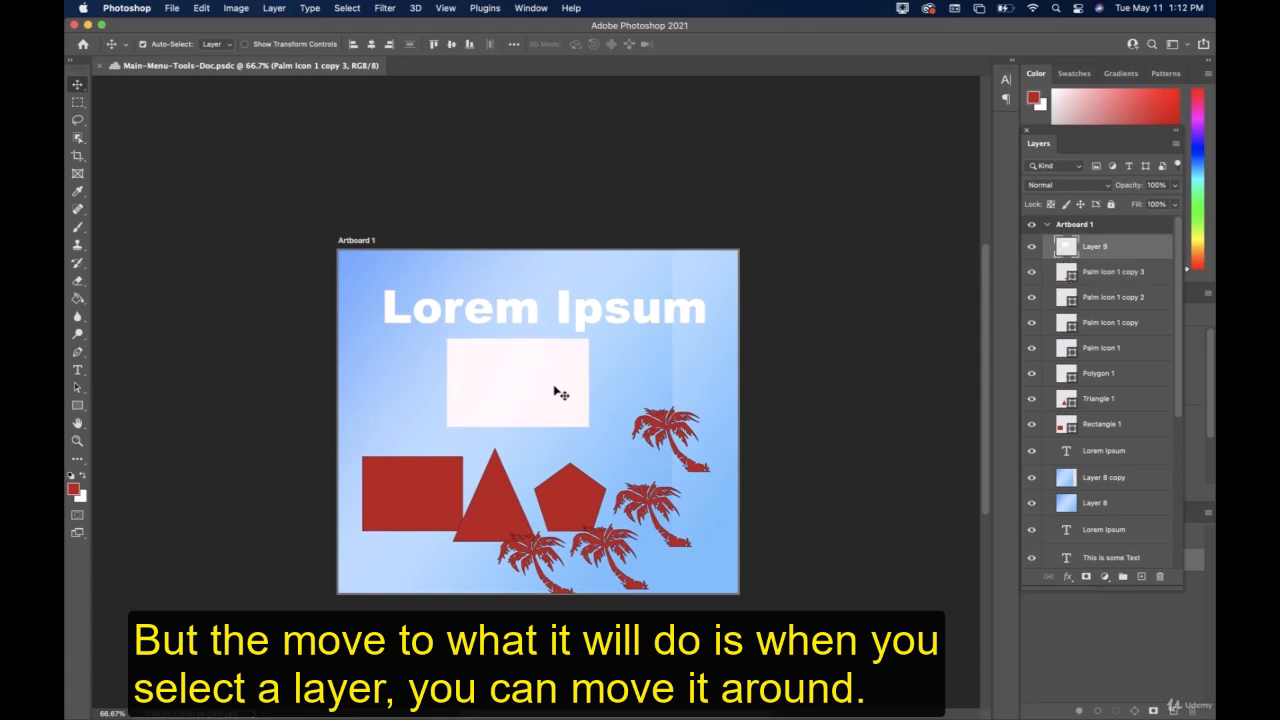
# Move the white rectangle on Layer 9 slightly beneath the Lorem Ipsum heading.
pyautogui.moveTo(548, 386)
pyautogui.mouseDown()
pyautogui.moveTo(618, 385)
pyautogui.moveTo(536, 384)
pyautogui.mouseUp()
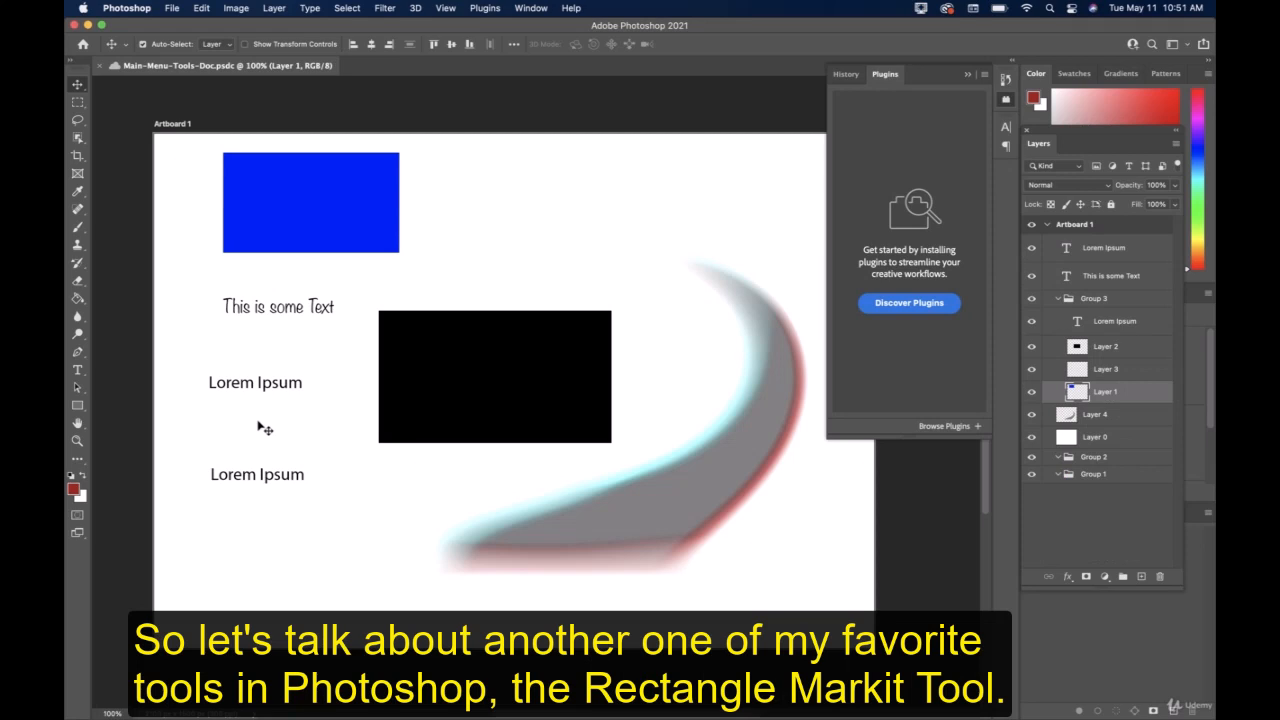
# On a new layer, make a rectangular selection beside the blue rectangle, fill it with the dark red foreground color and deselect.
pyautogui.click(79, 102)
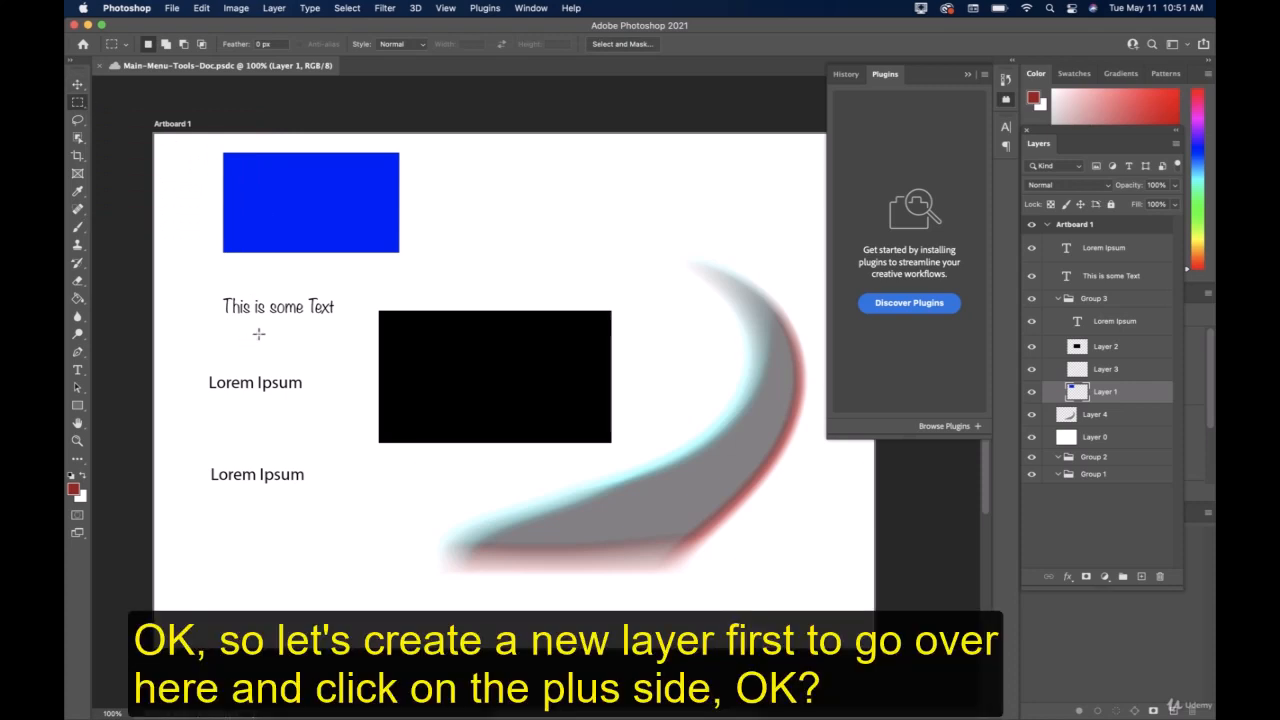
pyautogui.click(1142, 579)
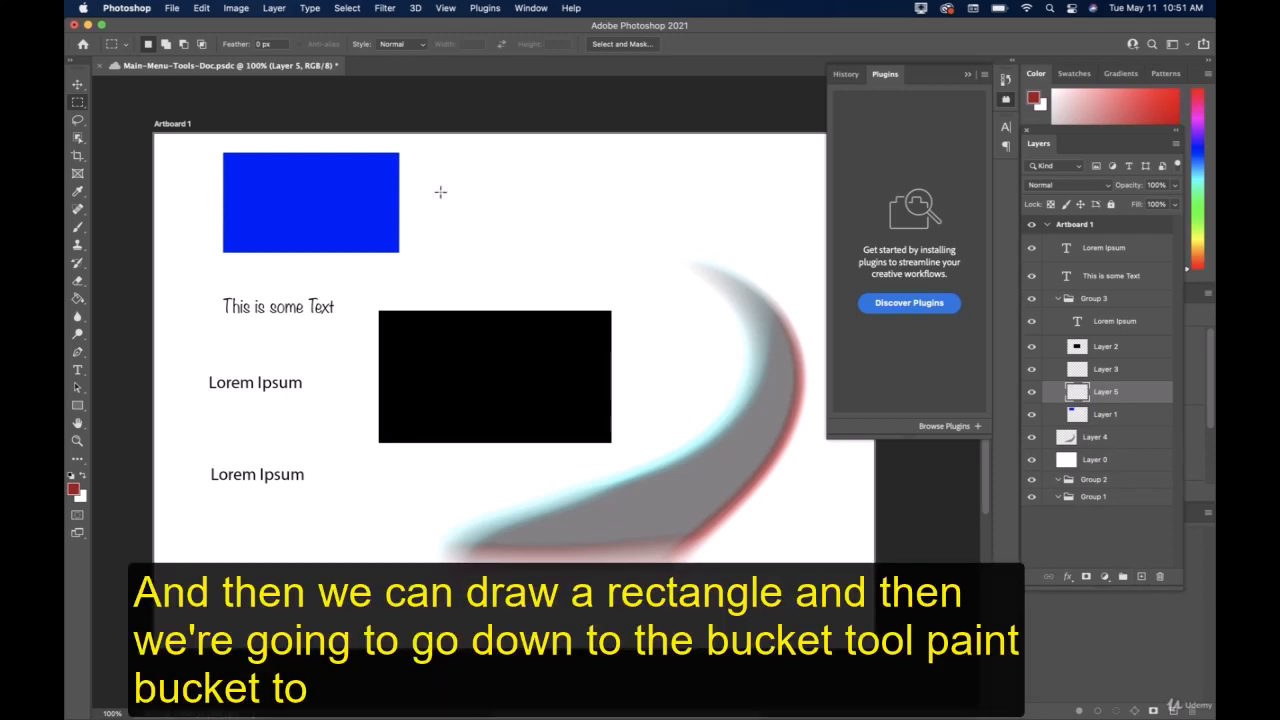
pyautogui.moveTo(435, 155)
pyautogui.mouseDown()
pyautogui.moveTo(505, 210)
pyautogui.moveTo(679, 266)
pyautogui.mouseUp()
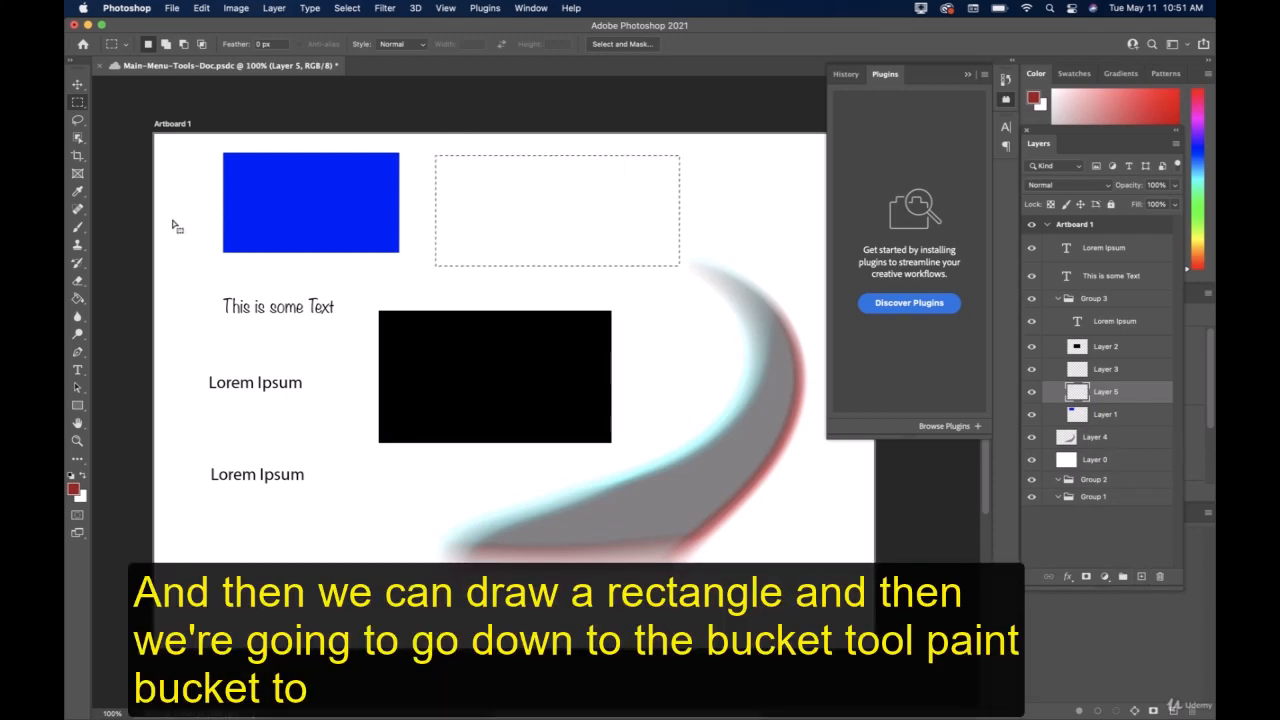
pyautogui.click(79, 299)
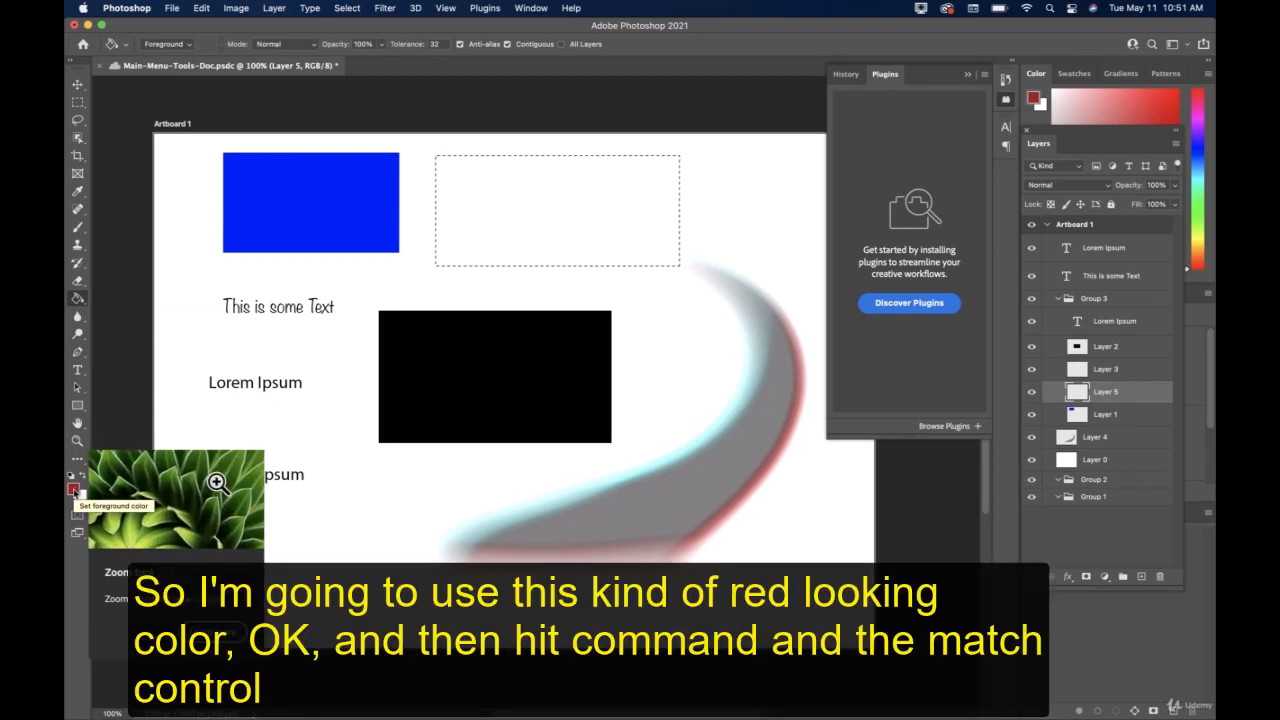
pyautogui.click(611, 210)
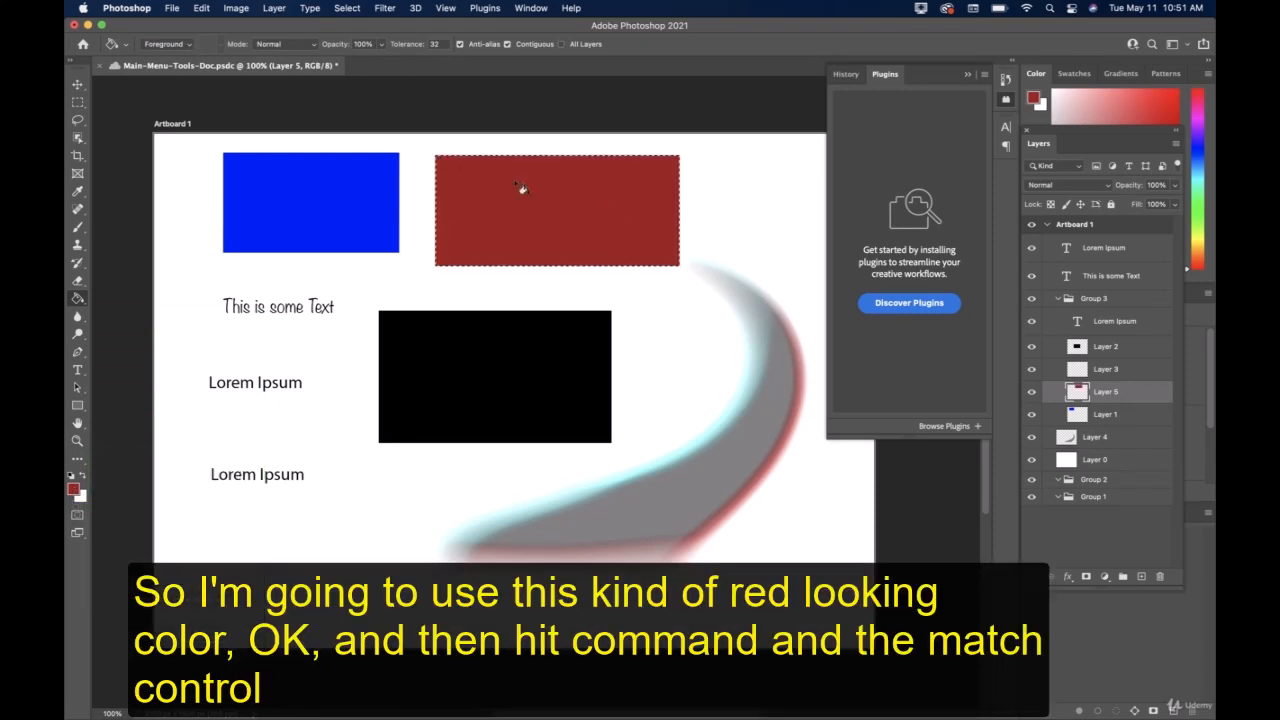
pyautogui.press('super+d')
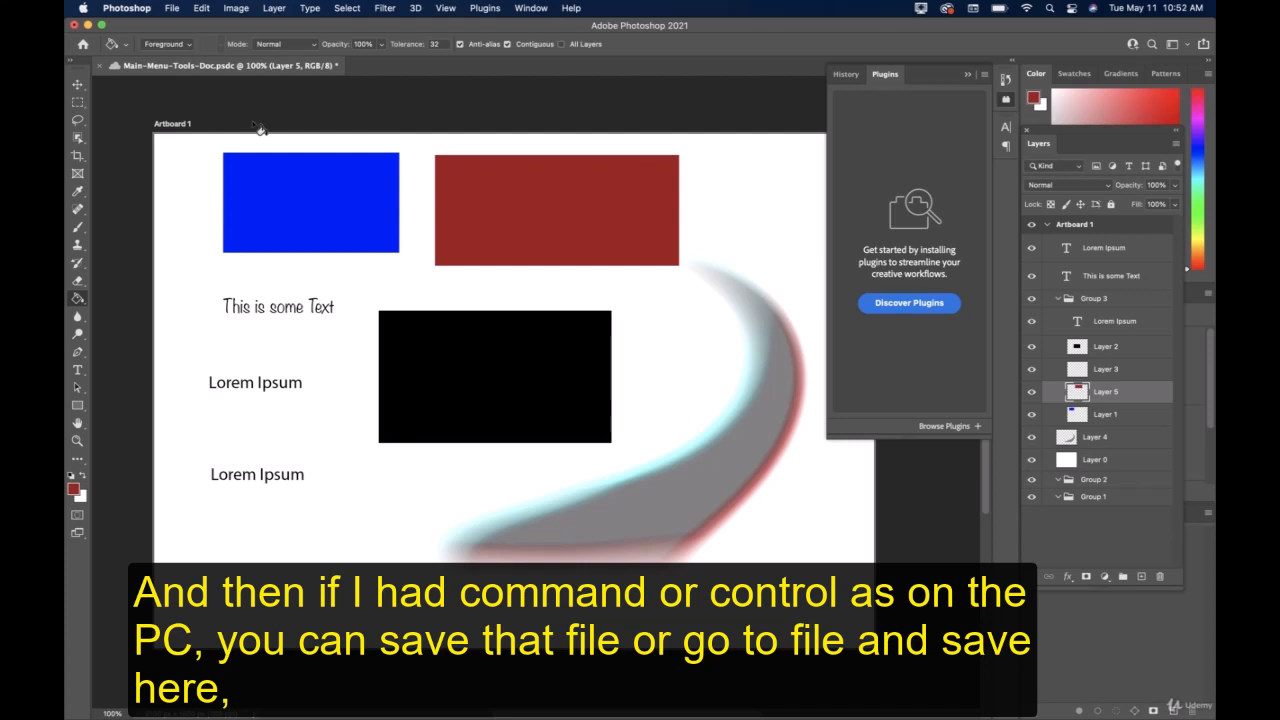
# Save the document with the new red rectangle.
pyautogui.press('super+s')
pyautogui.click(173, 8)
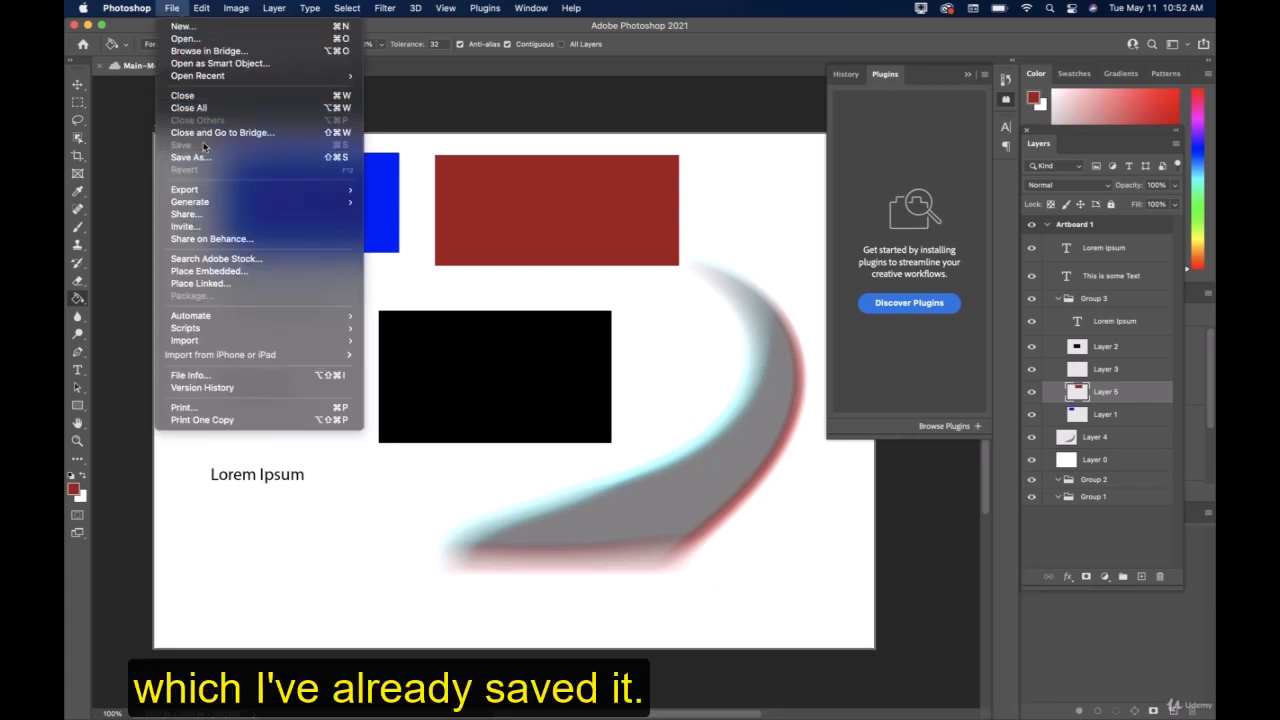
pyautogui.click(174, 9)
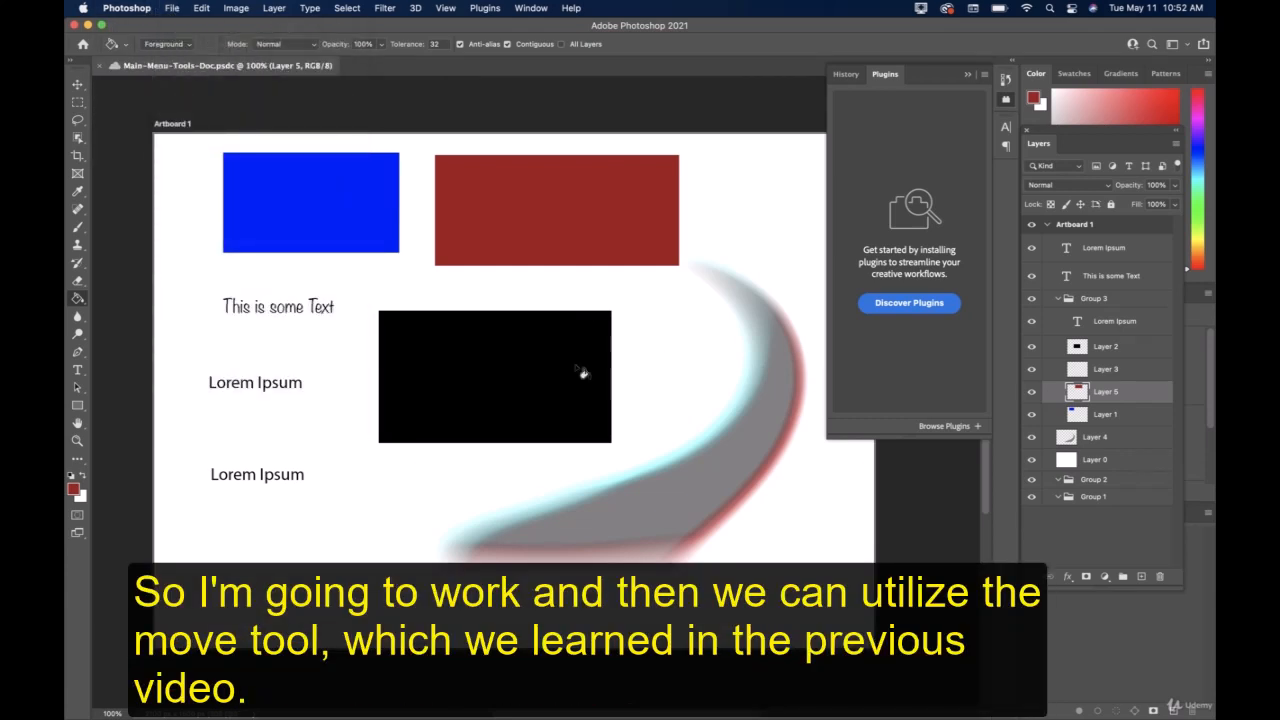
# Move the red rectangle below the black one and enlarge it with Free Transform, aligning their left edges.
pyautogui.press('v')
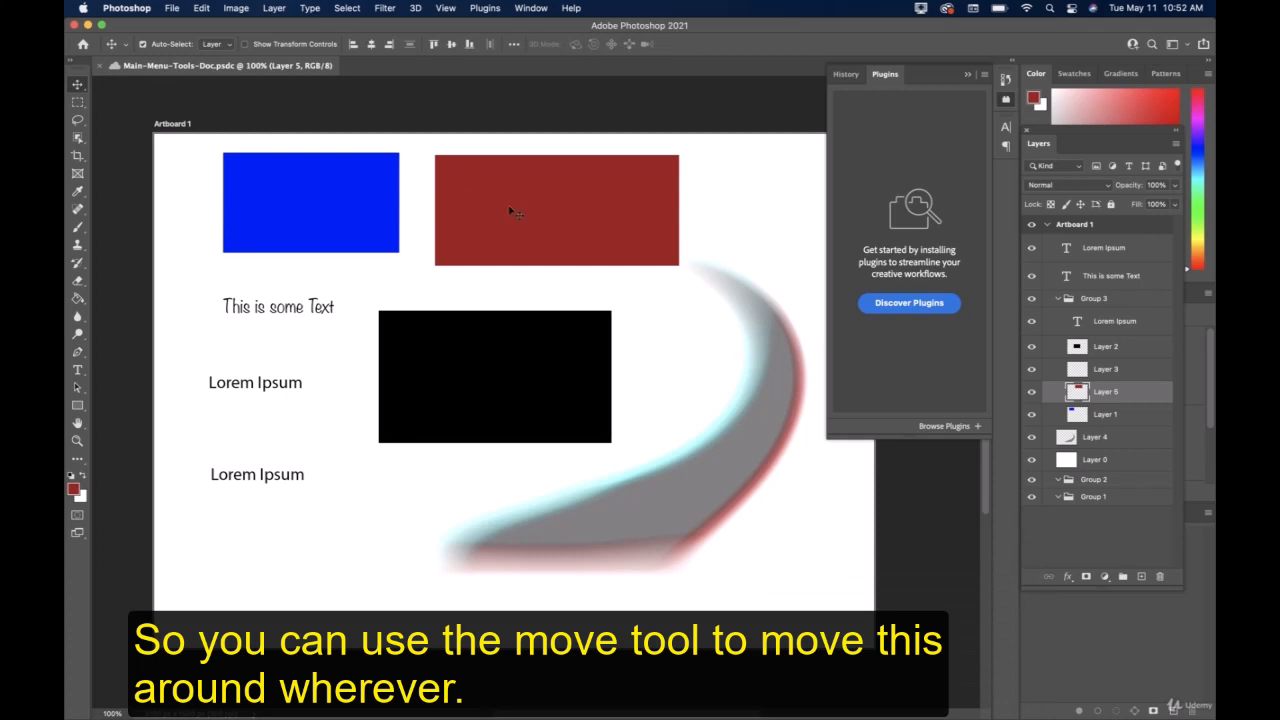
pyautogui.moveTo(511, 212); pyautogui.dragTo(404, 543)
pyautogui.press('super+t')
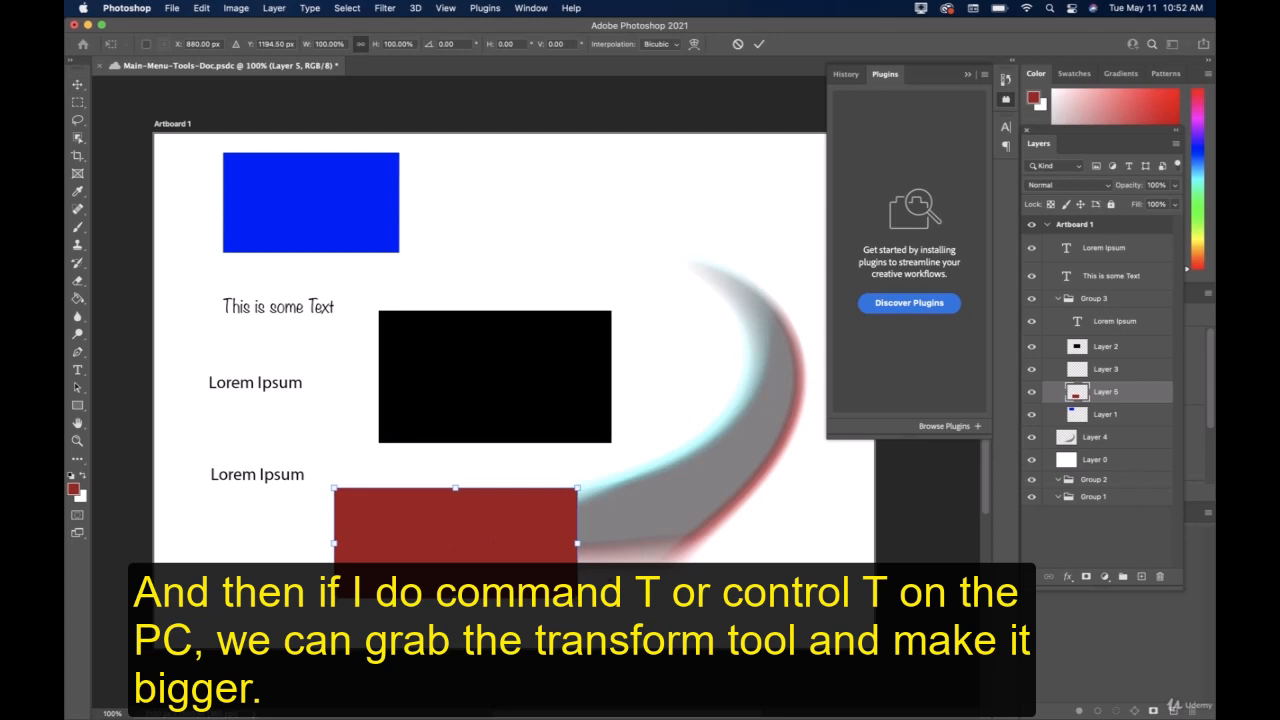
pyautogui.moveTo(577, 598); pyautogui.dragTo(665, 637)
pyautogui.moveTo(586, 571); pyautogui.dragTo(634, 543)
pyautogui.press('Return')
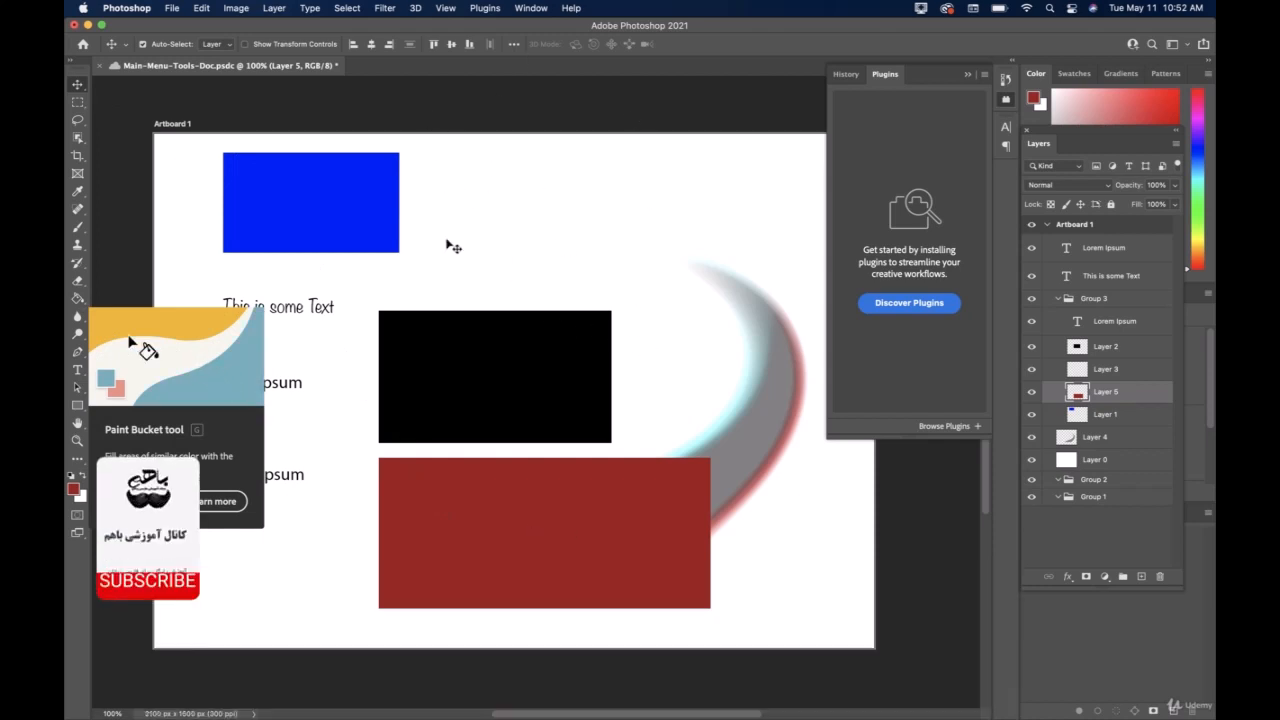
# Clear the layer selection and save the document.
pyautogui.click(408, 244)
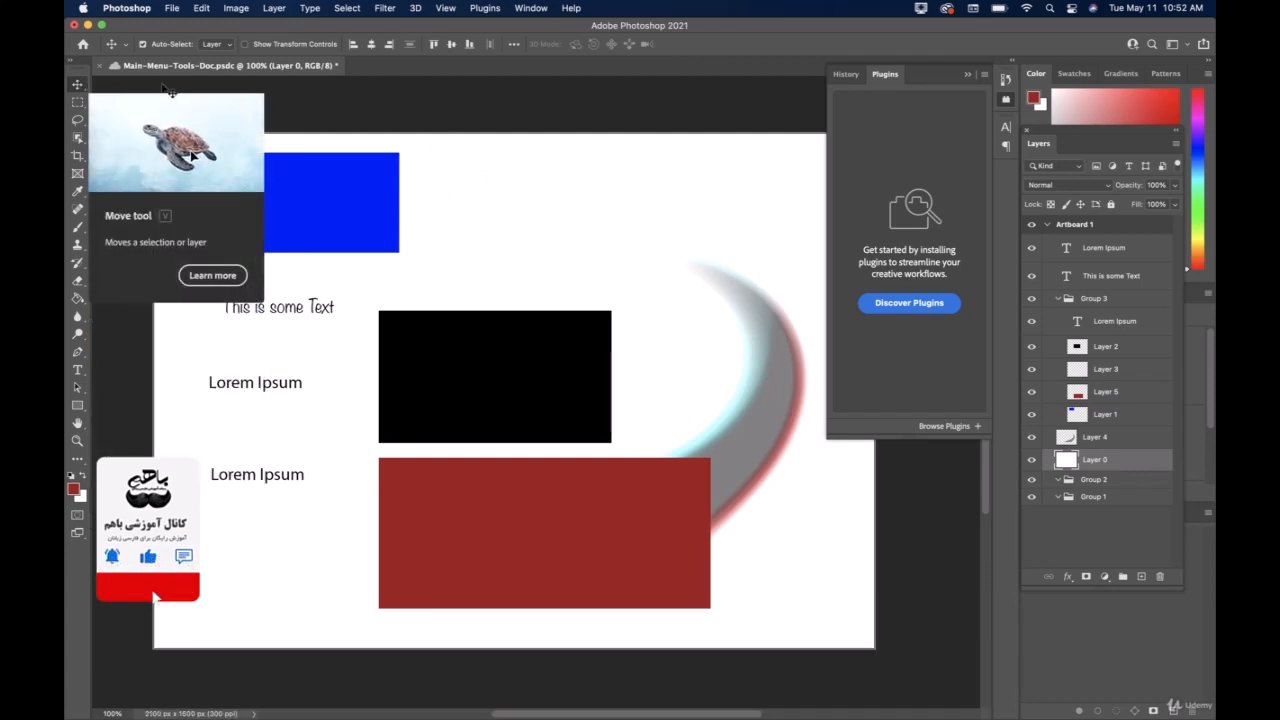
pyautogui.click(163, 86)
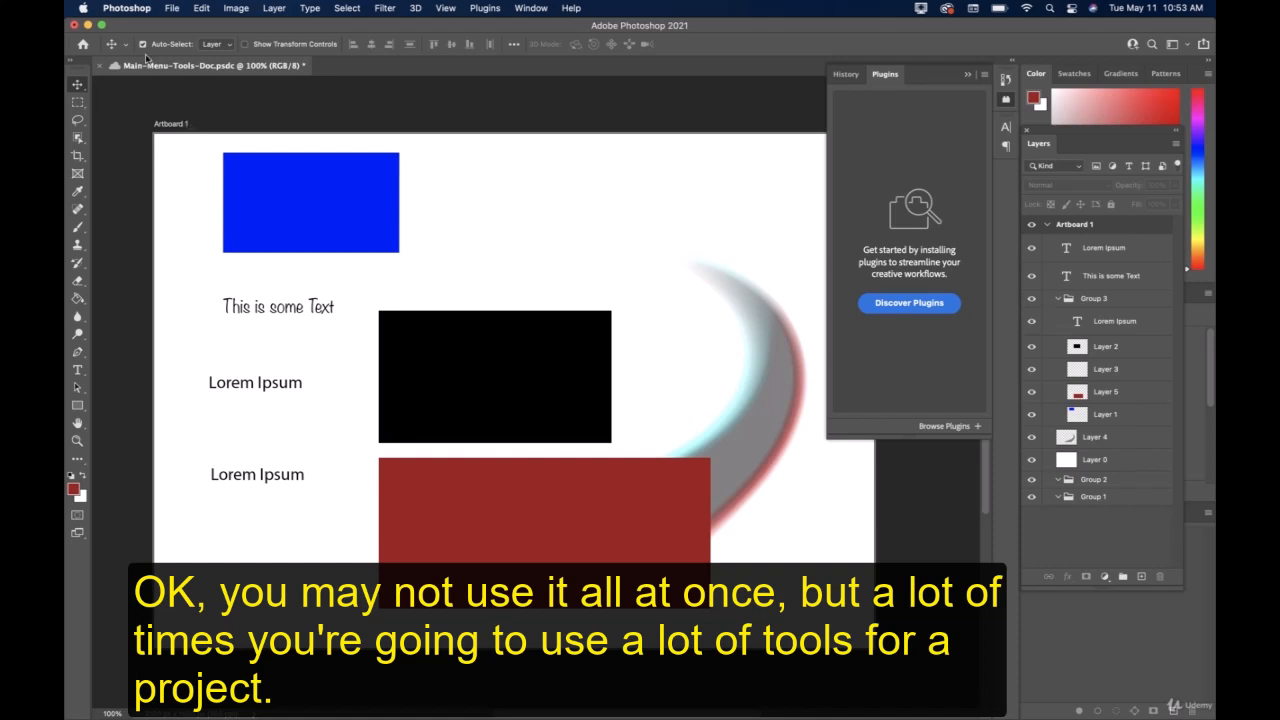
pyautogui.click(178, 10)
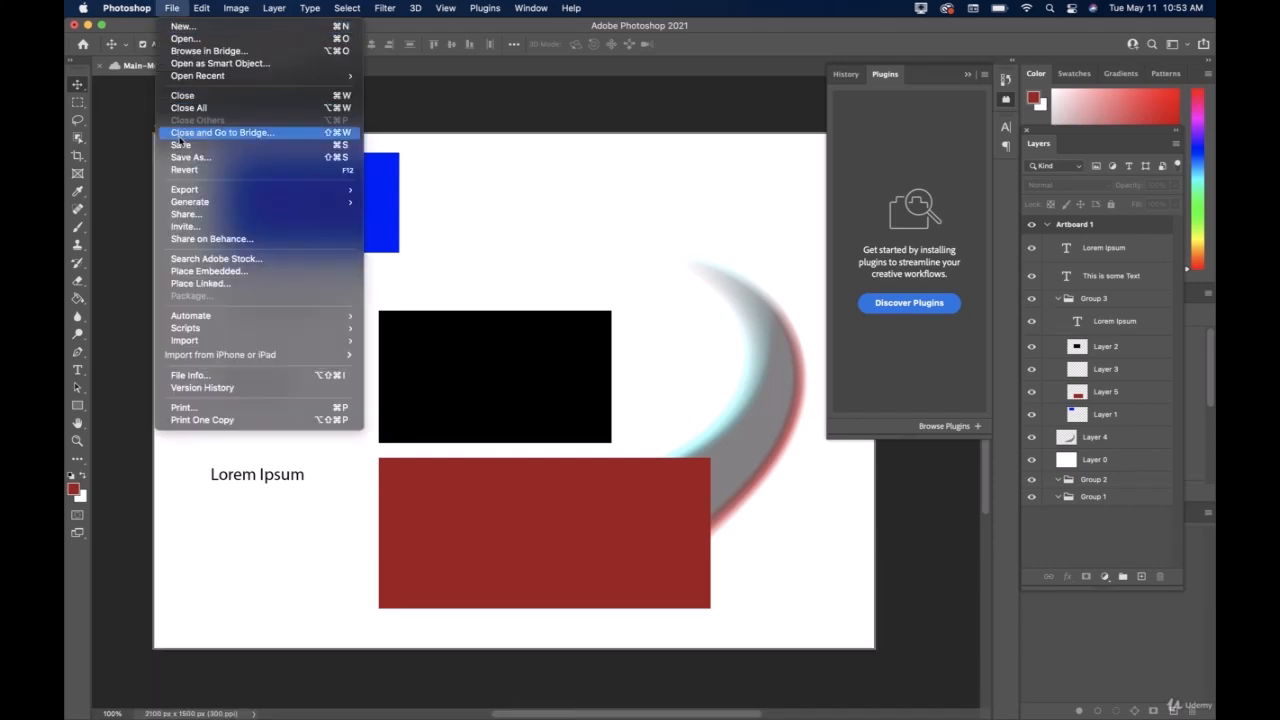
pyautogui.click(200, 145)
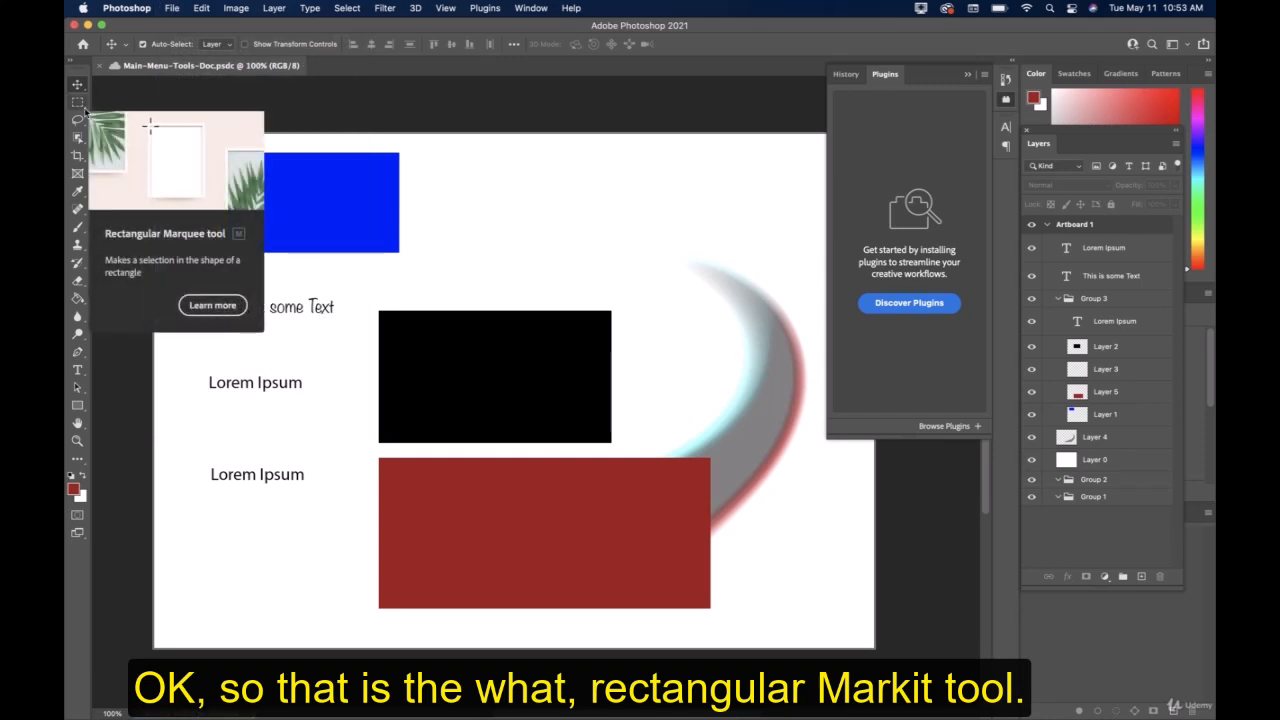
# Switch back and forth between the Rectangular Marquee tool and the Move tool.
pyautogui.click(80, 104)
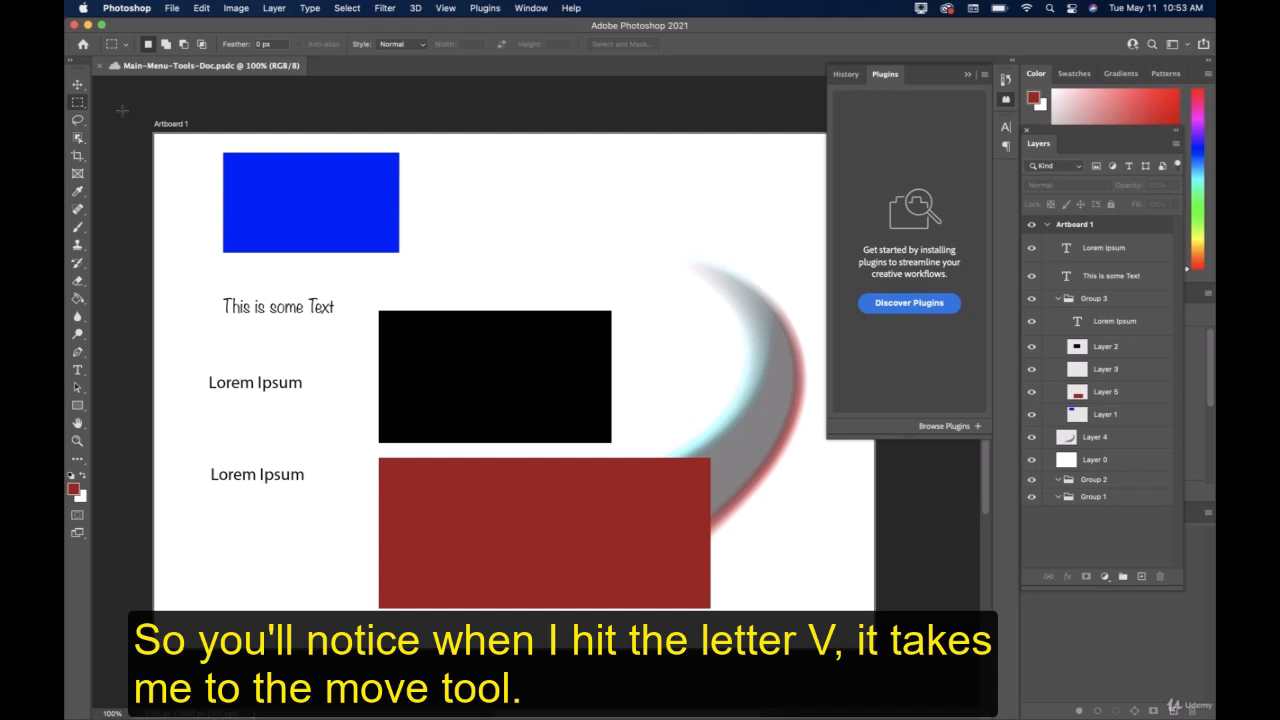
pyautogui.press('v')
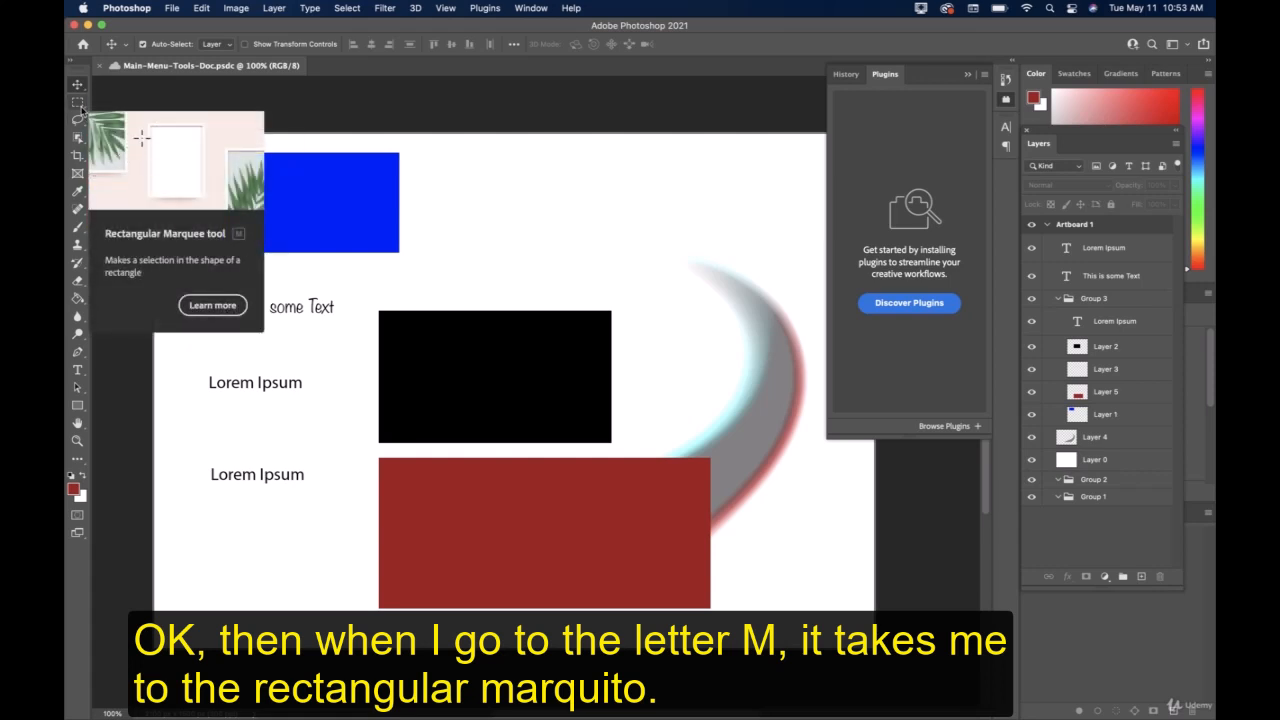
pyautogui.press('m')
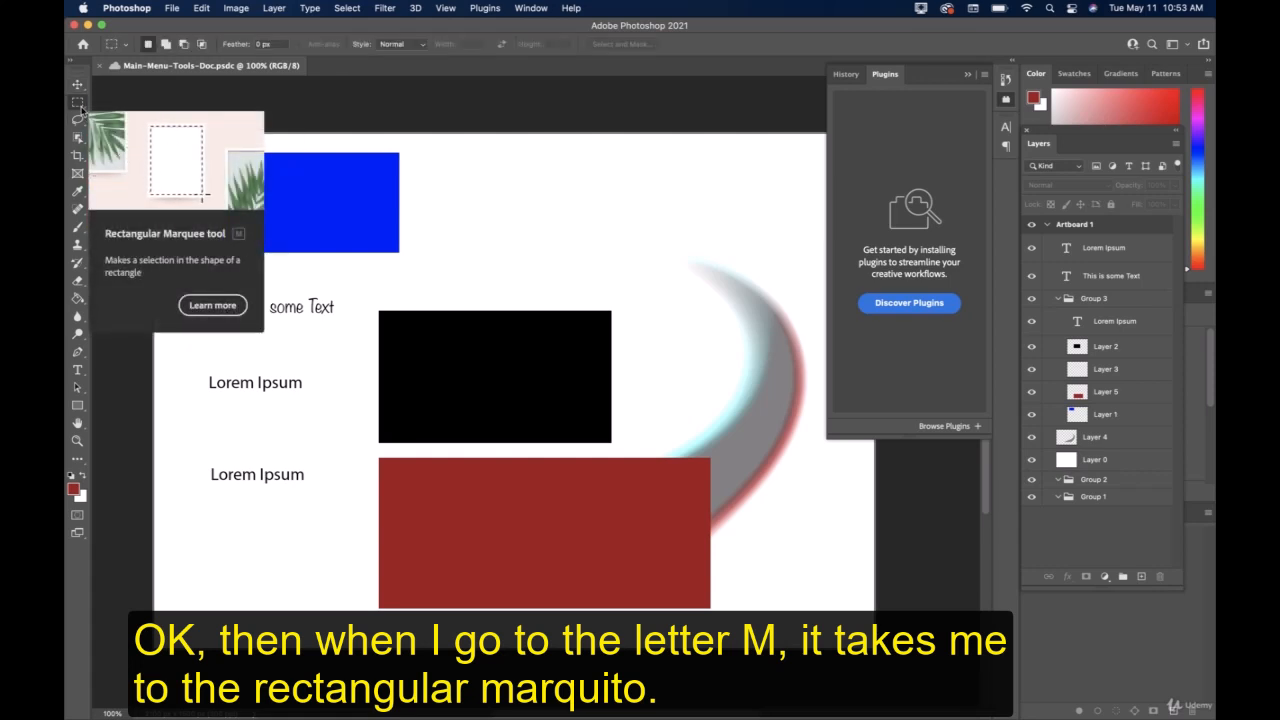
pyautogui.press('v')
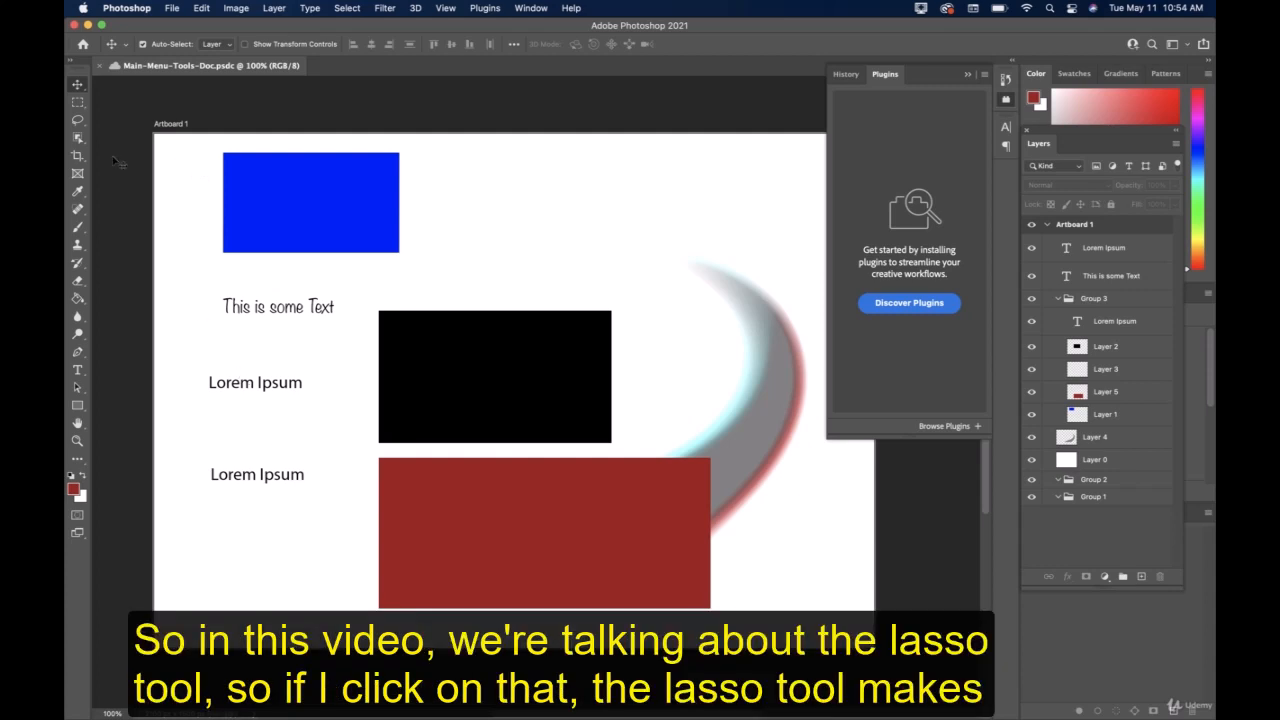
# Try deleting a freehand lasso area around the blue rectangle from Layer 1, then undo the deletion and deselect.
pyautogui.click(77, 120)
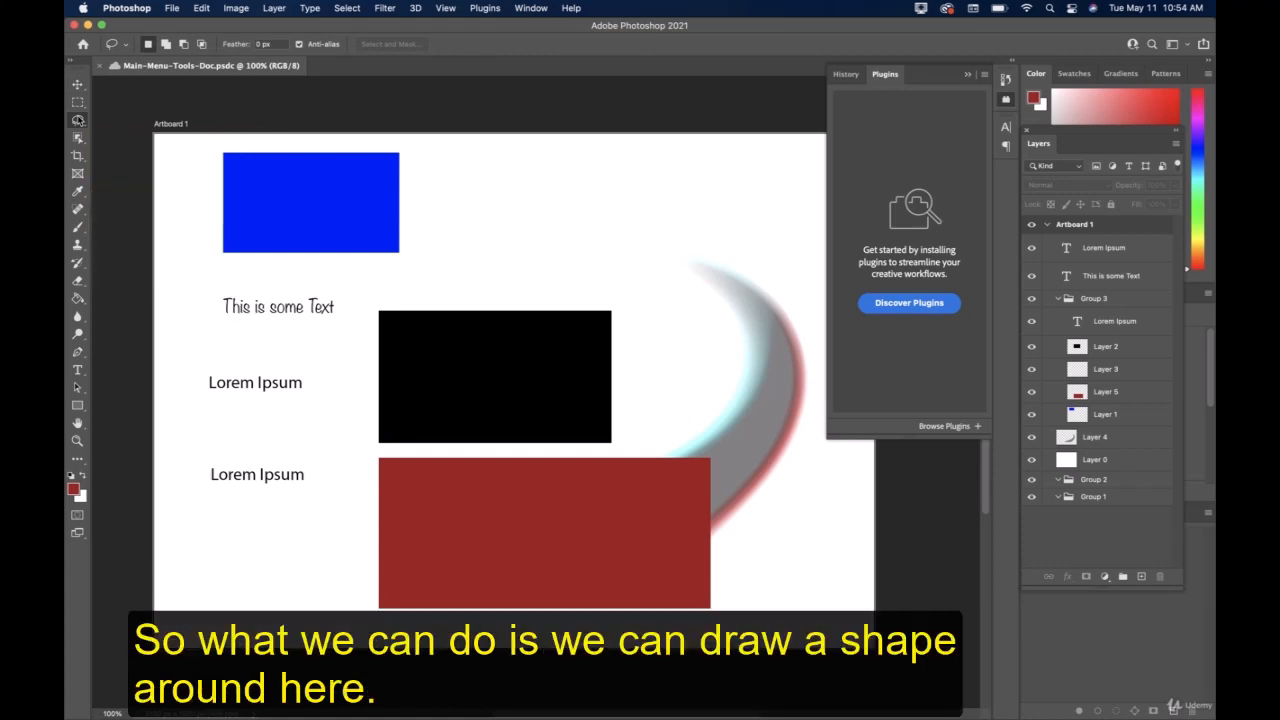
pyautogui.moveTo(233, 141)
pyautogui.mouseDown()
pyautogui.moveTo(190, 181)
pyautogui.moveTo(216, 228)
pyautogui.moveTo(359, 287)
pyautogui.moveTo(417, 278)
pyautogui.moveTo(435, 235)
pyautogui.moveTo(392, 141)
pyautogui.moveTo(231, 142)
pyautogui.mouseUp()
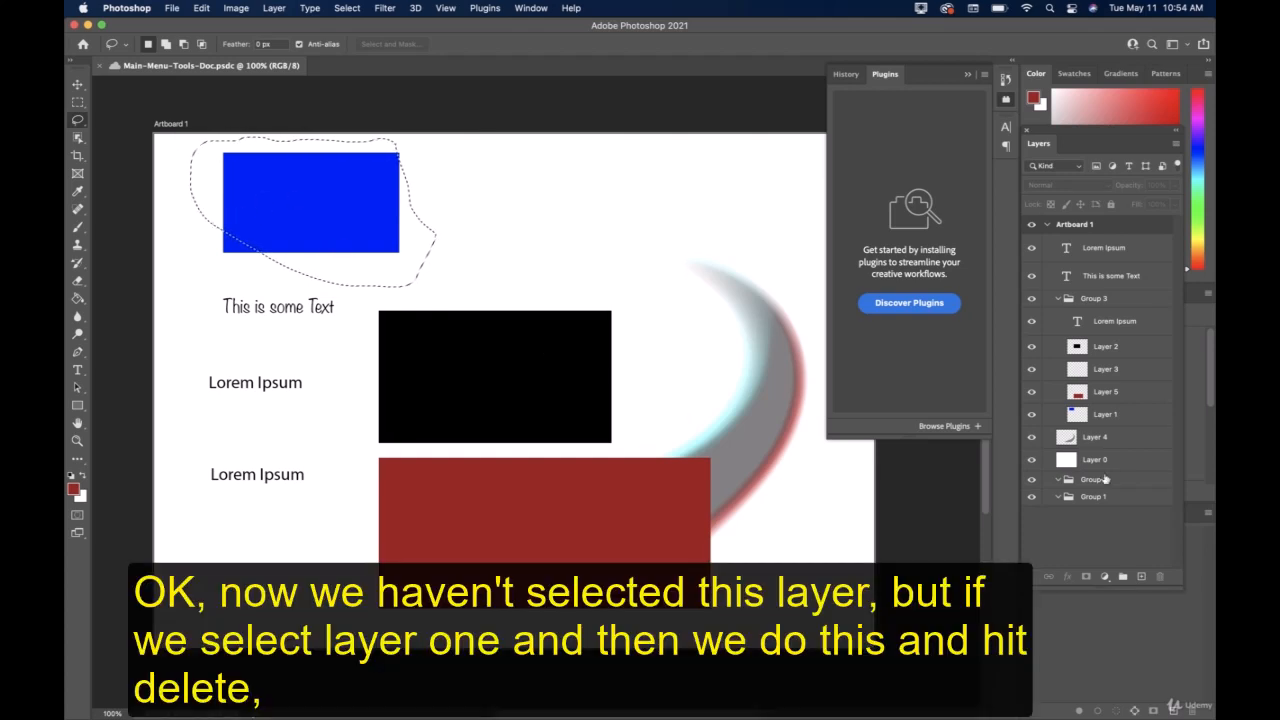
pyautogui.click(1110, 414)
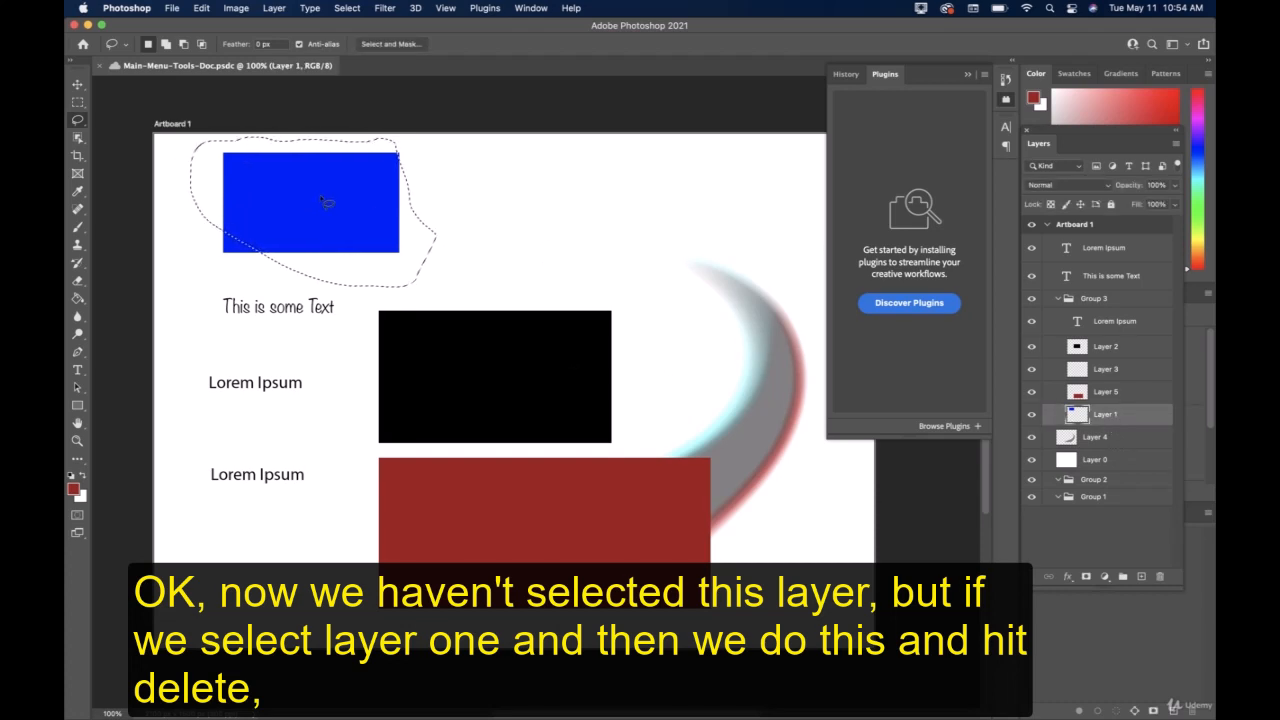
pyautogui.press('Delete')
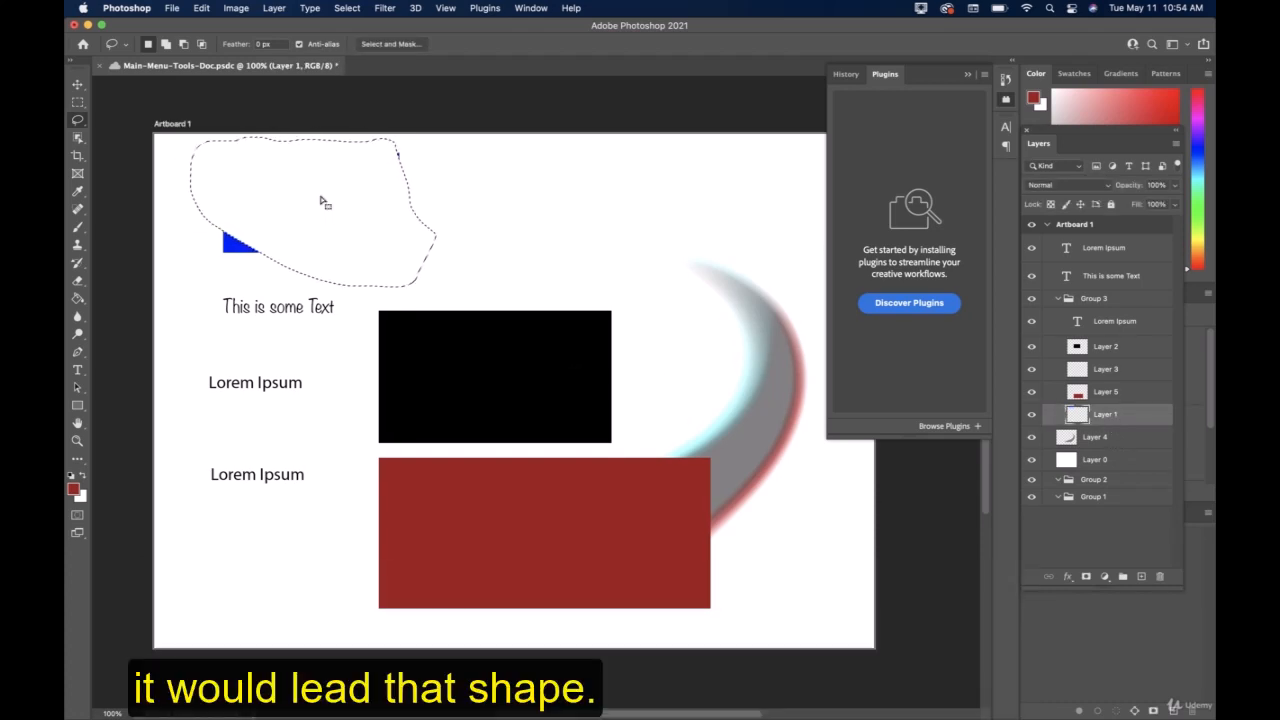
pyautogui.press('super+z')
pyautogui.press('super+d')
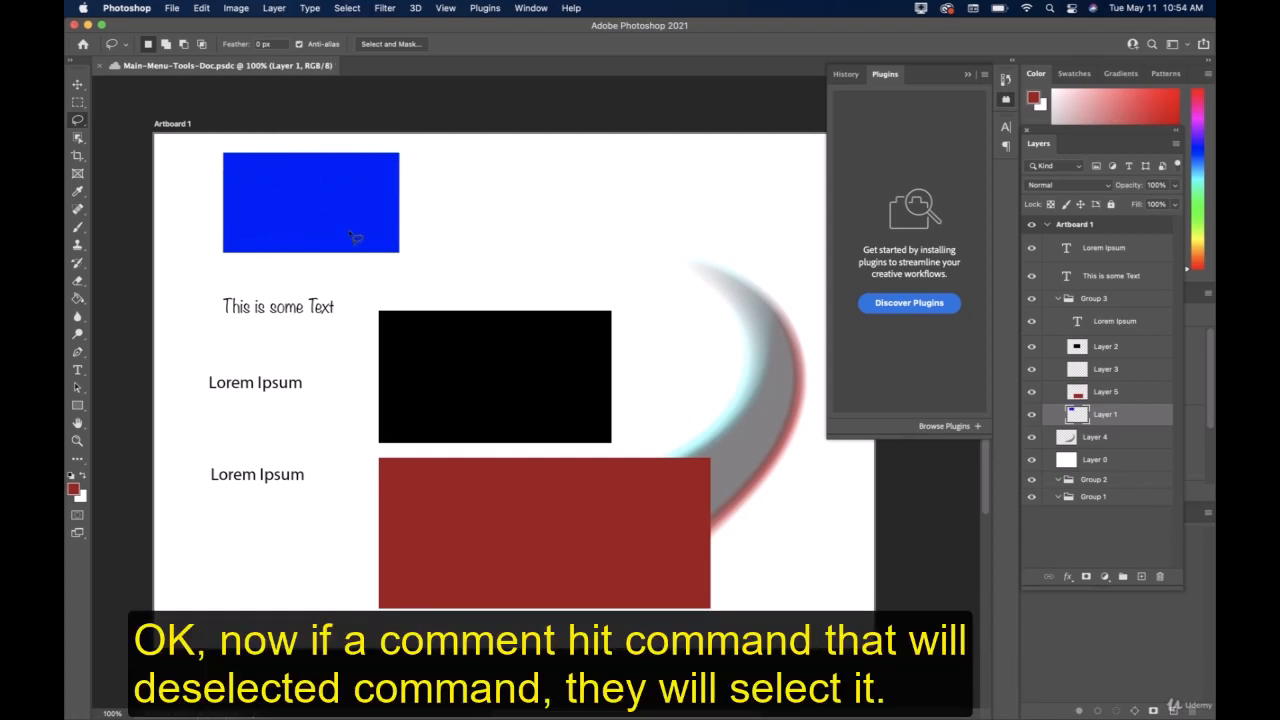
# Try selecting the whole canvas and deleting Layer 1's contents, then undo the deletion and deselect.
pyautogui.press('super+a')
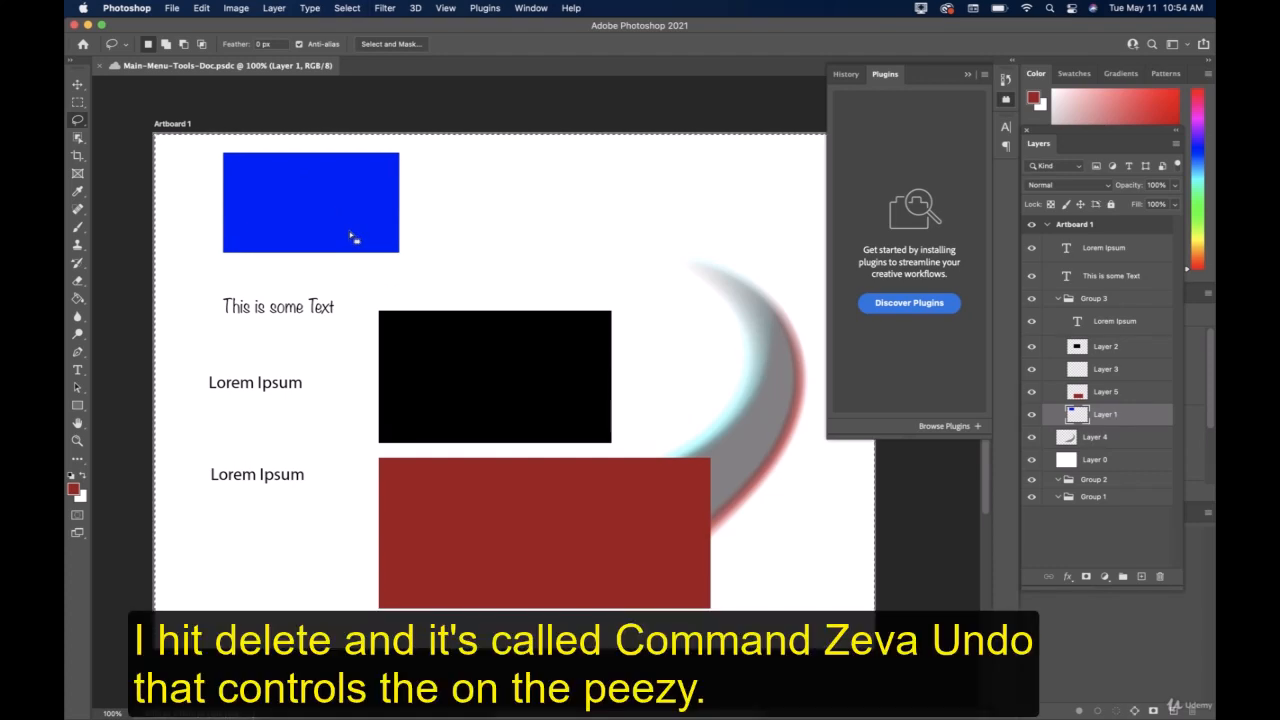
pyautogui.press('Delete')
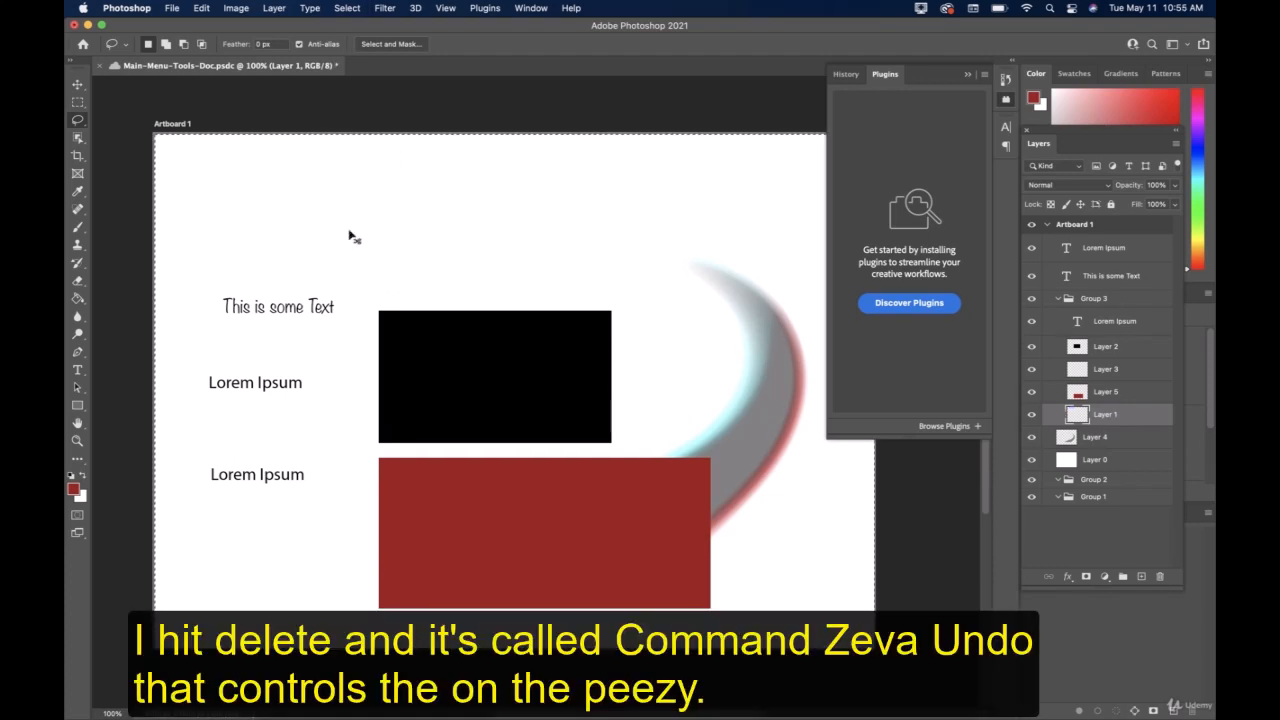
pyautogui.press('super+z')
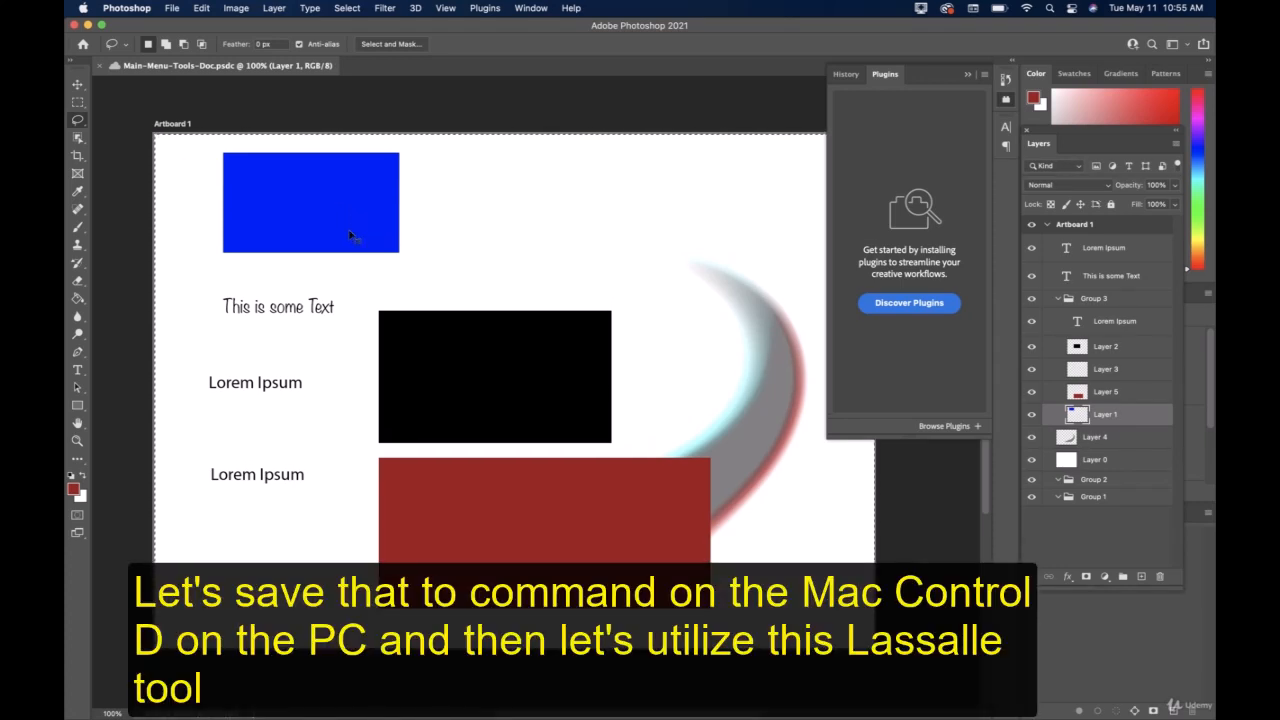
pyautogui.press('super+d')
# Lasso around the red rectangle on Layer 5 and move the selected part left until it overlaps the lower Lorem Ipsum text.
pyautogui.click(1120, 394)
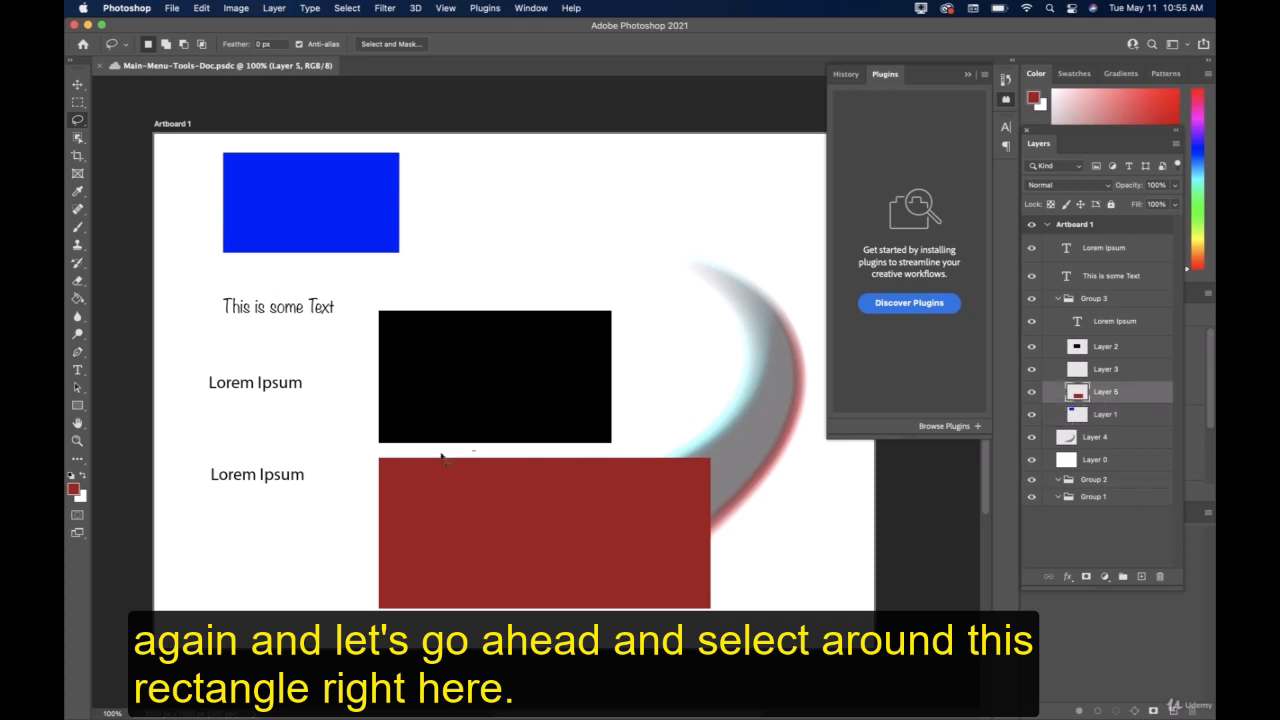
pyautogui.moveTo(395, 461)
pyautogui.mouseDown()
pyautogui.moveTo(355, 596)
pyautogui.moveTo(371, 645)
pyautogui.moveTo(611, 638)
pyautogui.moveTo(728, 615)
pyautogui.moveTo(728, 503)
pyautogui.moveTo(691, 472)
pyautogui.moveTo(719, 444)
pyautogui.moveTo(477, 452)
pyautogui.mouseUp()
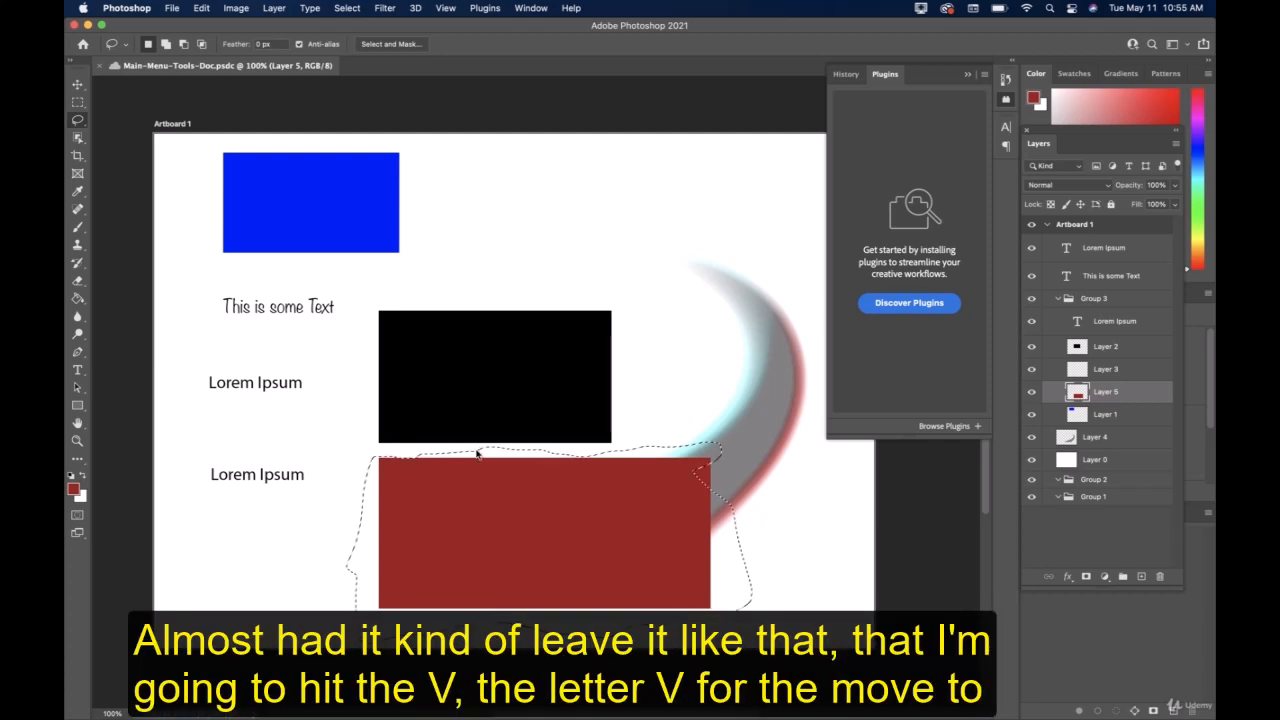
pyautogui.press('v')
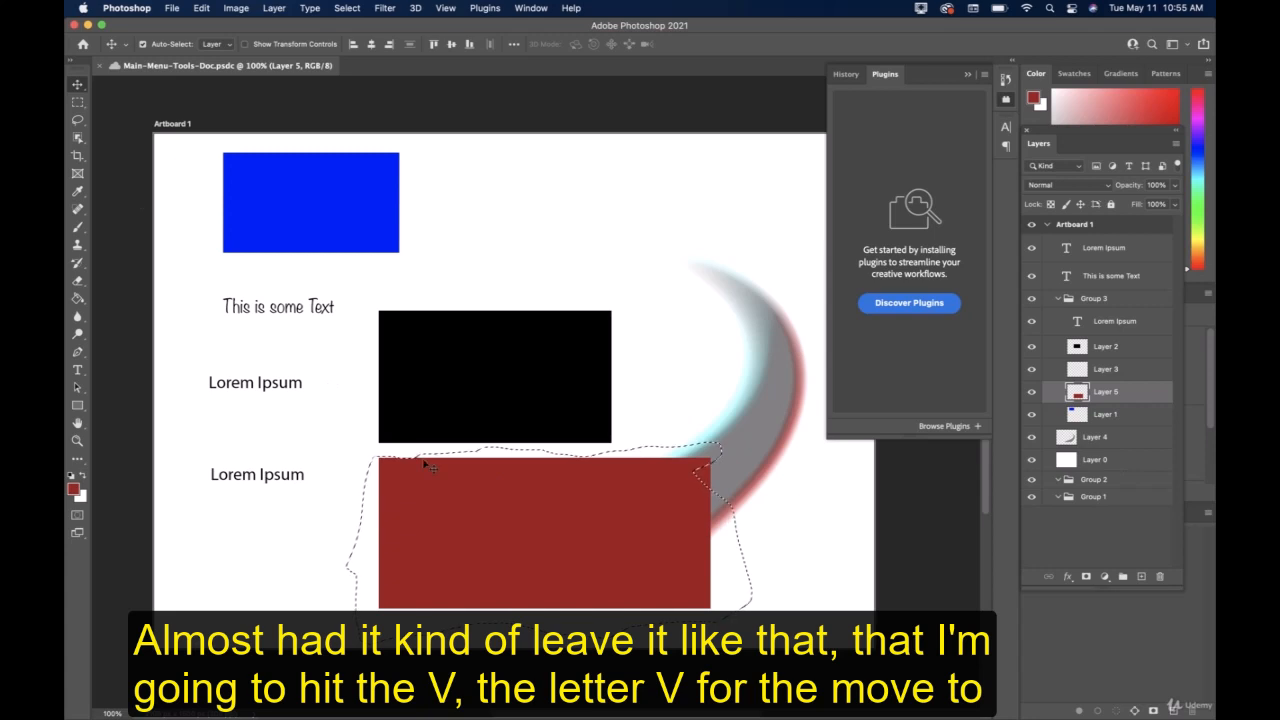
pyautogui.moveTo(489, 527); pyautogui.dragTo(447, 517)
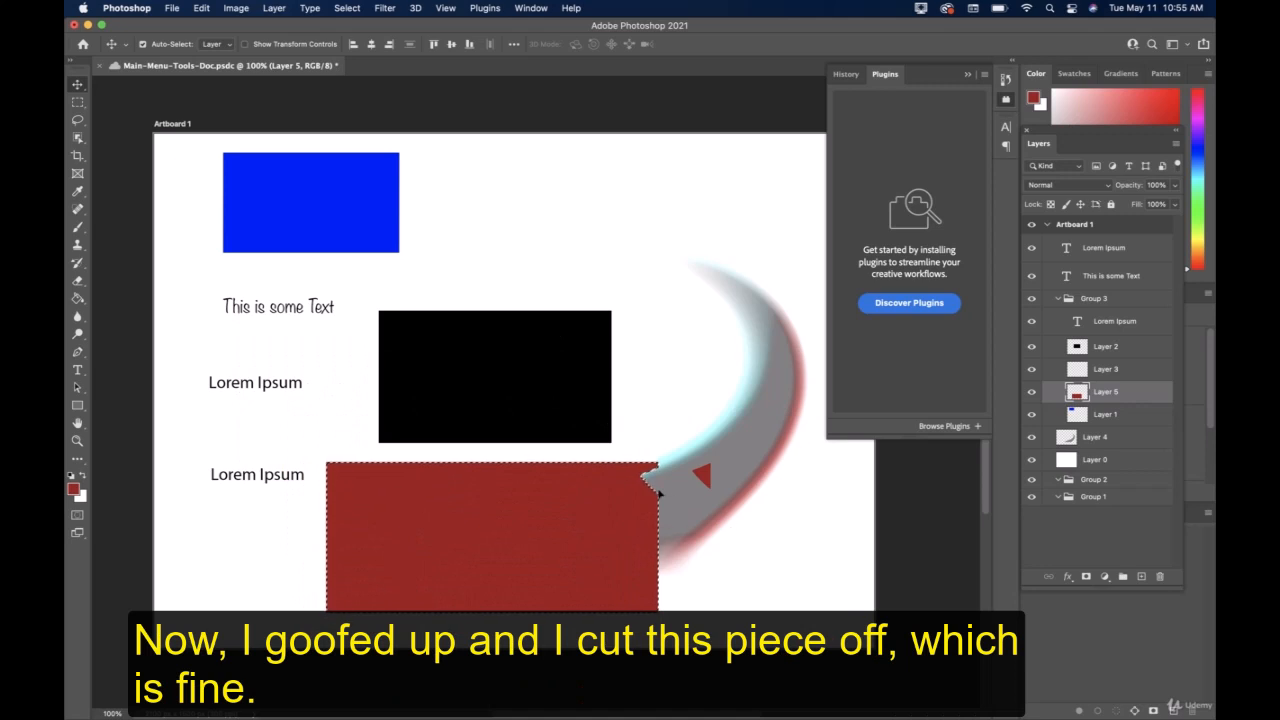
pyautogui.moveTo(494, 551); pyautogui.dragTo(391, 531)
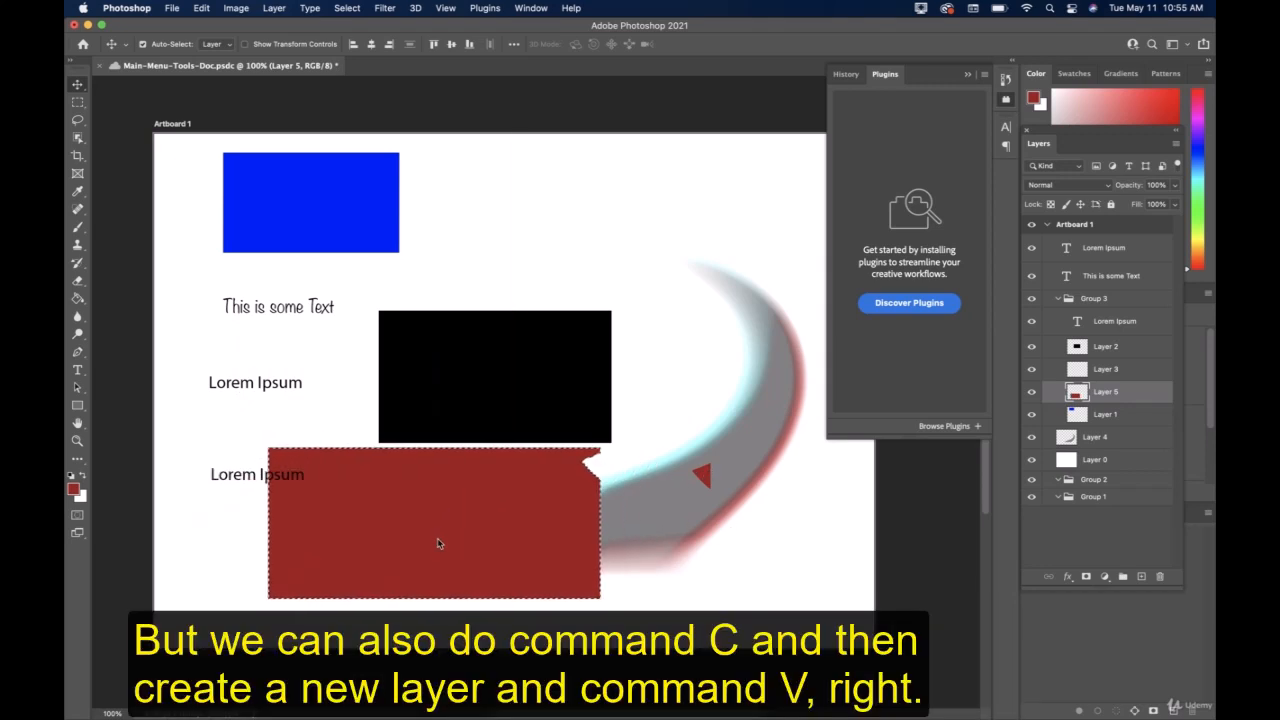
# Copy the selected red shape onto a new layer above Layer 5.
pyautogui.press('super+c')
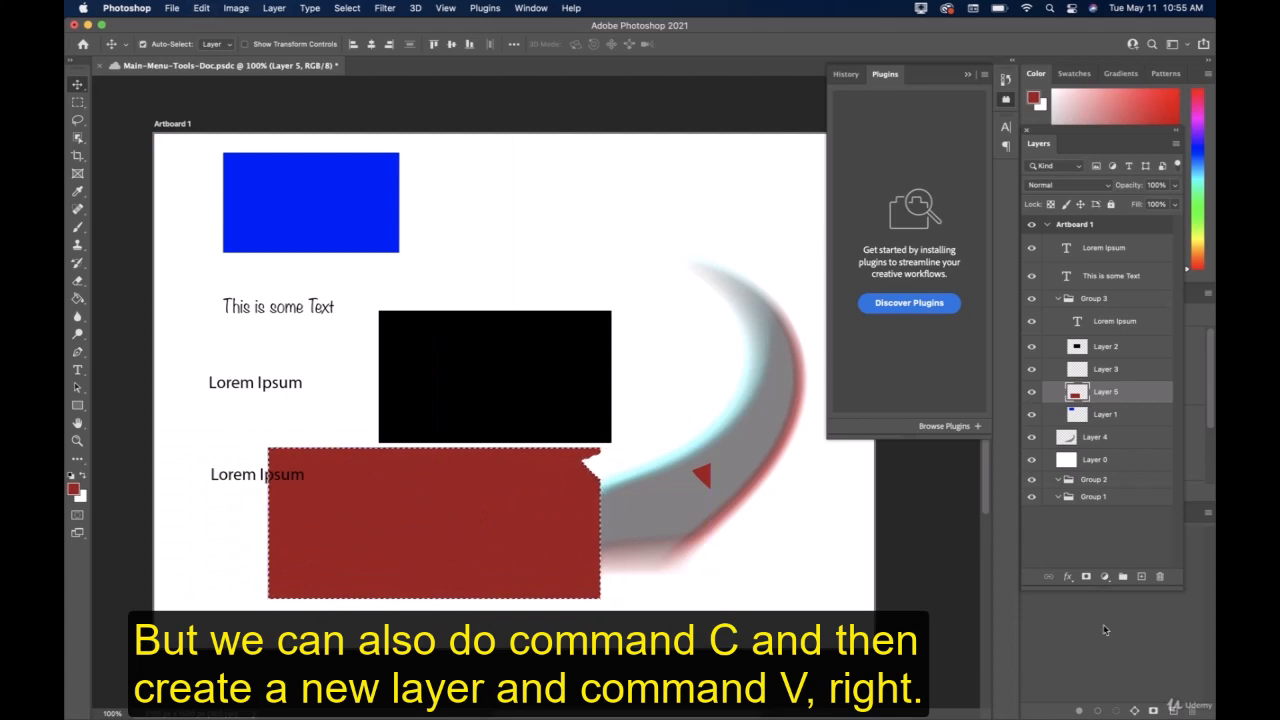
pyautogui.click(1141, 577)
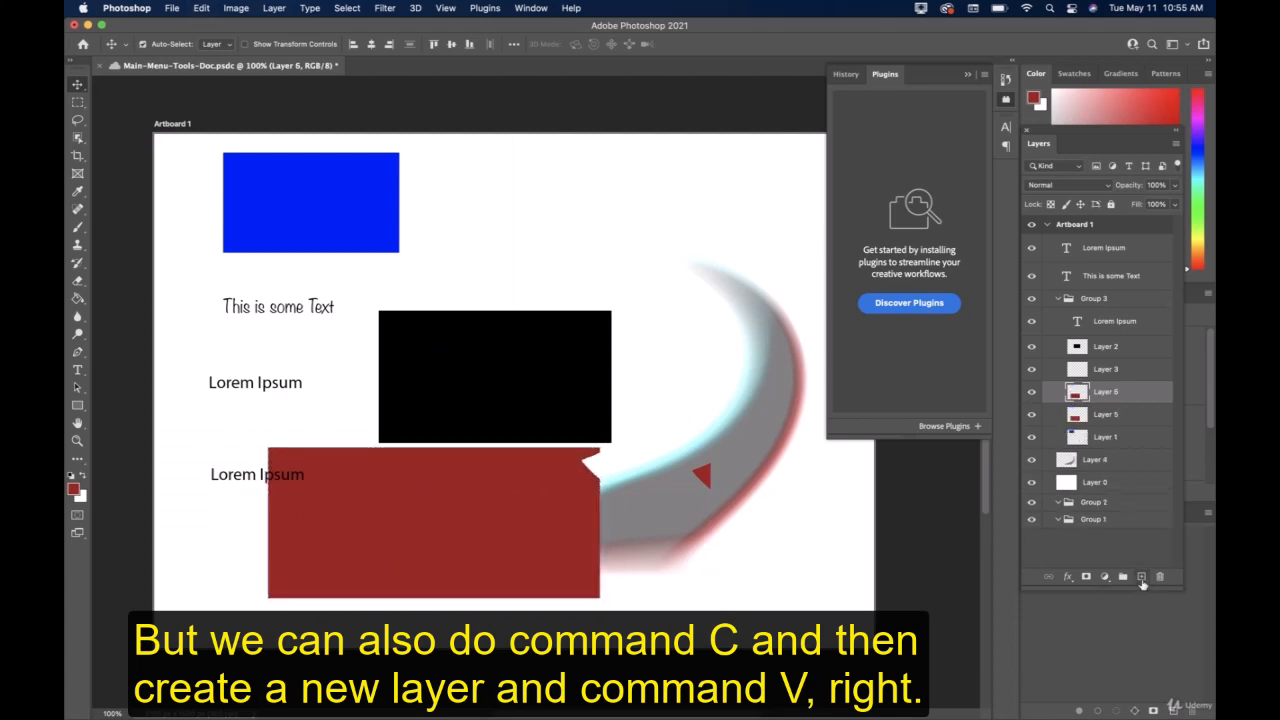
# Move the red copy on Layer 6 up above the black rectangle so it overlaps the blue rectangle.
pyautogui.moveTo(560, 506); pyautogui.dragTo(595, 322)
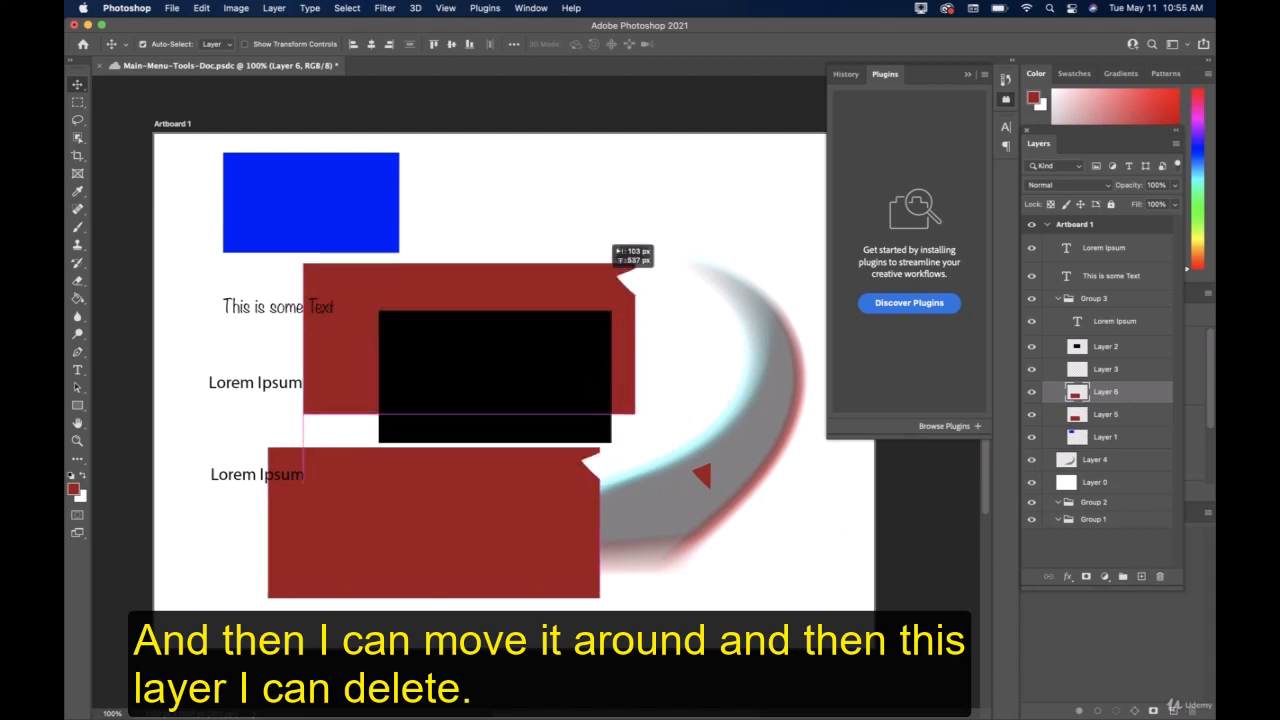
pyautogui.moveTo(615, 250); pyautogui.dragTo(655, 194)
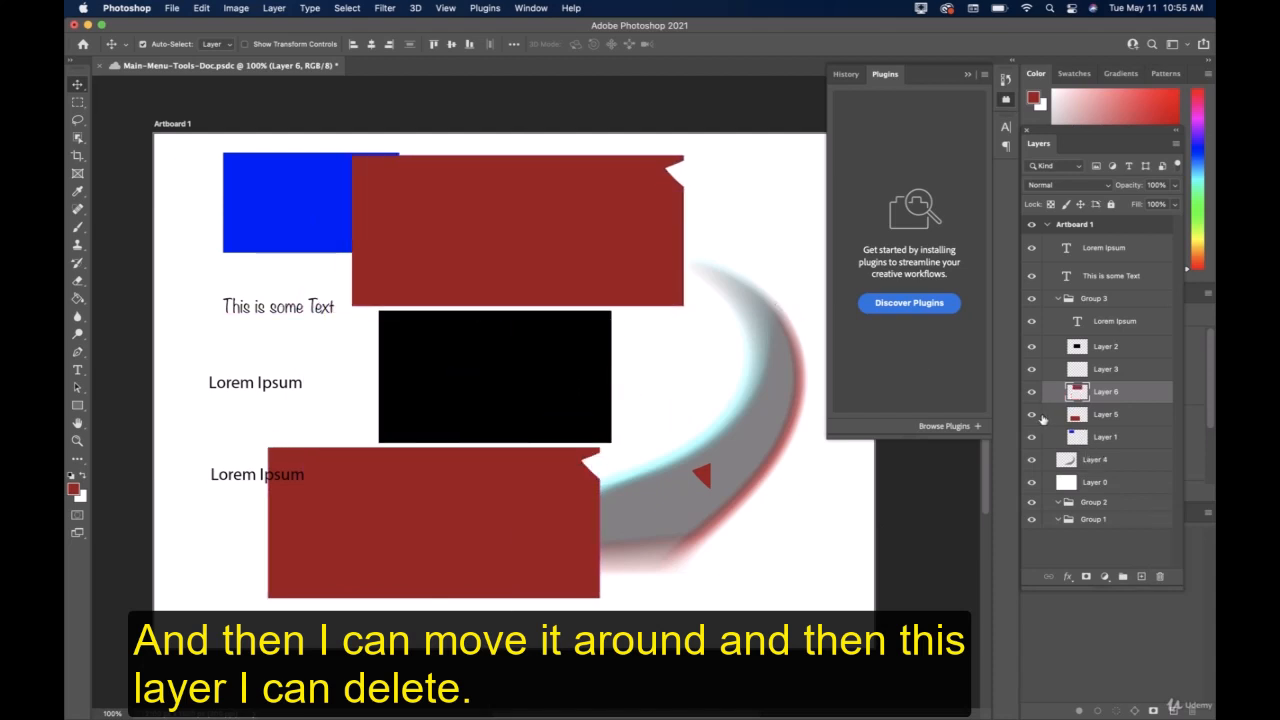
# Hide and delete Layer 5, then move the red shape on Layer 6 down below the black rectangle.
pyautogui.click(1033, 415)
pyautogui.click(1090, 414)
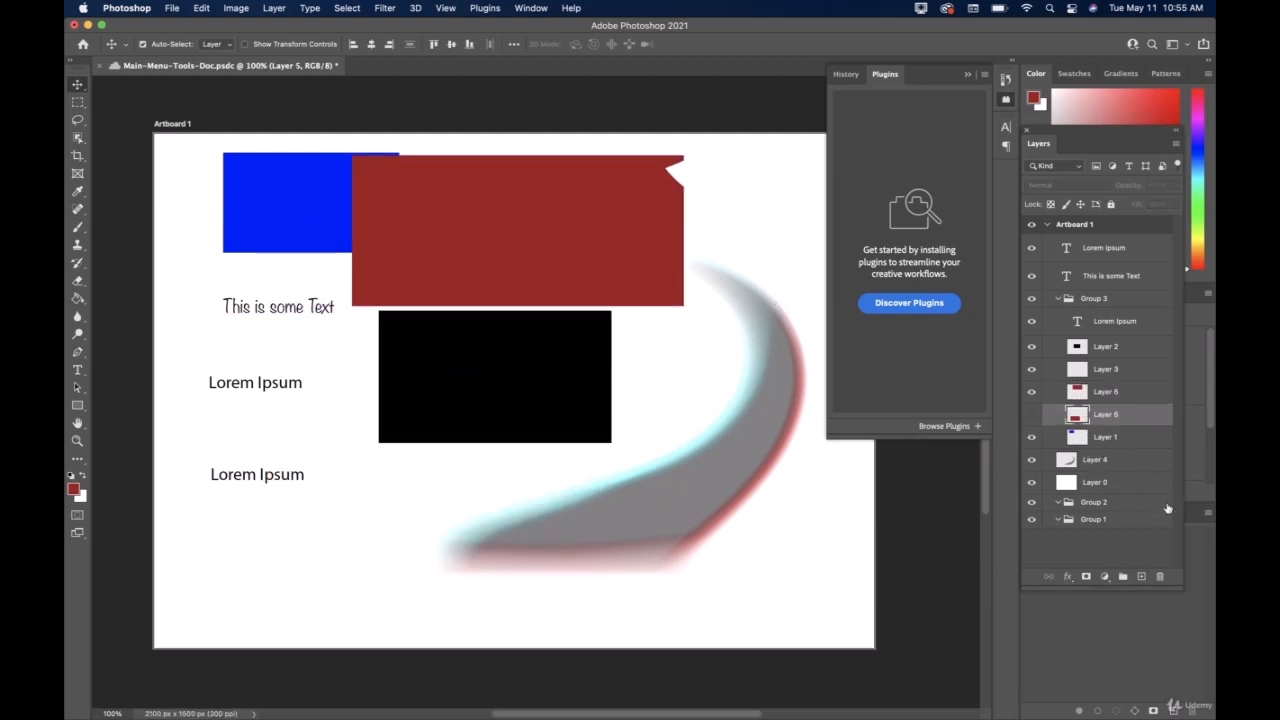
pyautogui.click(1160, 577)
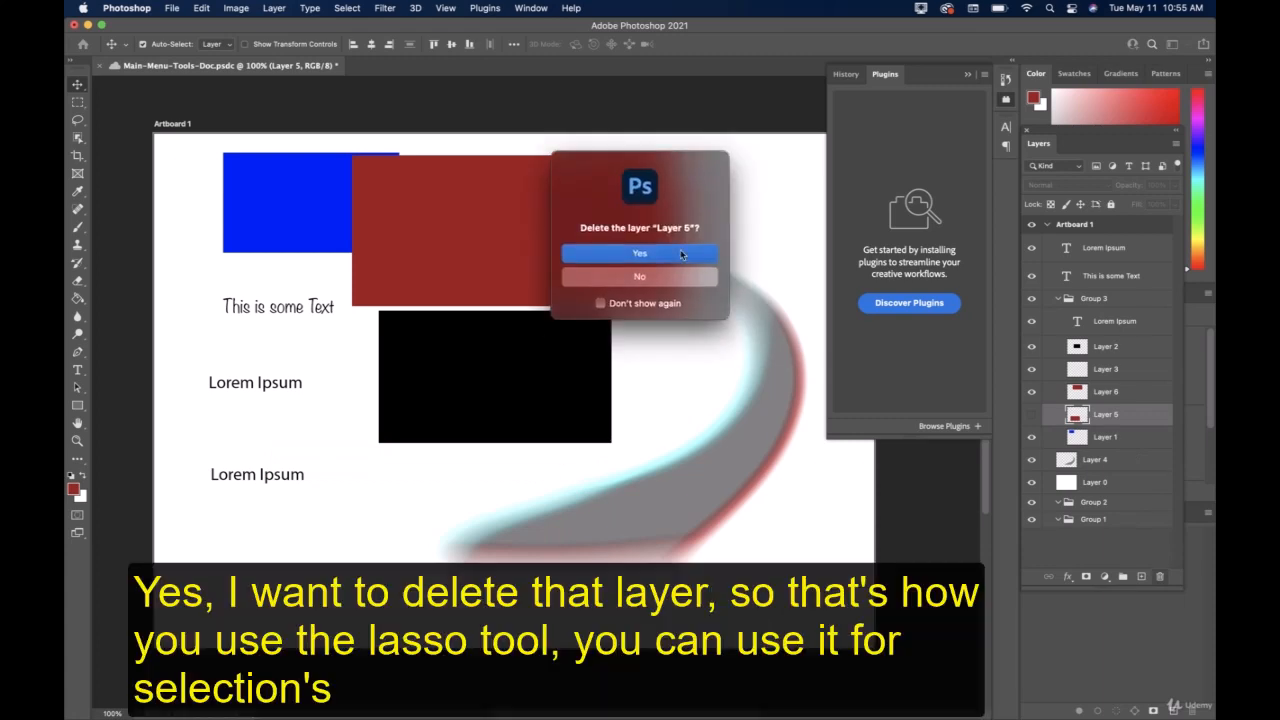
pyautogui.click(680, 250)
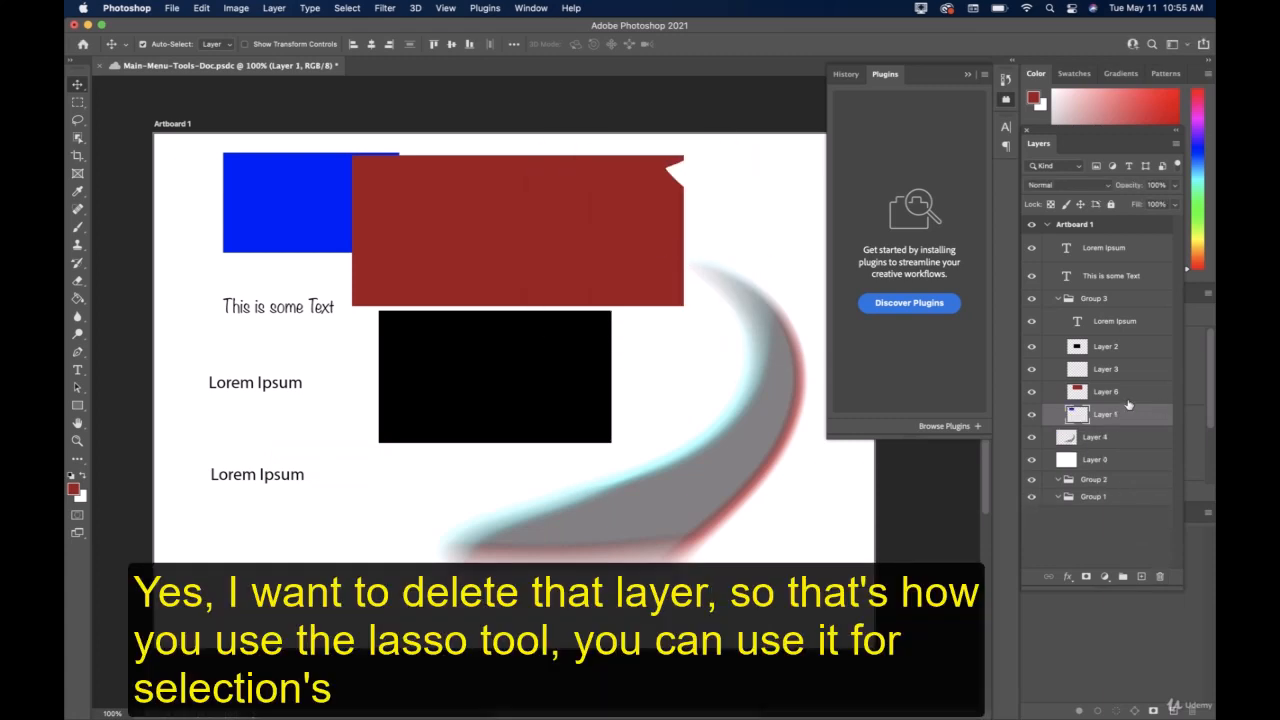
pyautogui.click(1120, 397)
pyautogui.moveTo(622, 240); pyautogui.dragTo(632, 554)
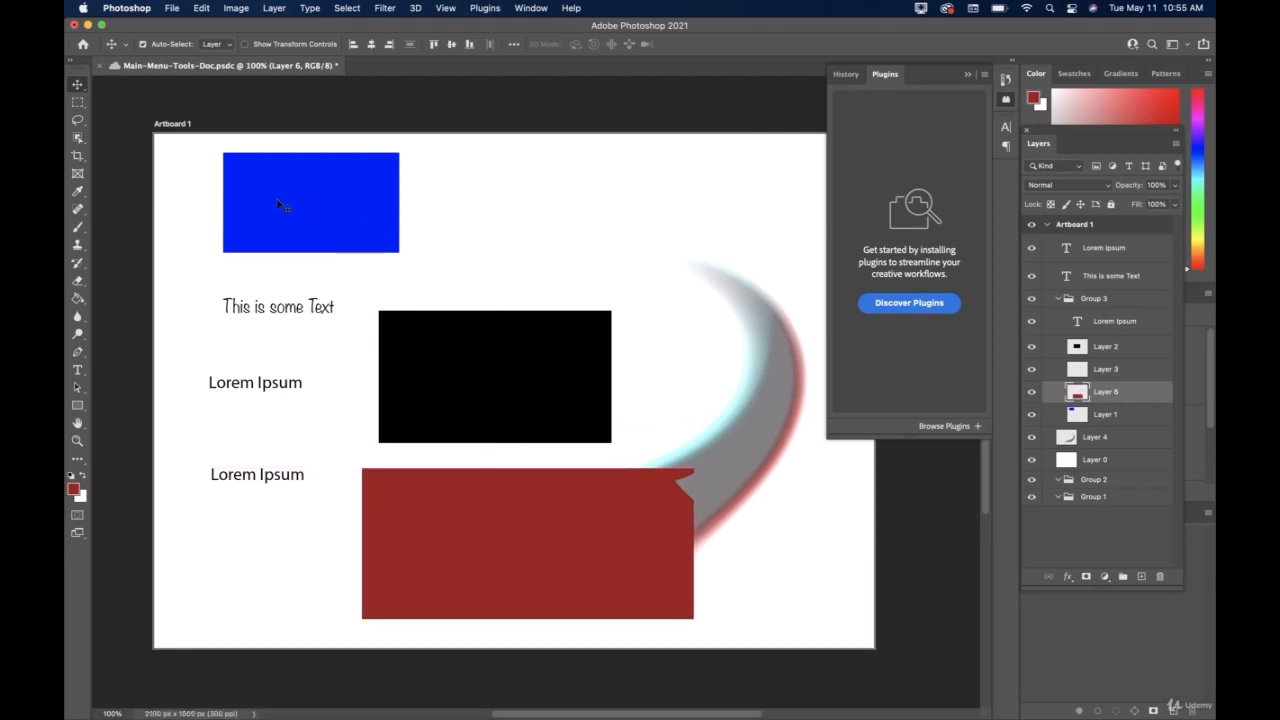
# Draw freehand lasso selections around the blue rectangle and in an irregular S-shape over the white area, then deselect.
pyautogui.click(77, 119)
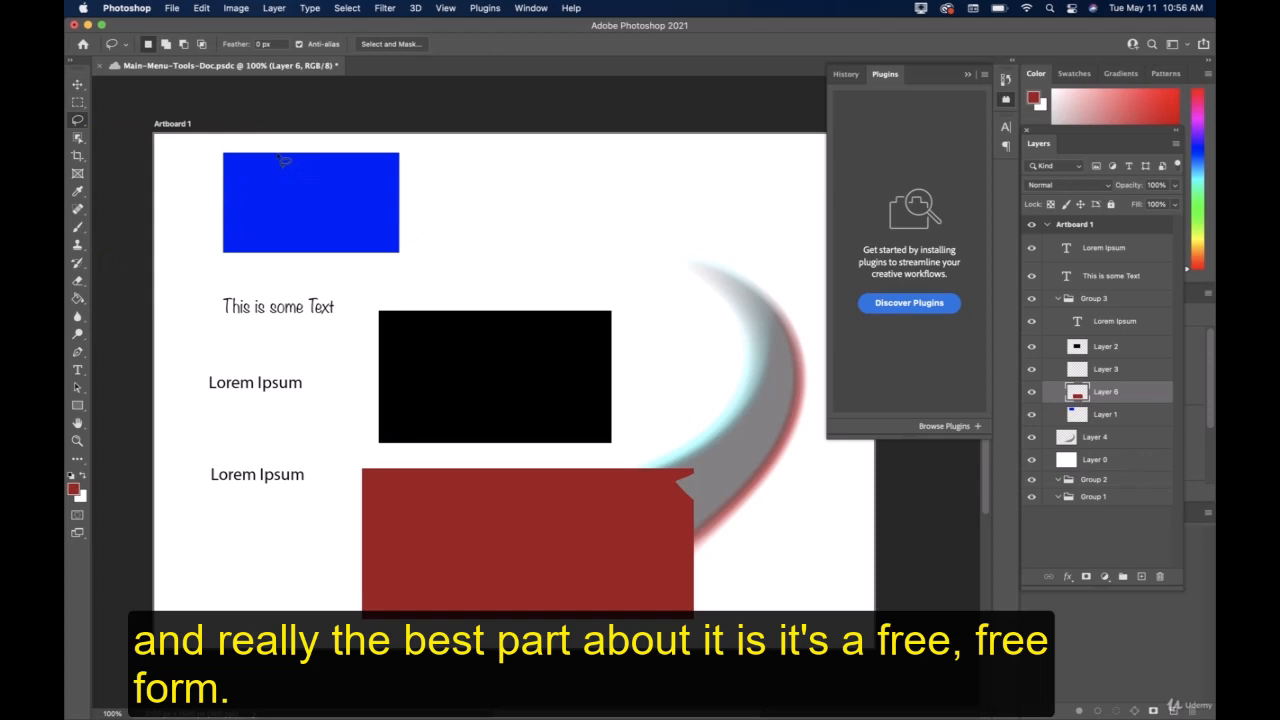
pyautogui.moveTo(266, 152); pyautogui.dragTo(241, 149)
pyautogui.moveTo(229, 197)
pyautogui.mouseDown()
pyautogui.moveTo(244, 252)
pyautogui.moveTo(270, 260)
pyautogui.moveTo(380, 254)
pyautogui.moveTo(419, 213)
pyautogui.moveTo(412, 188)
pyautogui.moveTo(365, 152)
pyautogui.moveTo(264, 153)
pyautogui.mouseUp()
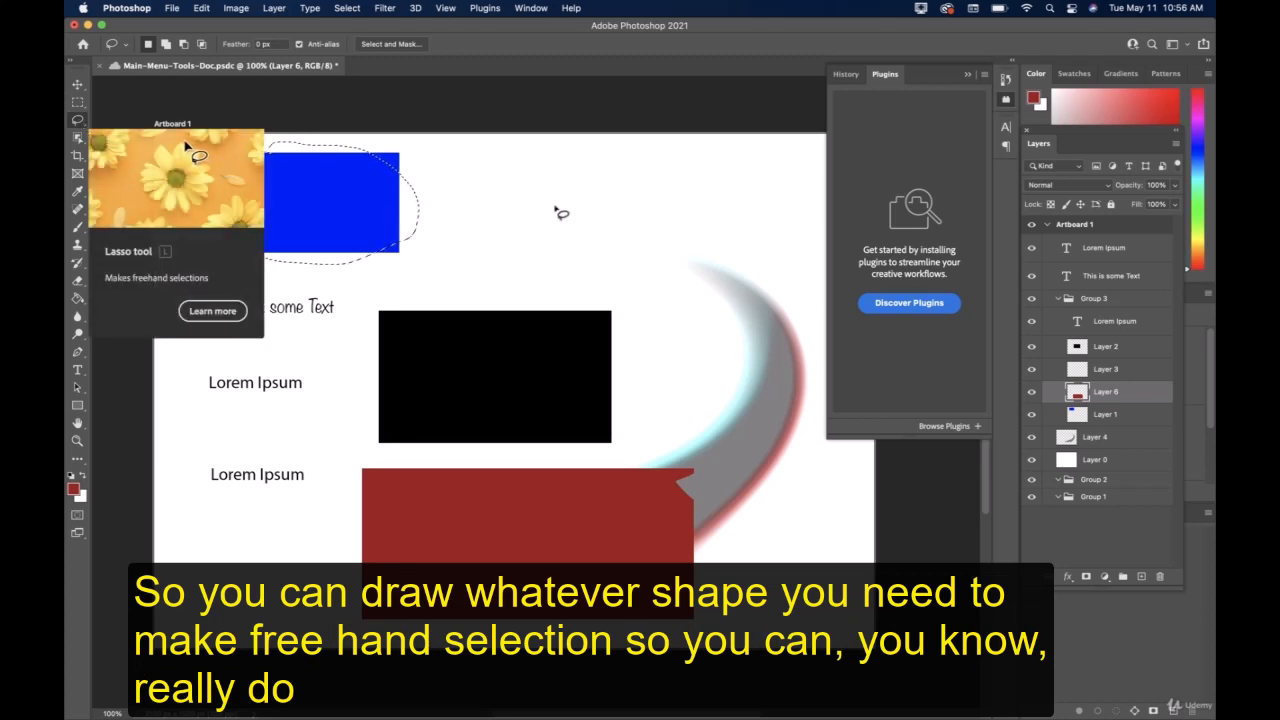
pyautogui.click(515, 193)
pyautogui.moveTo(550, 183)
pyautogui.mouseDown()
pyautogui.moveTo(469, 246)
pyautogui.moveTo(604, 269)
pyautogui.moveTo(623, 330)
pyautogui.moveTo(605, 372)
pyautogui.moveTo(665, 365)
pyautogui.moveTo(685, 287)
pyautogui.moveTo(646, 243)
pyautogui.moveTo(557, 213)
pyautogui.moveTo(540, 191)
pyautogui.moveTo(549, 183)
pyautogui.mouseUp()
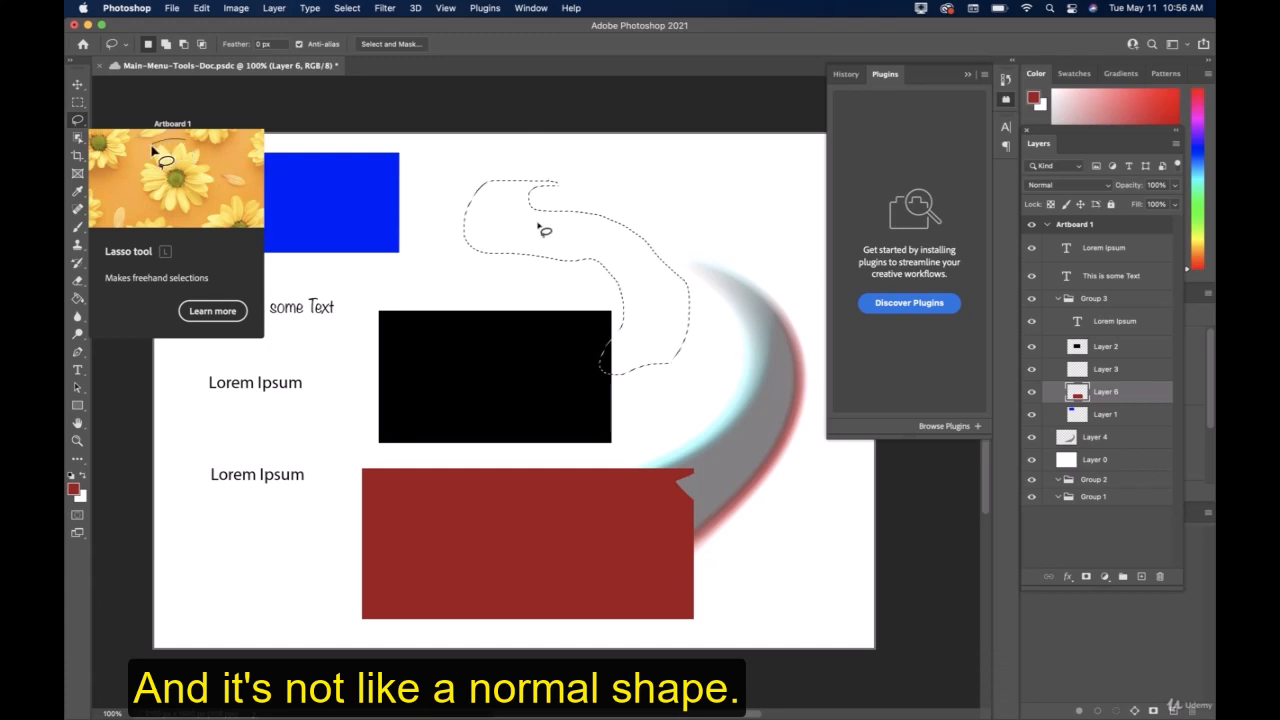
pyautogui.moveTo(706, 198)
pyautogui.mouseDown()
pyautogui.moveTo(650, 180)
pyautogui.moveTo(562, 310)
pyautogui.moveTo(731, 213)
pyautogui.moveTo(709, 194)
pyautogui.moveTo(657, 243)
pyautogui.mouseUp()
pyautogui.click(646, 234)
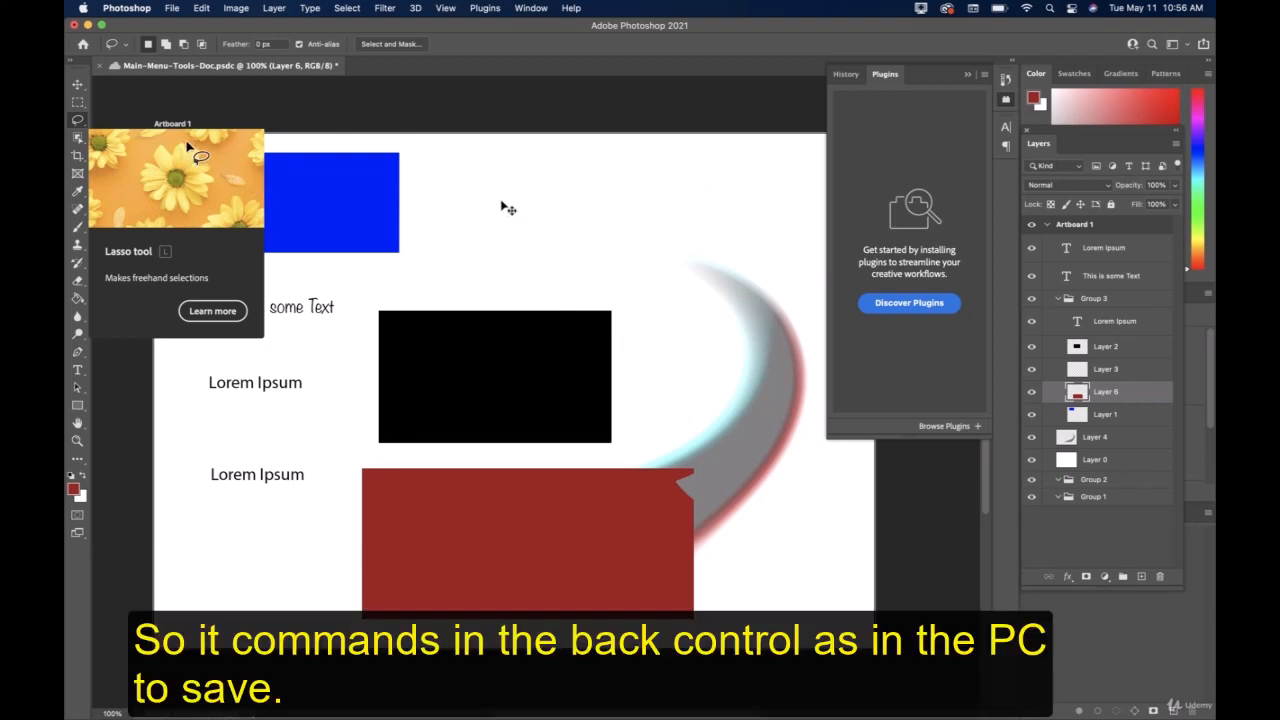
# Save the document and switch through the Rectangular Marquee and Move tools, ending on the Lasso tool.
pyautogui.press('super+s')
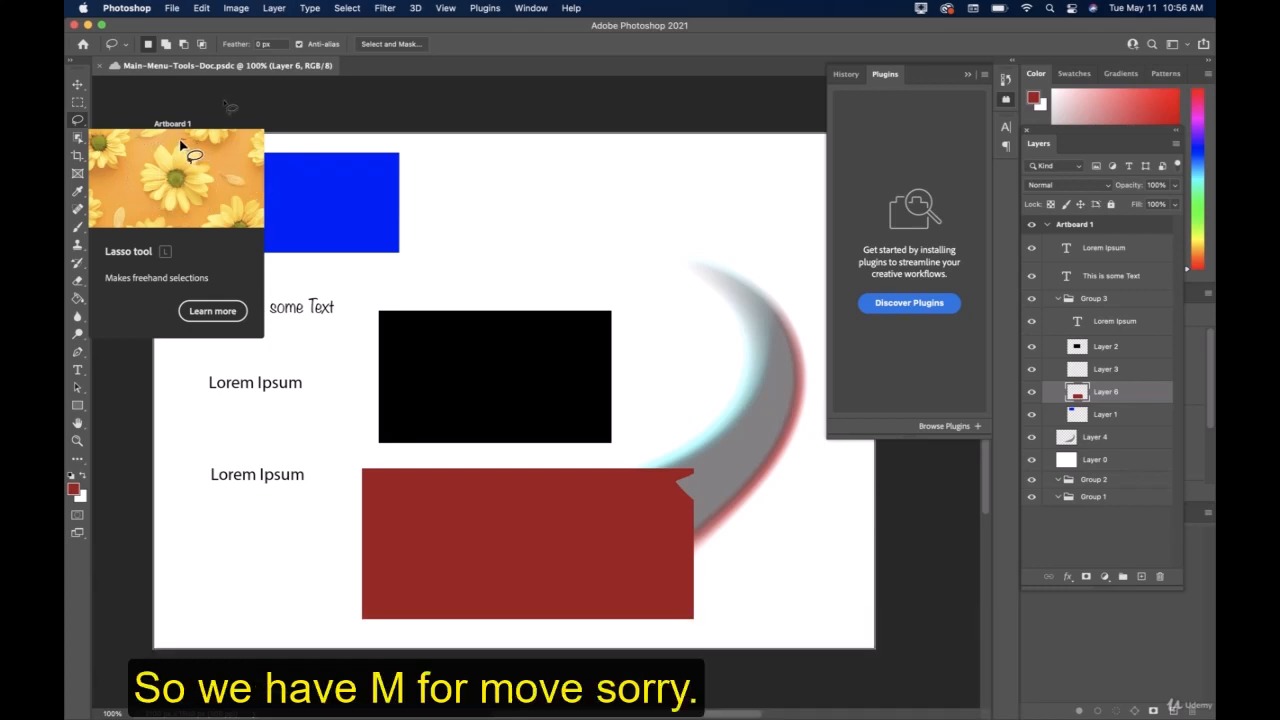
pyautogui.press('m')
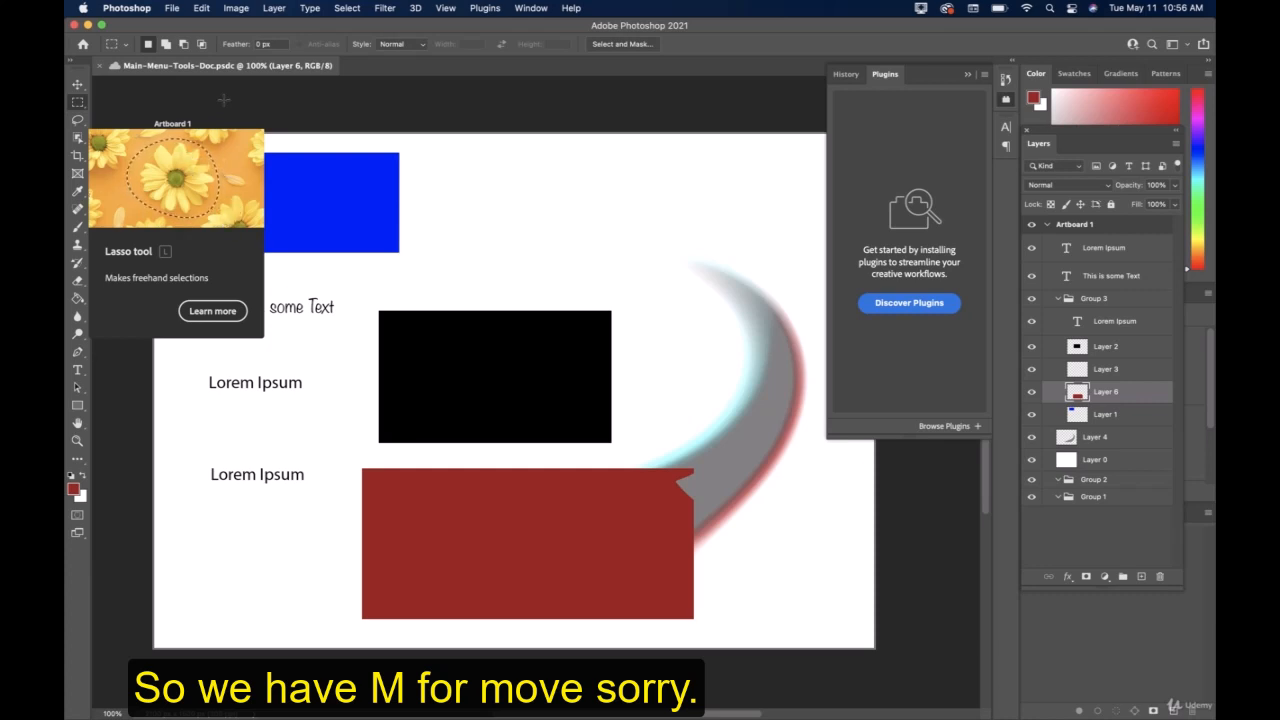
pyautogui.press('v')
pyautogui.press('m')
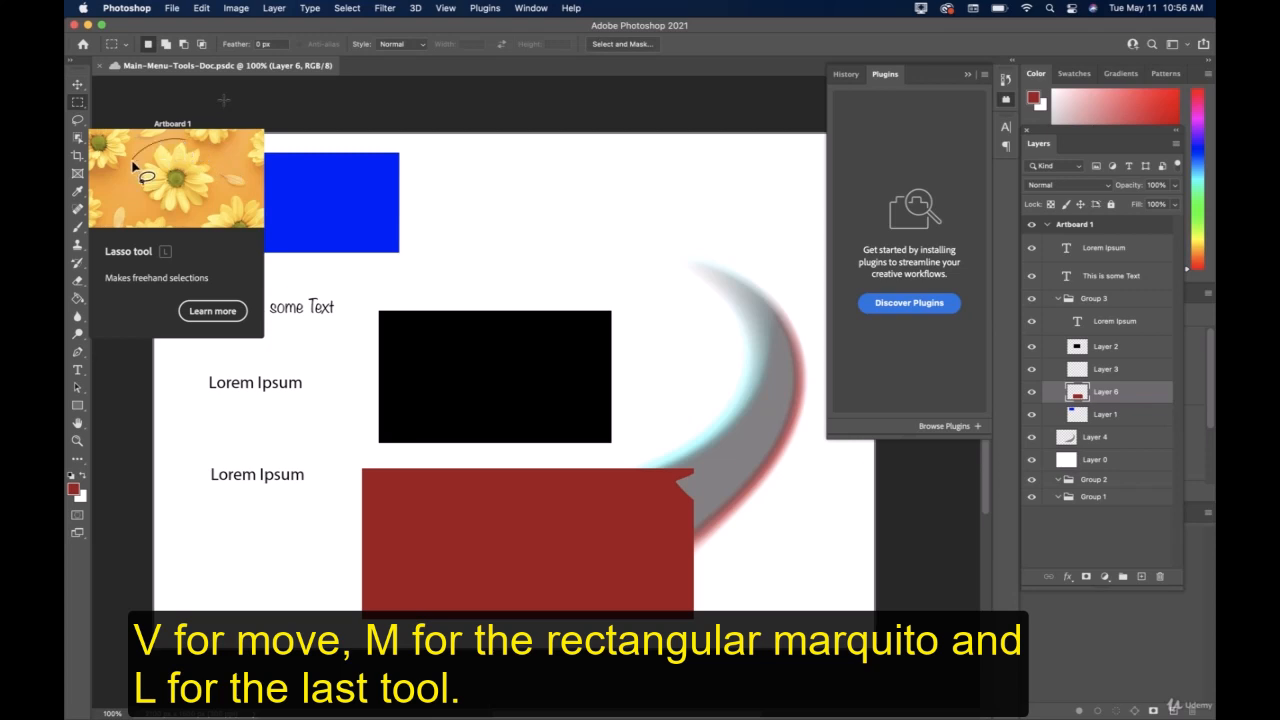
pyautogui.press('l')
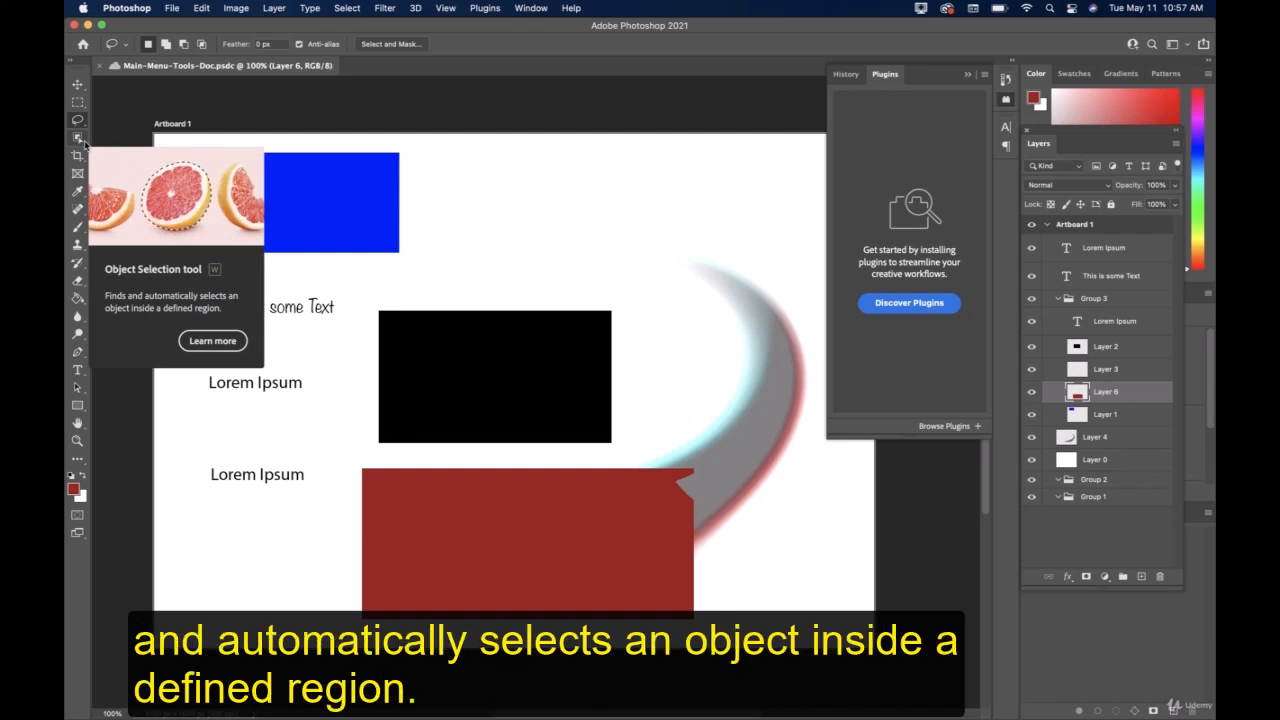
# Try to select the blue rectangle with the Object Selection tool while Layer 6 is active.
pyautogui.click(84, 143)
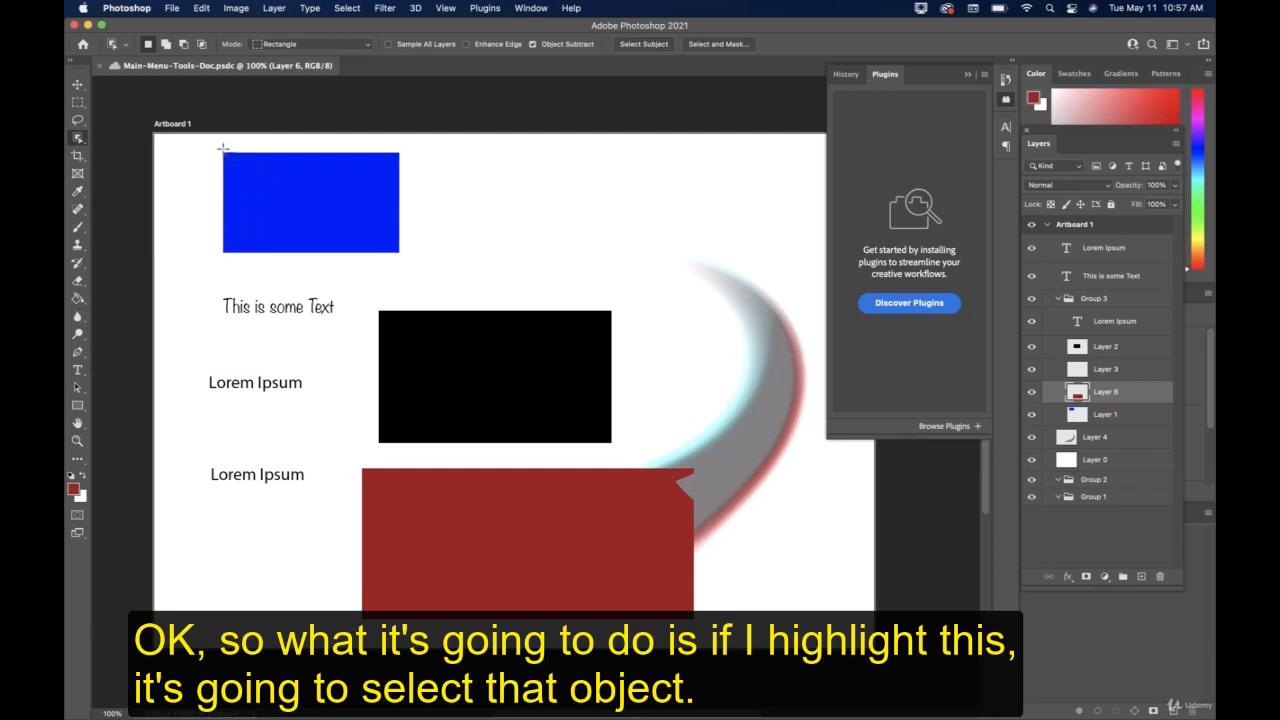
pyautogui.moveTo(217, 146); pyautogui.dragTo(424, 268)
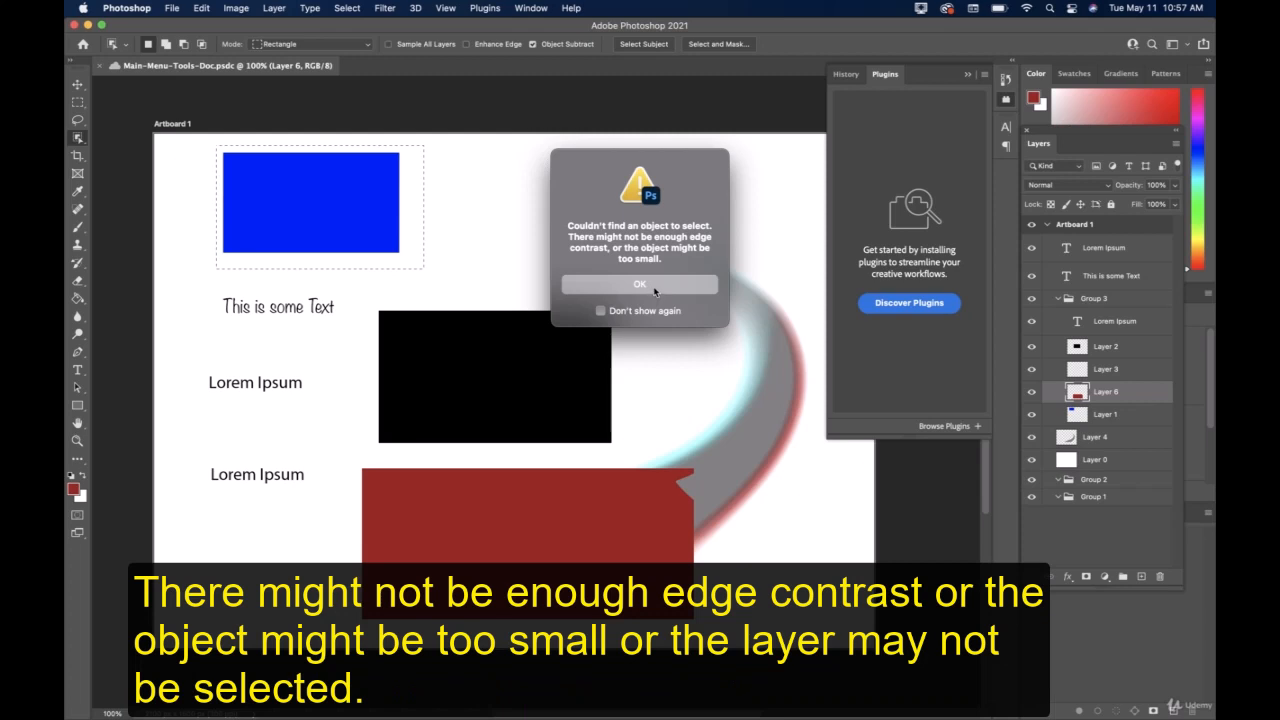
pyautogui.click(655, 289)
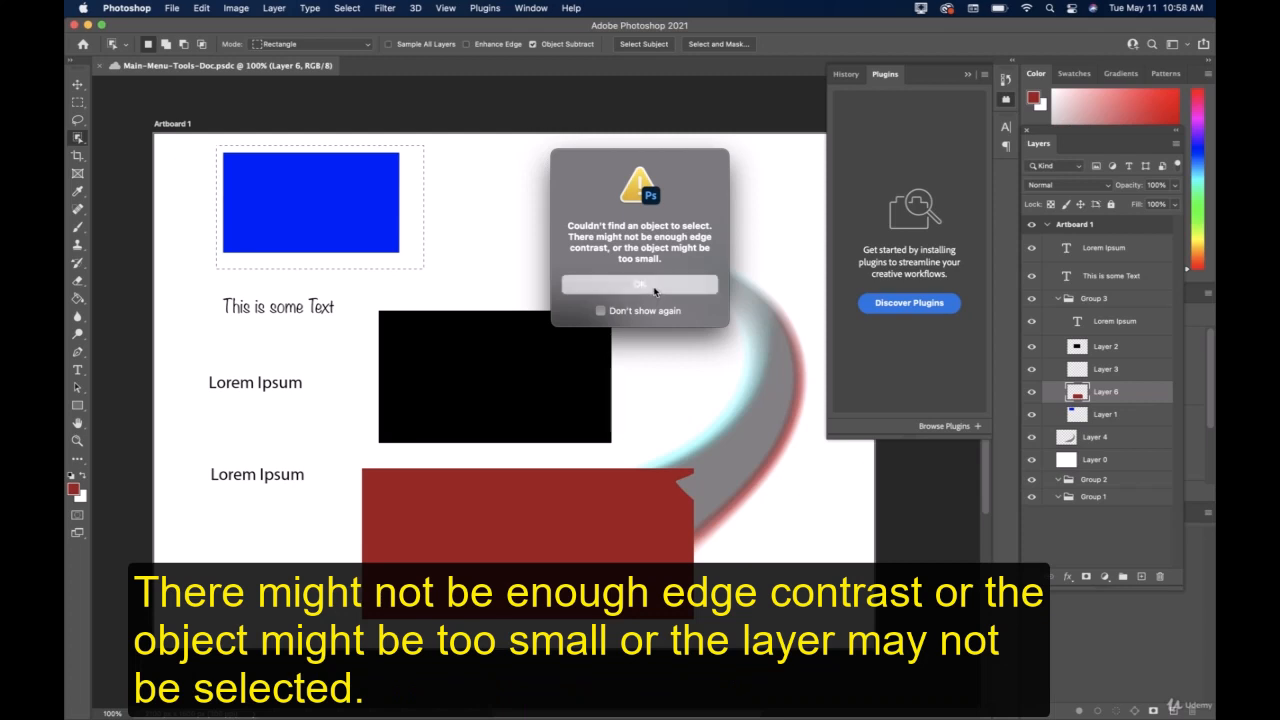
# Copy the blue rectangle from Layer 1 onto a new layer using Object Selection and move the copy right, above the black rectangle.
pyautogui.click(1105, 416)
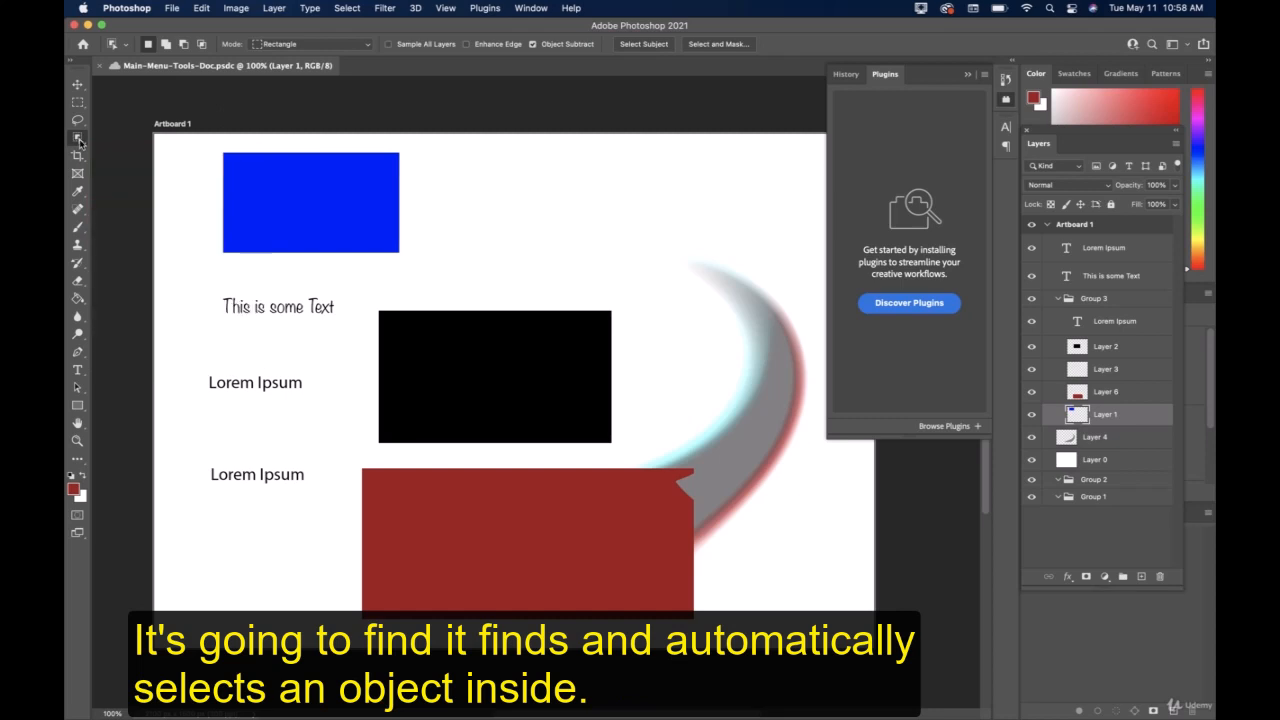
pyautogui.moveTo(215, 146); pyautogui.dragTo(405, 264)
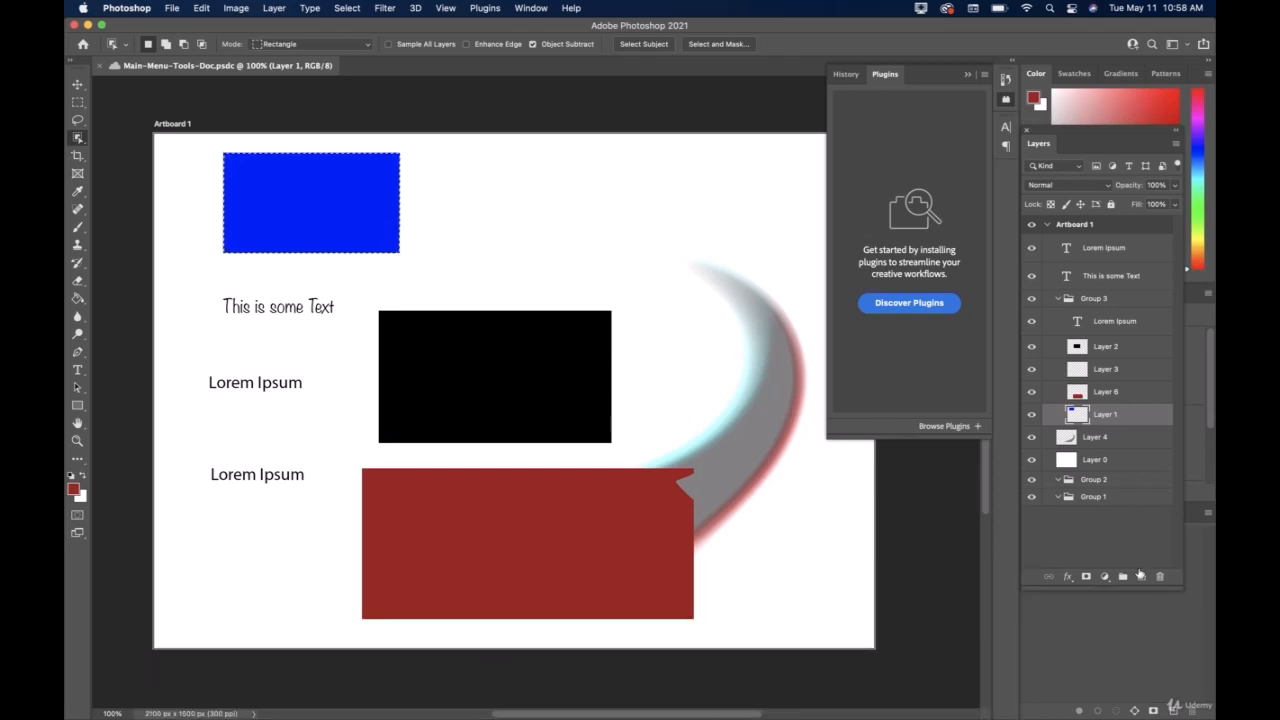
pyautogui.click(1140, 576)
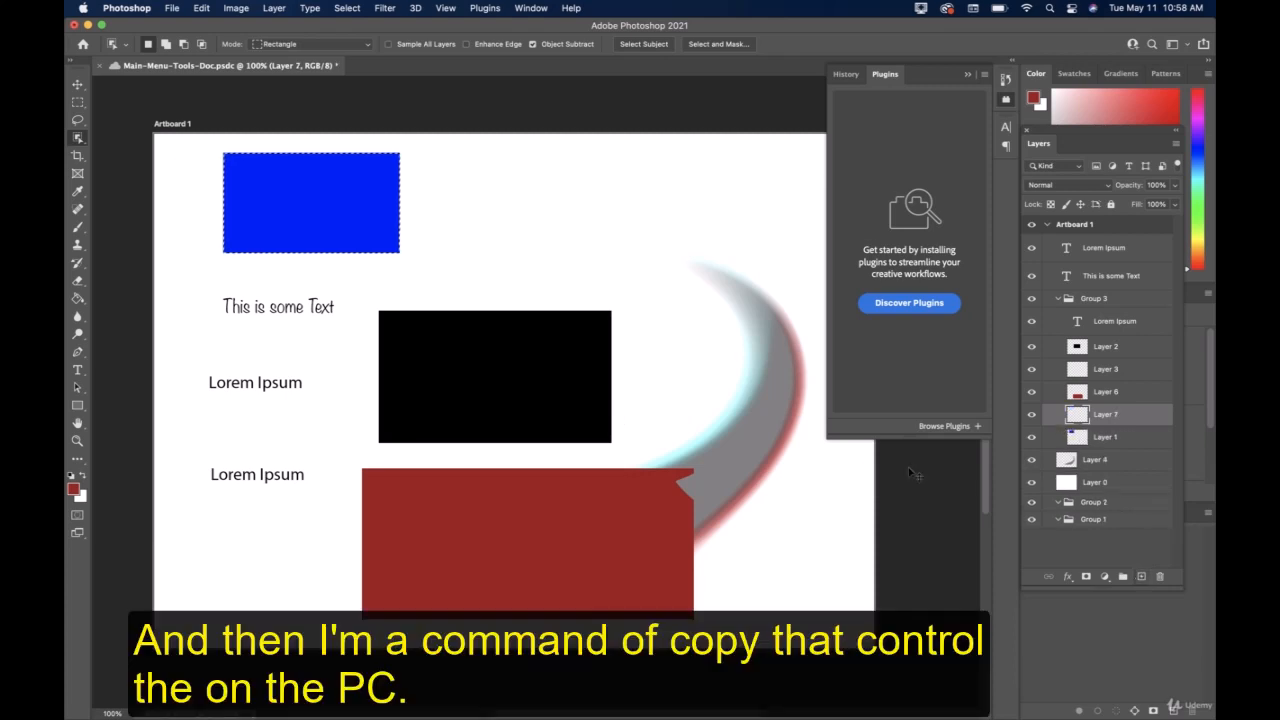
pyautogui.press('v')
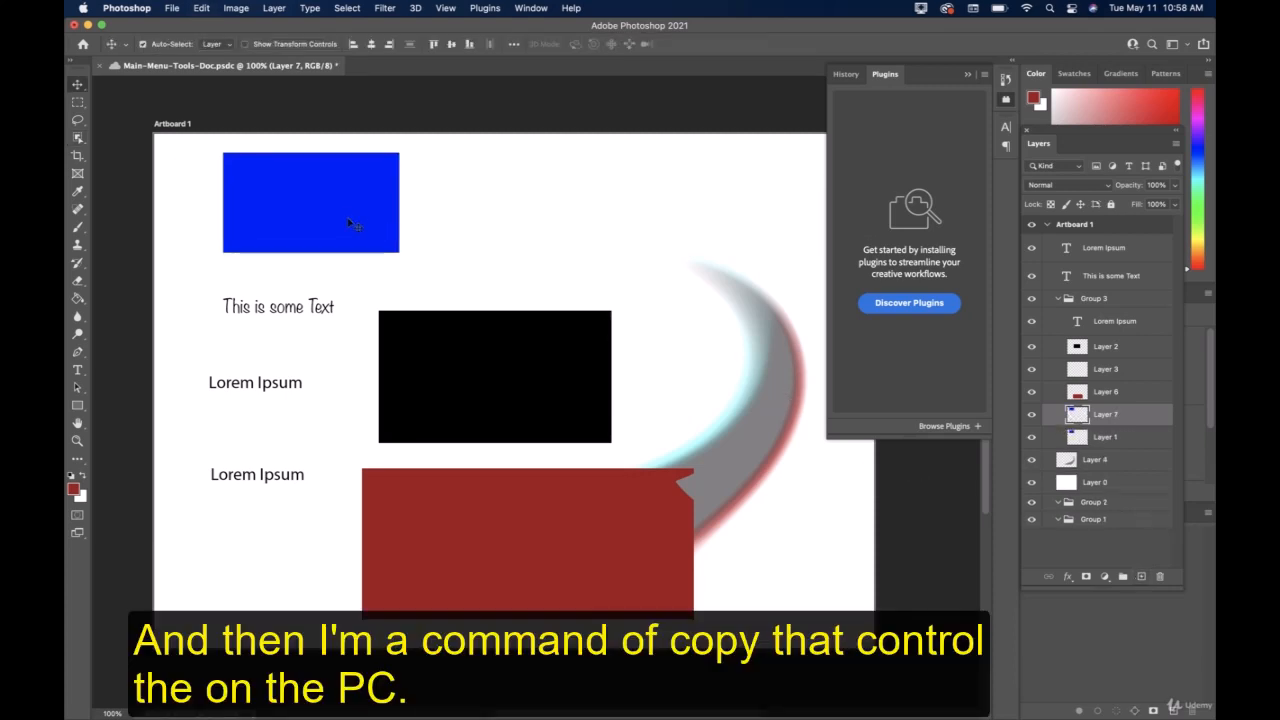
pyautogui.moveTo(330, 212); pyautogui.dragTo(571, 233)
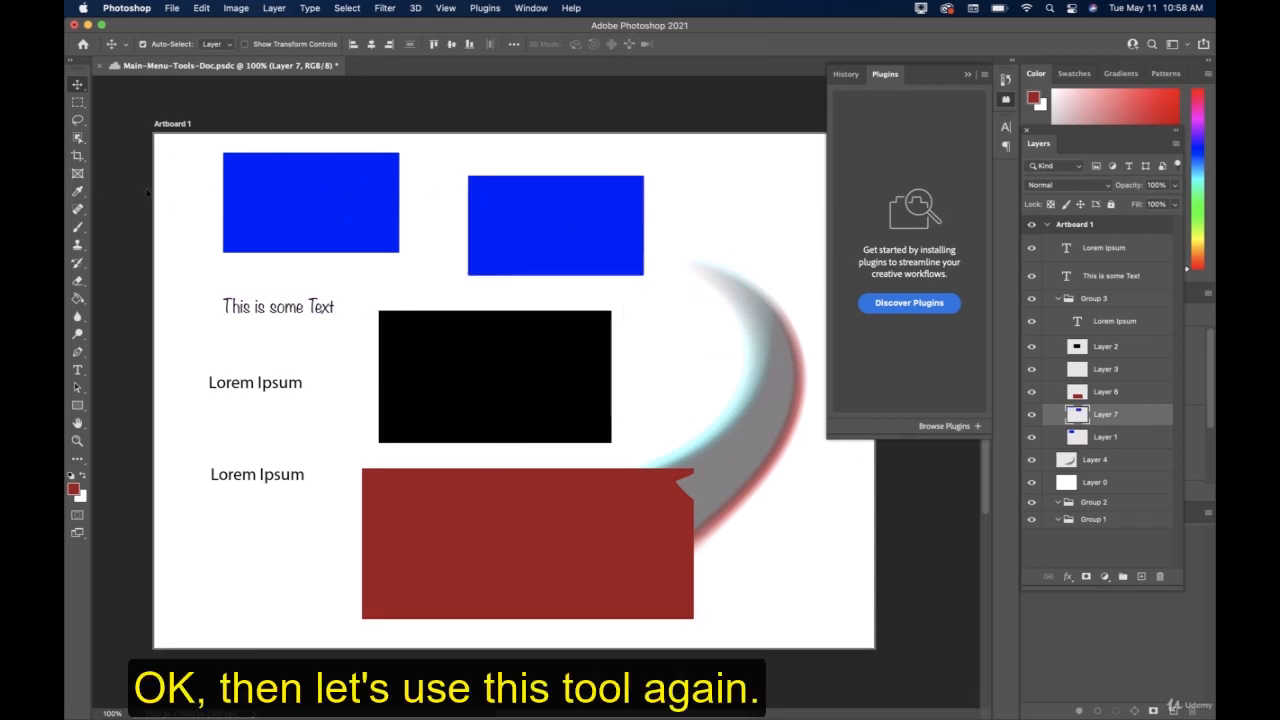
# Try to select only part of the blue copy on Layer 7 with the Object Selection tool, then deselect.
pyautogui.click(78, 138)
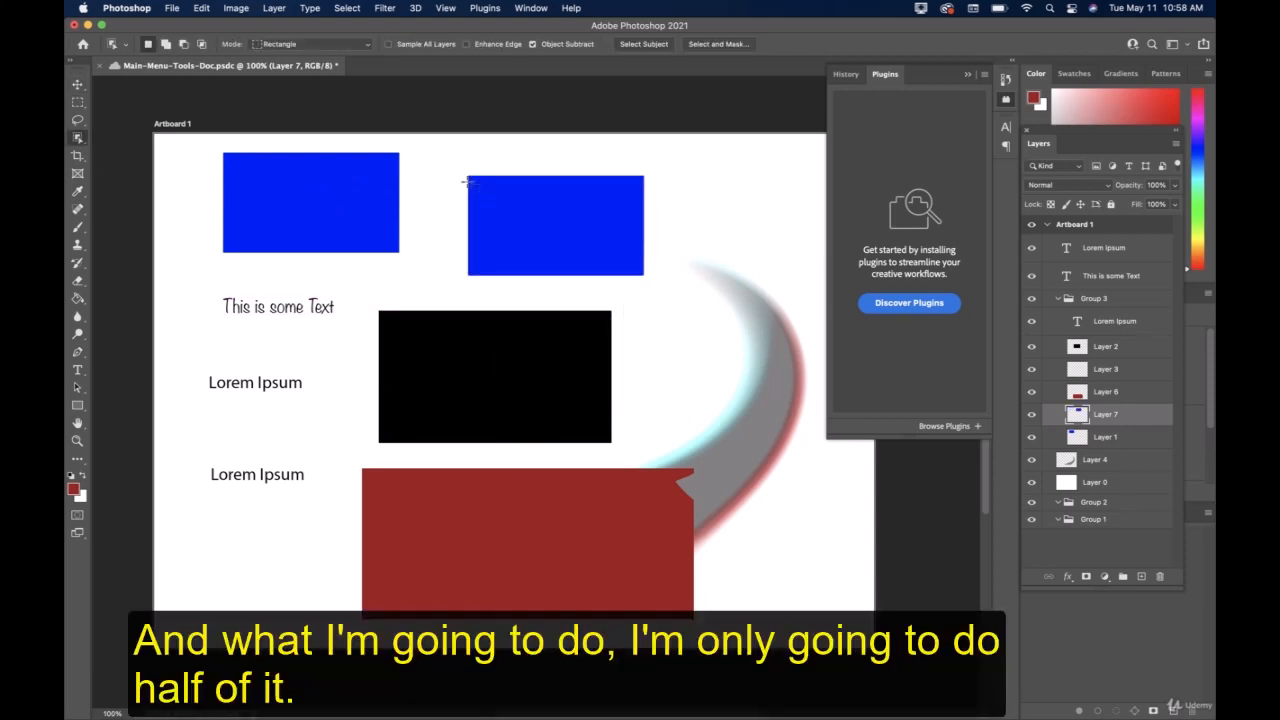
pyautogui.moveTo(452, 168); pyautogui.dragTo(598, 268)
pyautogui.click(700, 244)
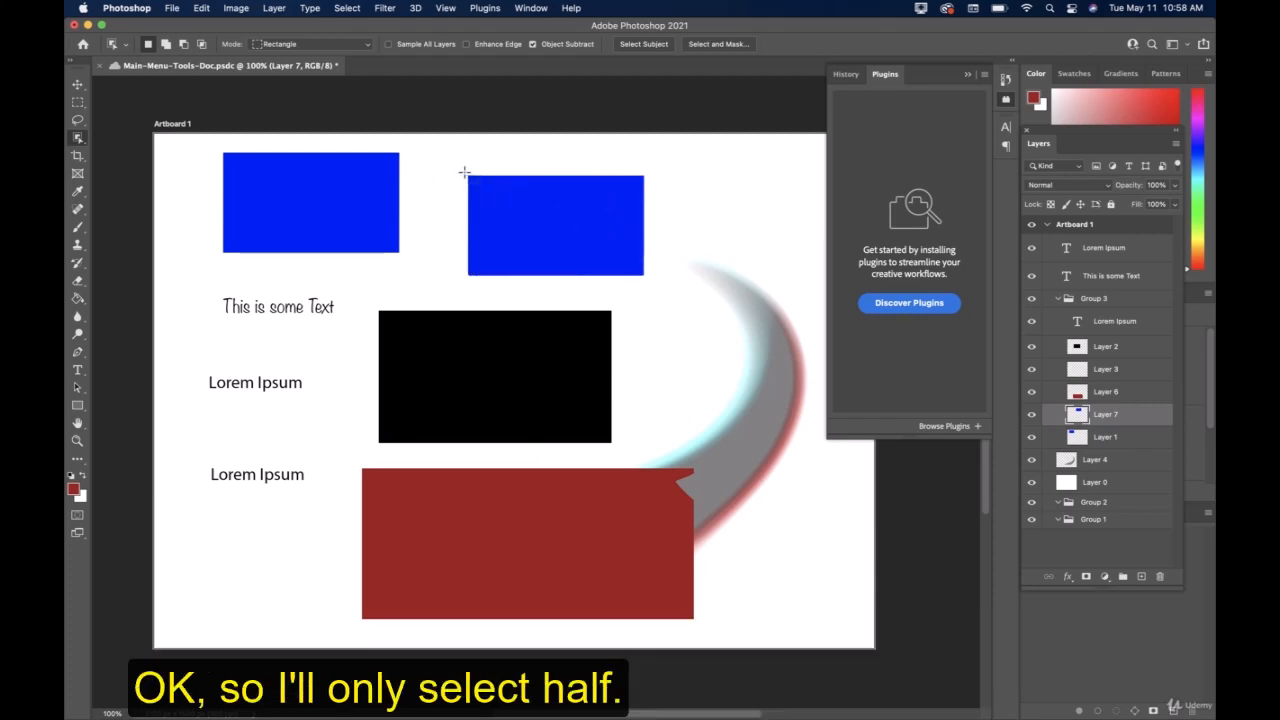
# Select the whole blue copy on Layer 7, fill it with the dark red foreground color, then deselect and save the document.
pyautogui.moveTo(456, 170); pyautogui.dragTo(674, 284)
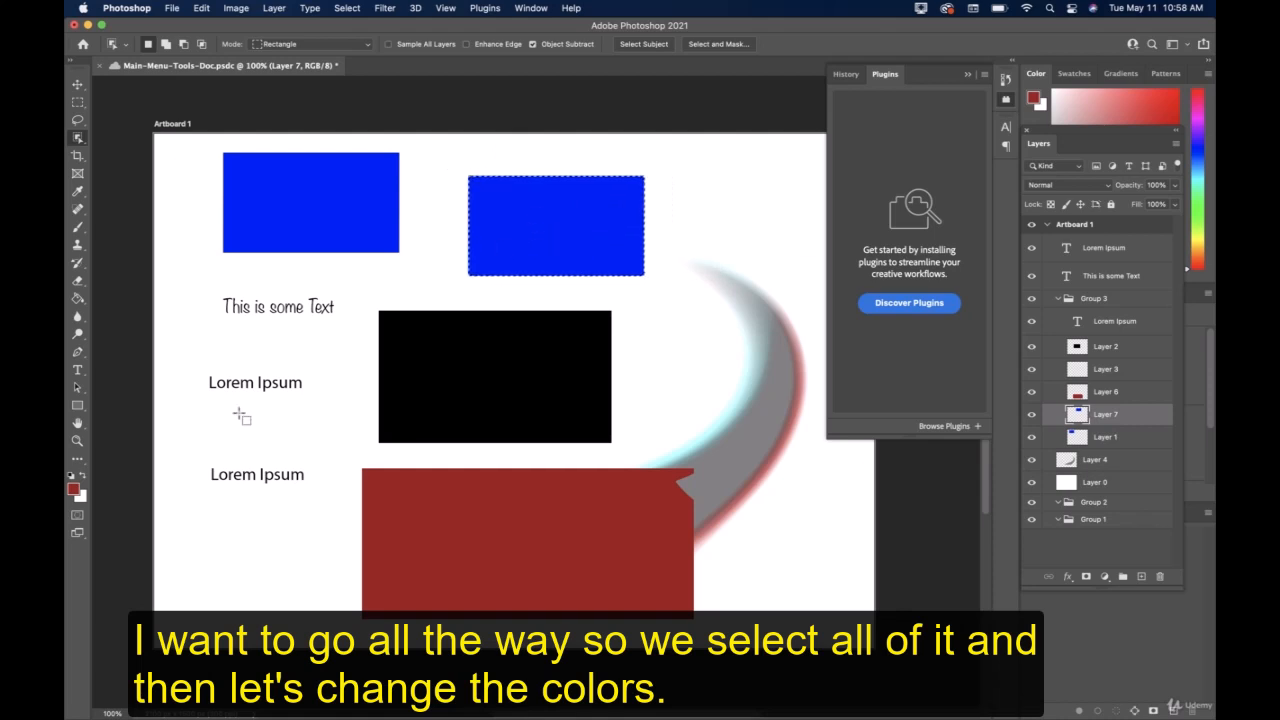
pyautogui.click(79, 300)
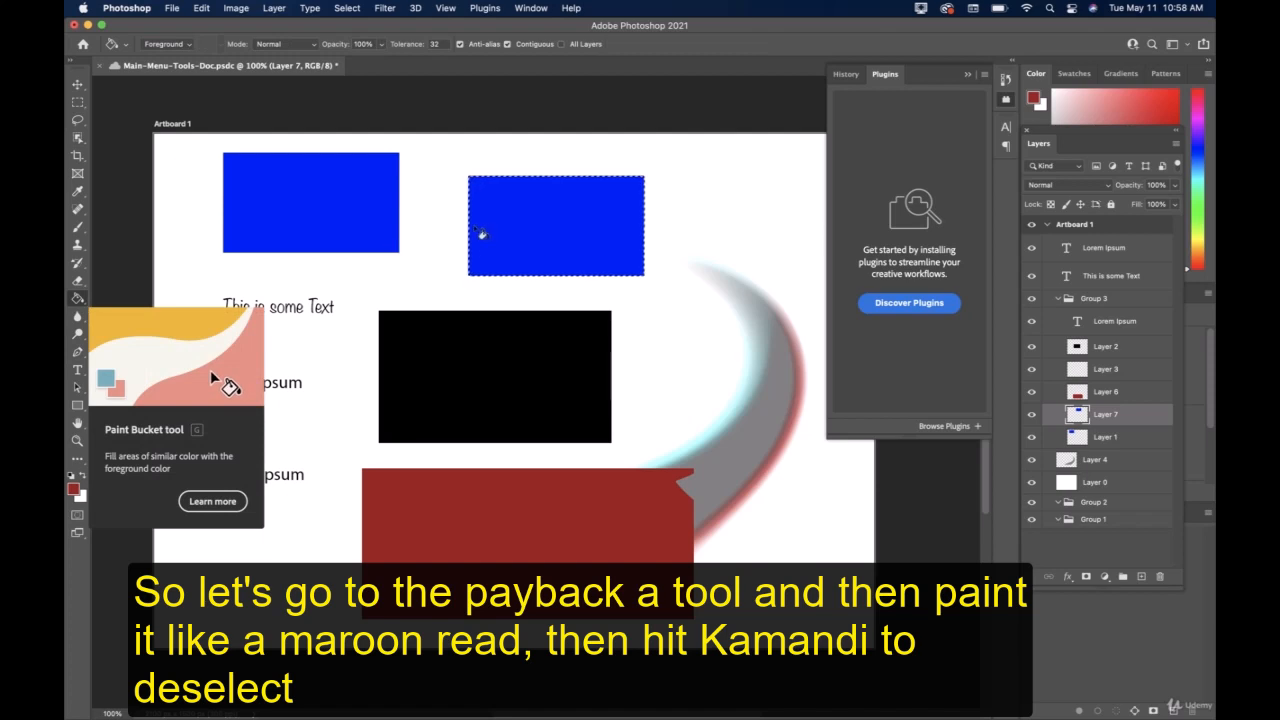
pyautogui.click(481, 232)
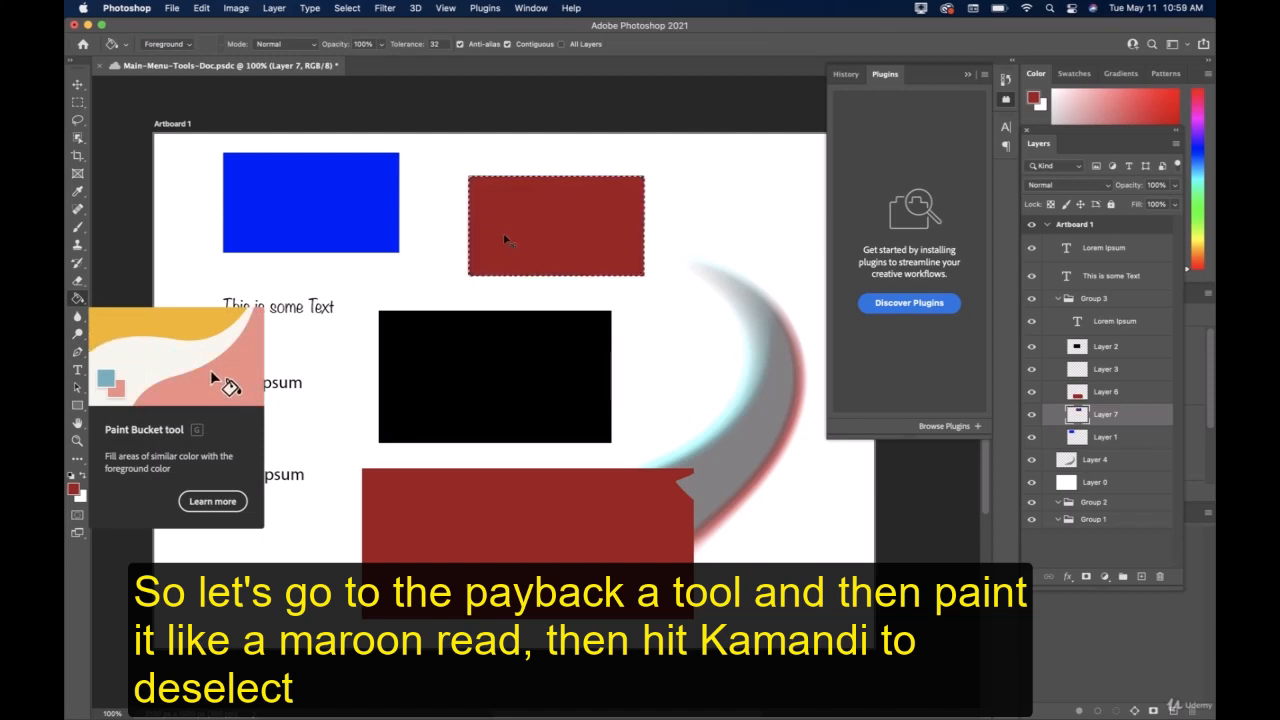
pyautogui.press('super+d')
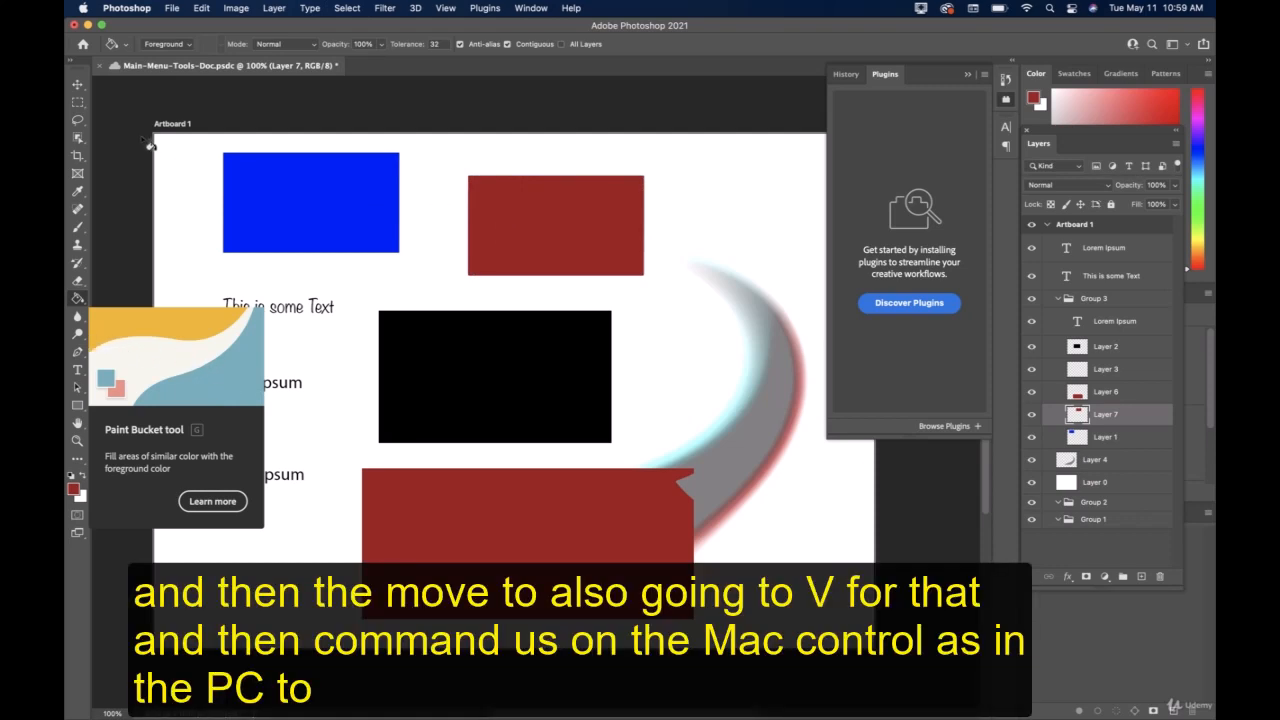
pyautogui.press('v')
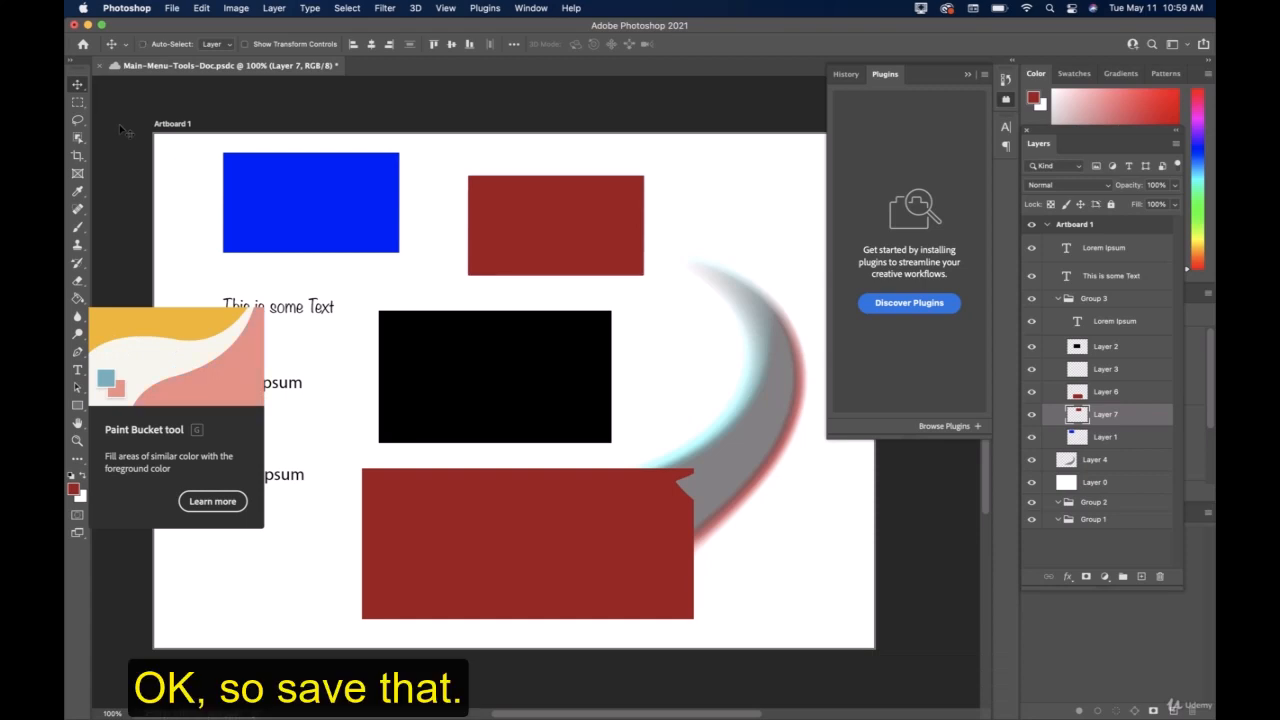
pyautogui.press('super+s')
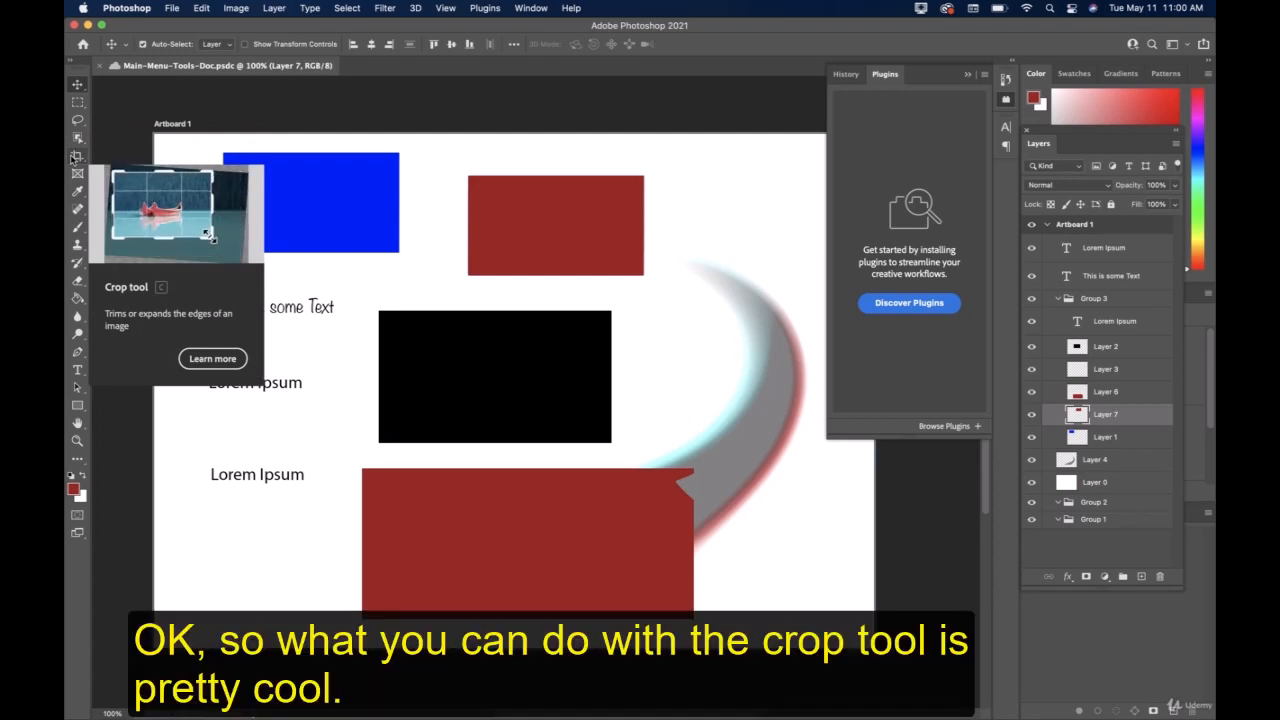
# Crop Artboard 1 inward from its left edge to a width of about 1941 px.
pyautogui.click(76, 157)
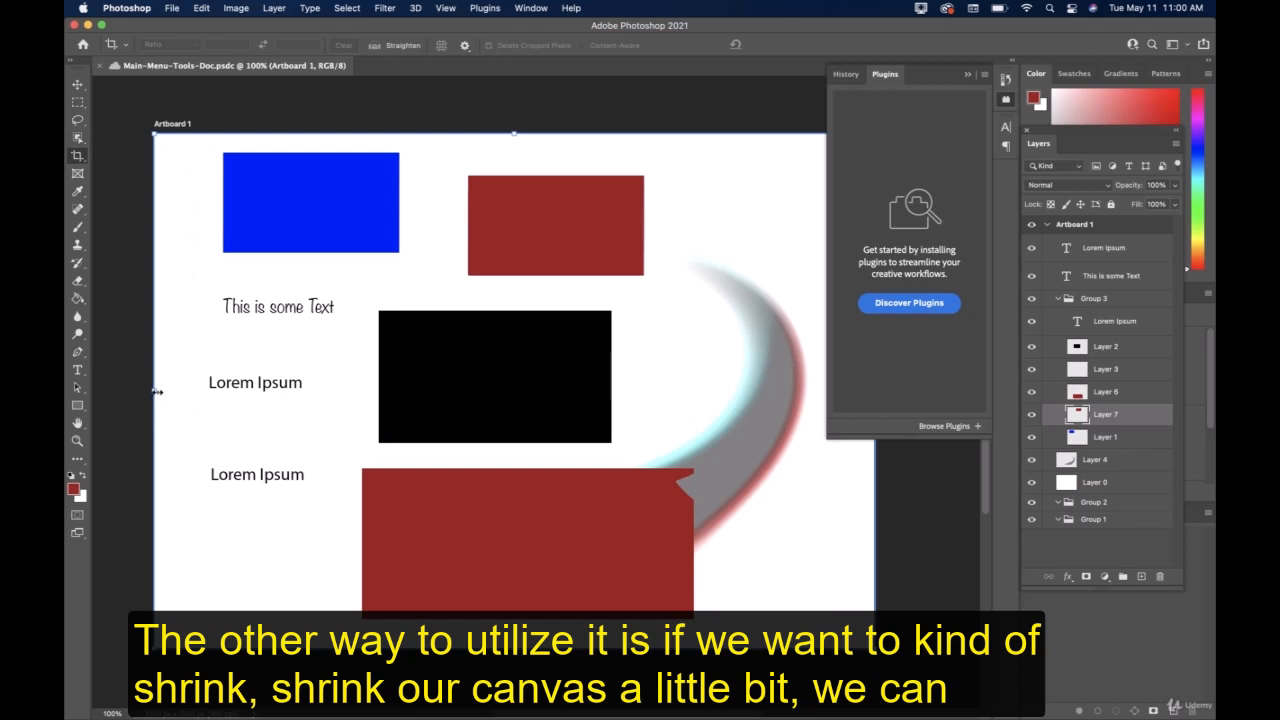
pyautogui.moveTo(157, 392); pyautogui.dragTo(190, 388)
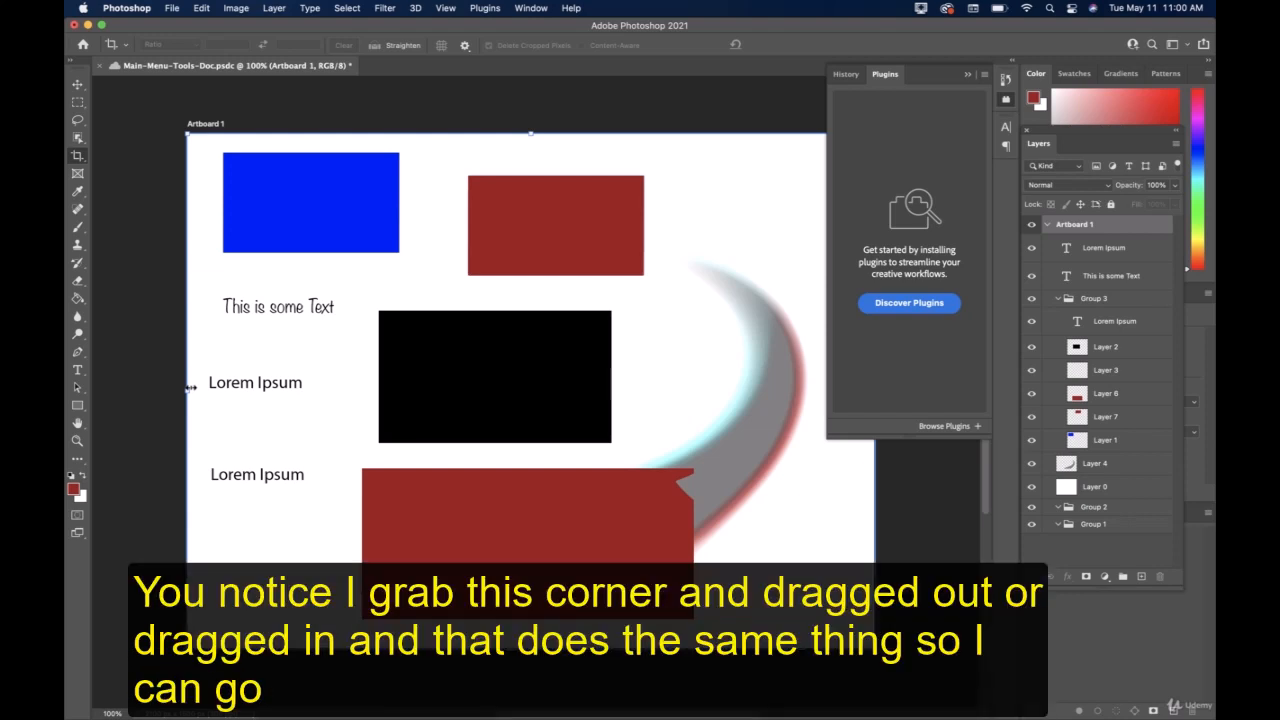
pyautogui.moveTo(190, 388)
pyautogui.mouseDown()
pyautogui.moveTo(152, 386)
pyautogui.moveTo(208, 382)
pyautogui.mouseUp()
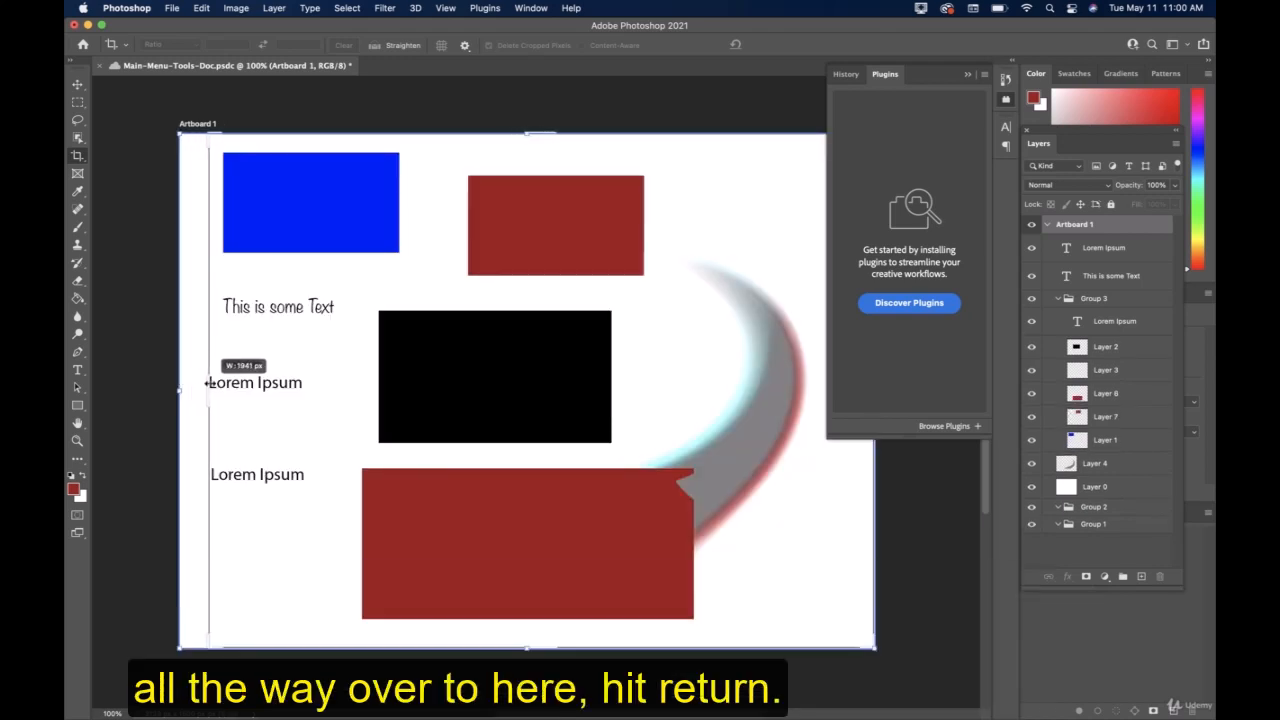
pyautogui.press('Return')
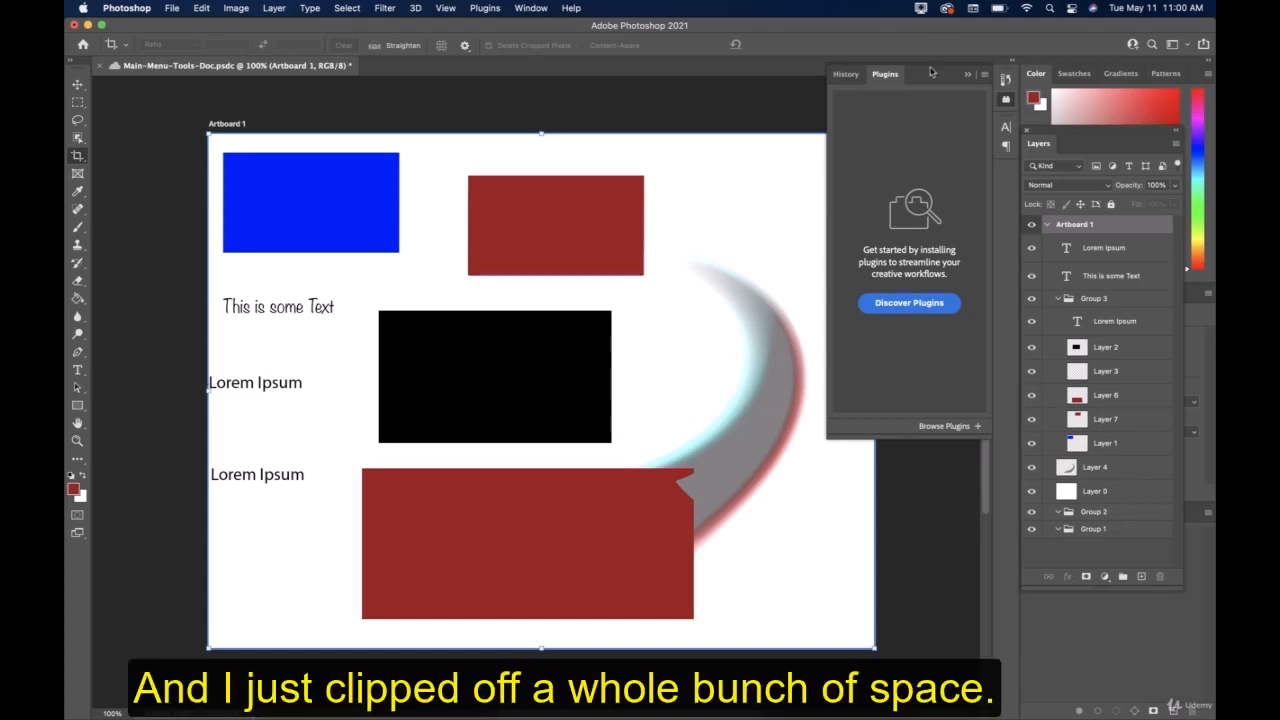
# Close the floating History and Plugins panel group that covers part of the artboard.
pyautogui.moveTo(932, 72); pyautogui.dragTo(1007, 90)
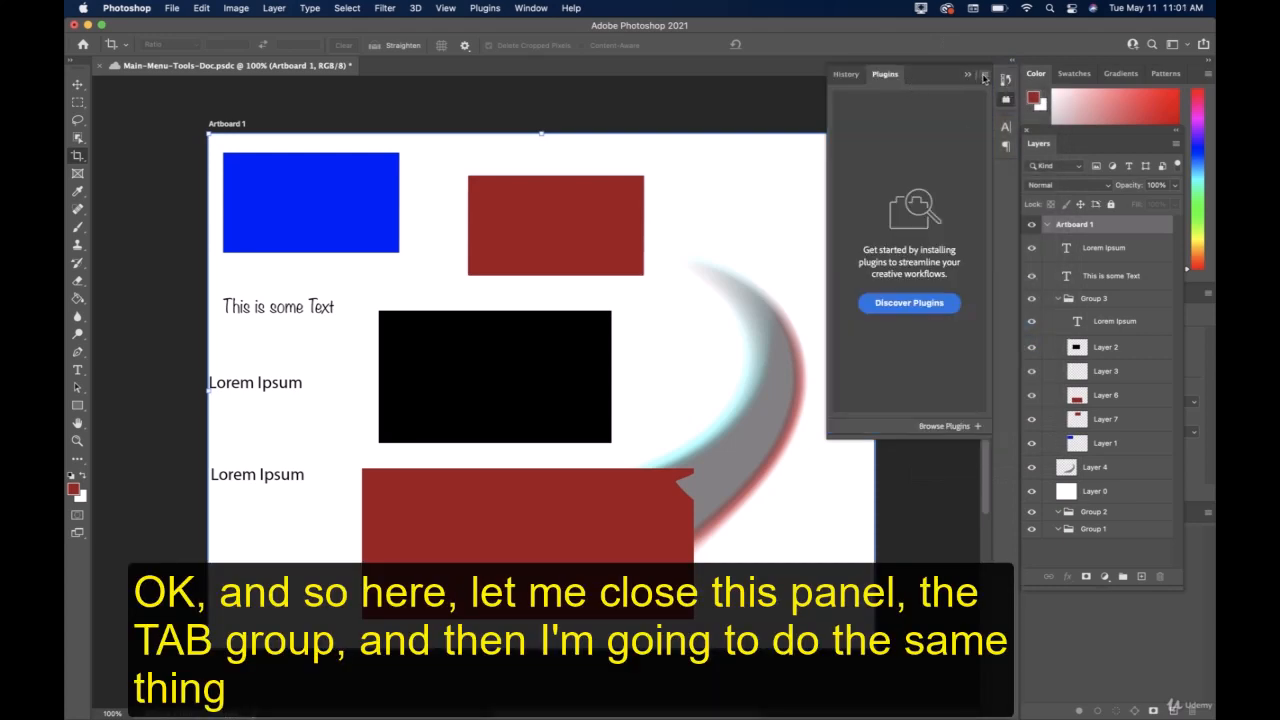
pyautogui.click(984, 77)
pyautogui.click(1003, 130)
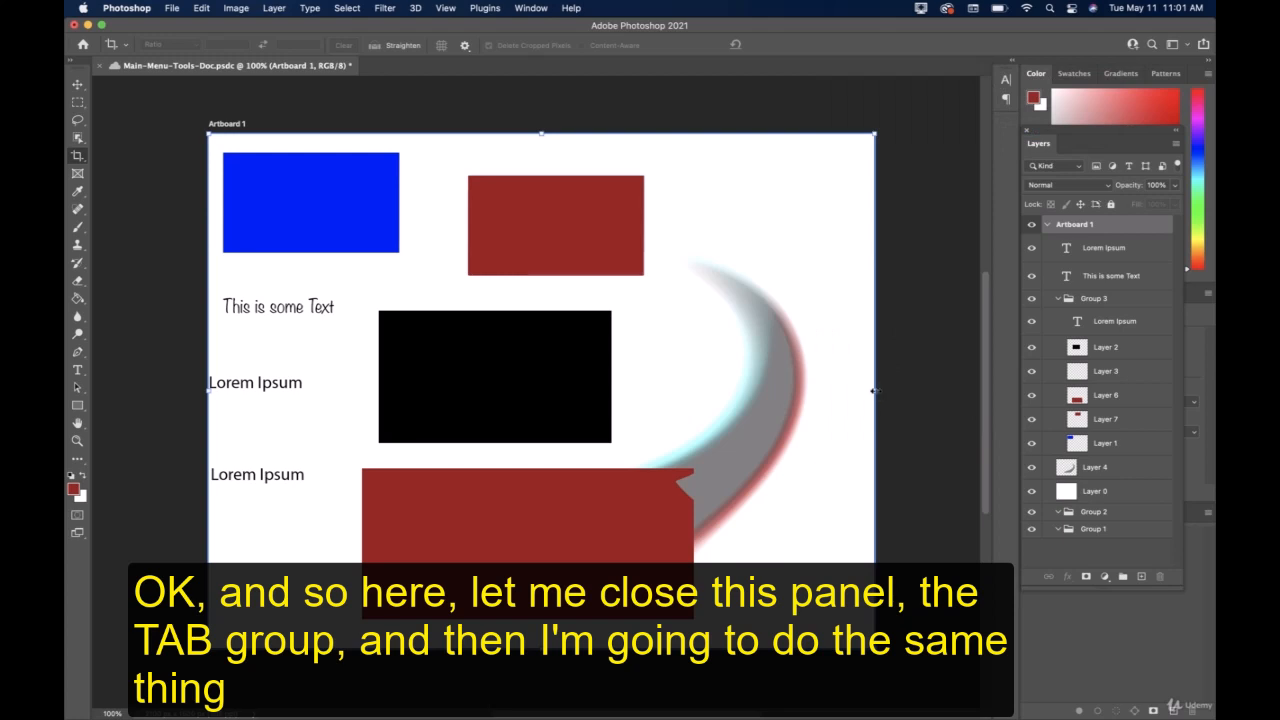
# Crop Artboard 1 inward from its right edge to a width of about 1748 px, then save the document.
pyautogui.moveTo(874, 391); pyautogui.dragTo(809, 389)
pyautogui.press('Return')
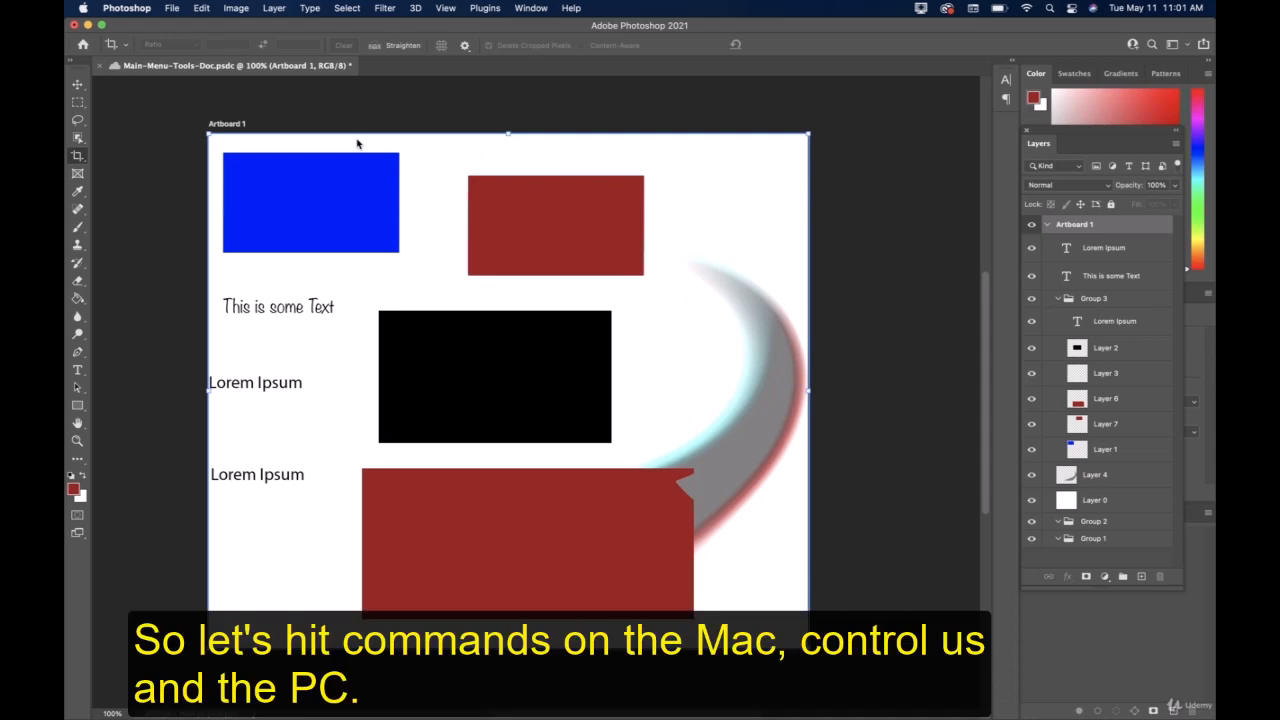
pyautogui.press('super+s')
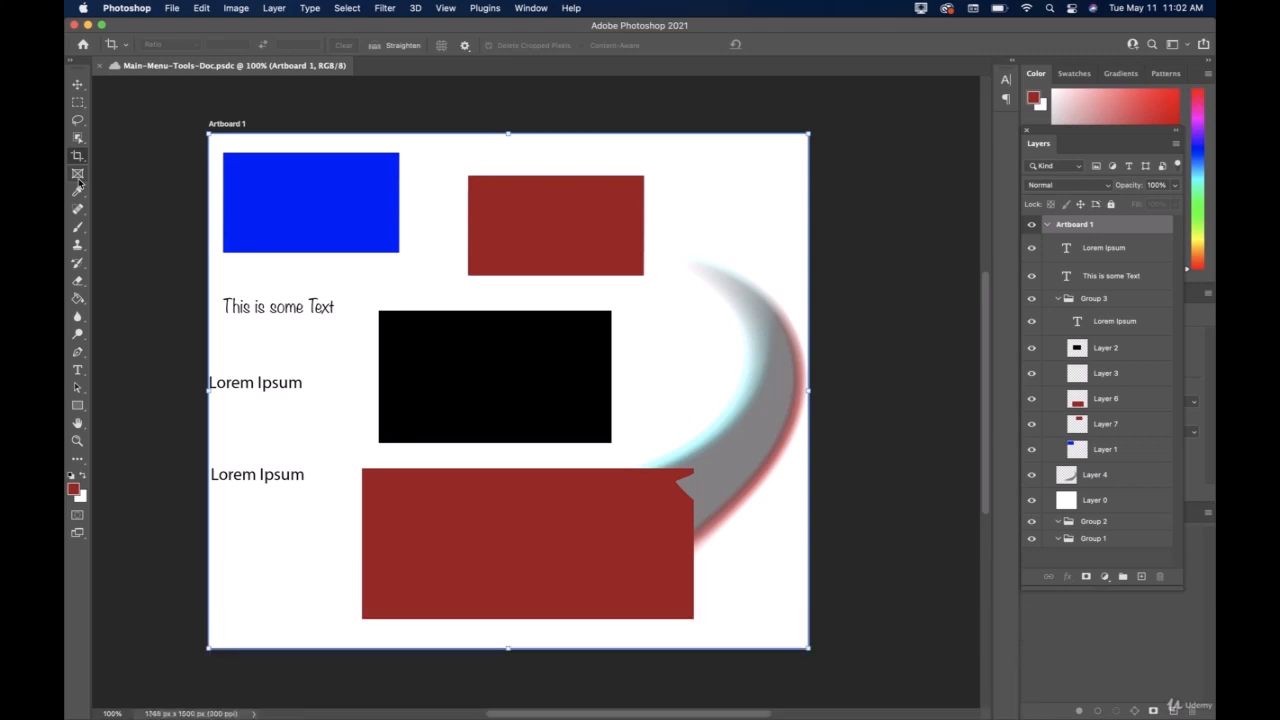
# Draw a rectangular frame with the Frame tool over the gray curve on Layer 4, between the black rectangle and the artboard's right edge.
pyautogui.click(78, 176)
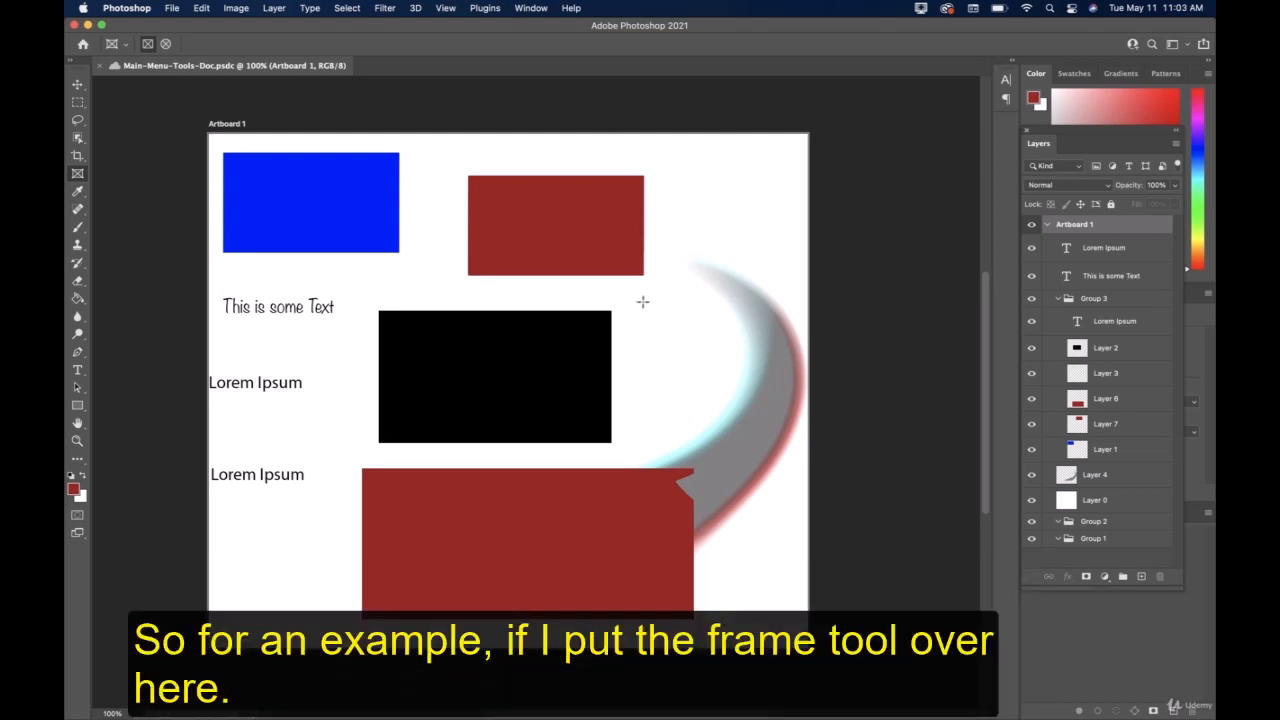
pyautogui.moveTo(643, 300); pyautogui.dragTo(808, 443)
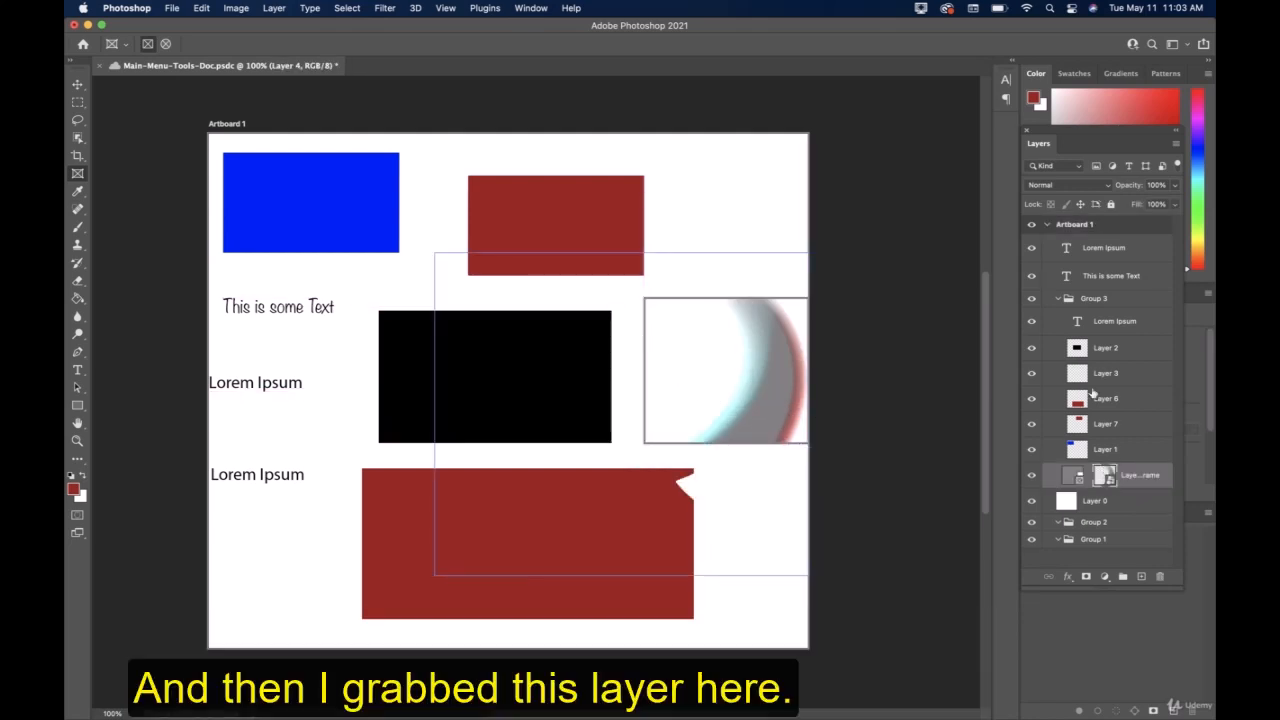
# Move the black rectangle on Layer 2 left so that it partly covers the text beside it.
pyautogui.click(1106, 350)
pyautogui.press('v')
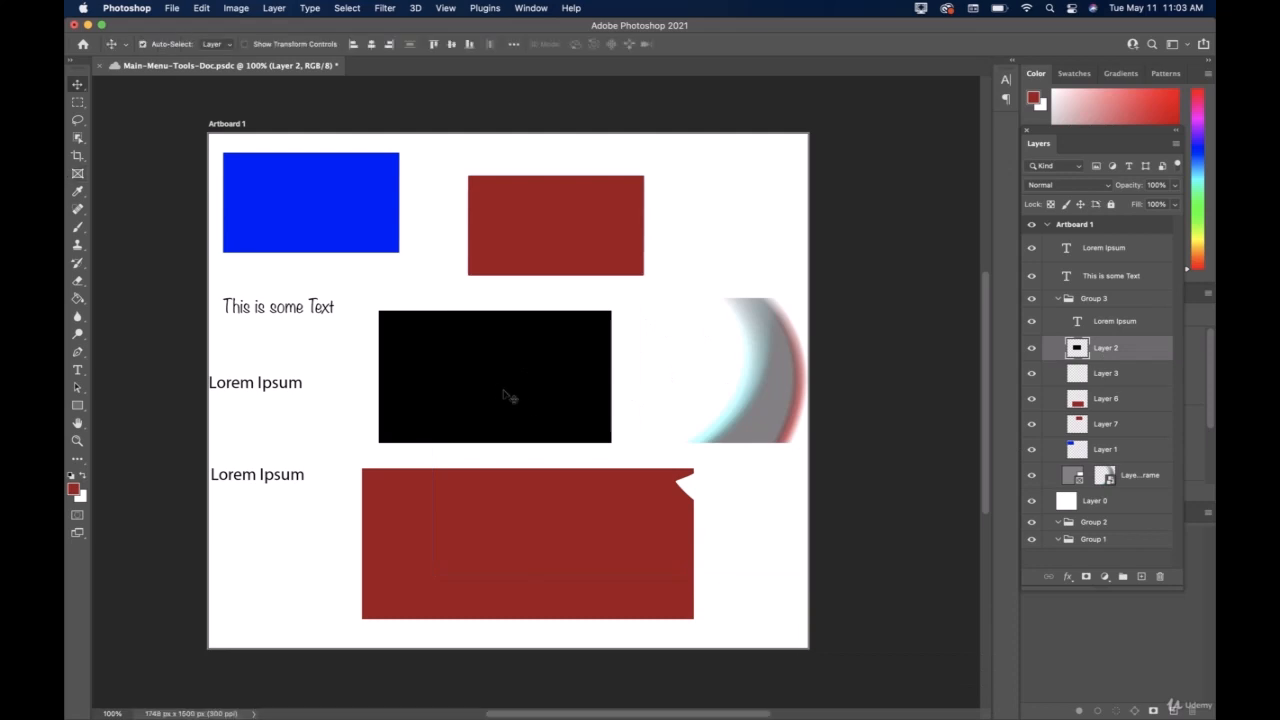
pyautogui.moveTo(506, 394); pyautogui.dragTo(395, 382)
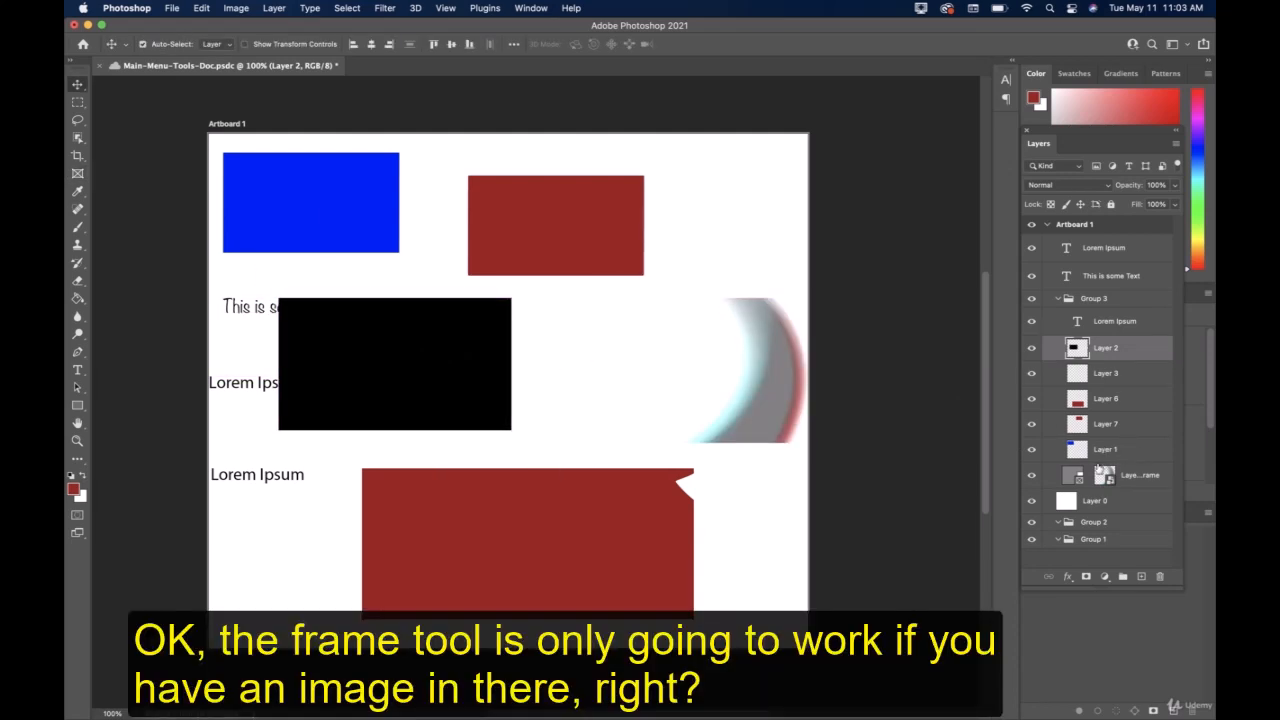
# Open the smart object contents of the Layer 4 frame, close them again, and save the main document.
pyautogui.click(1050, 478)
pyautogui.moveTo(731, 400); pyautogui.dragTo(629, 400)
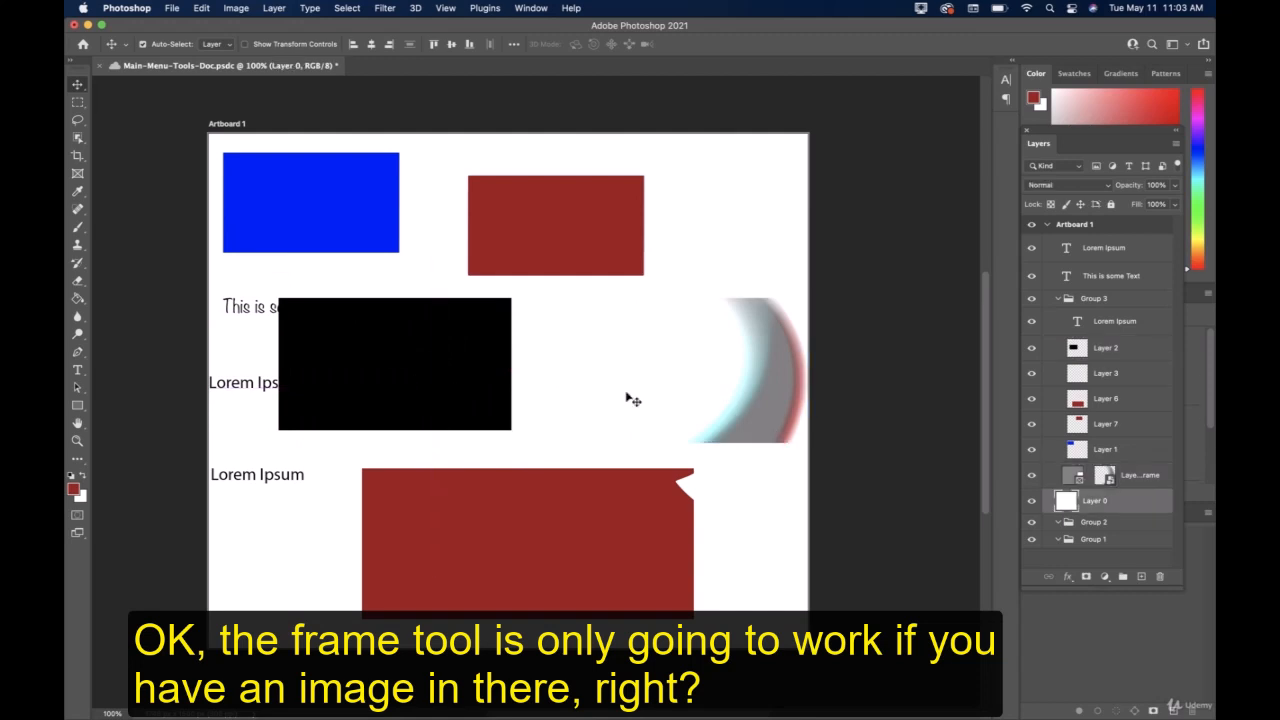
pyautogui.click(1051, 477)
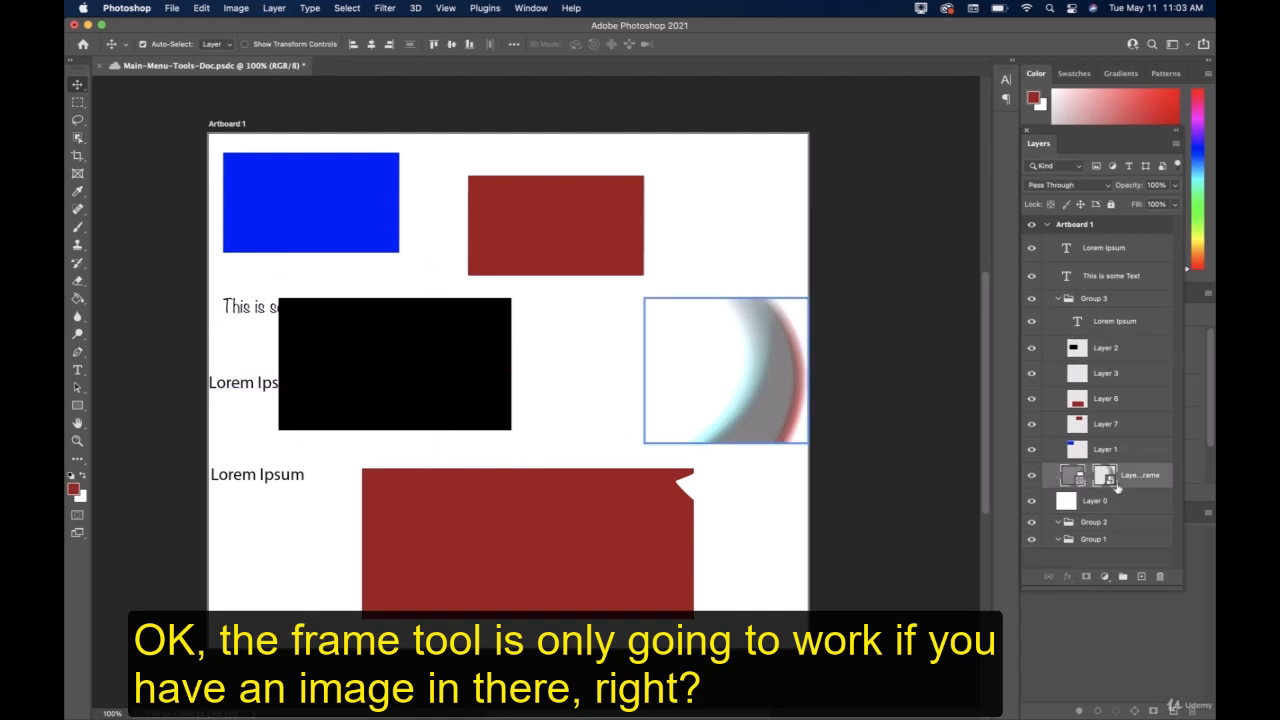
pyautogui.doubleClick(1106, 478)
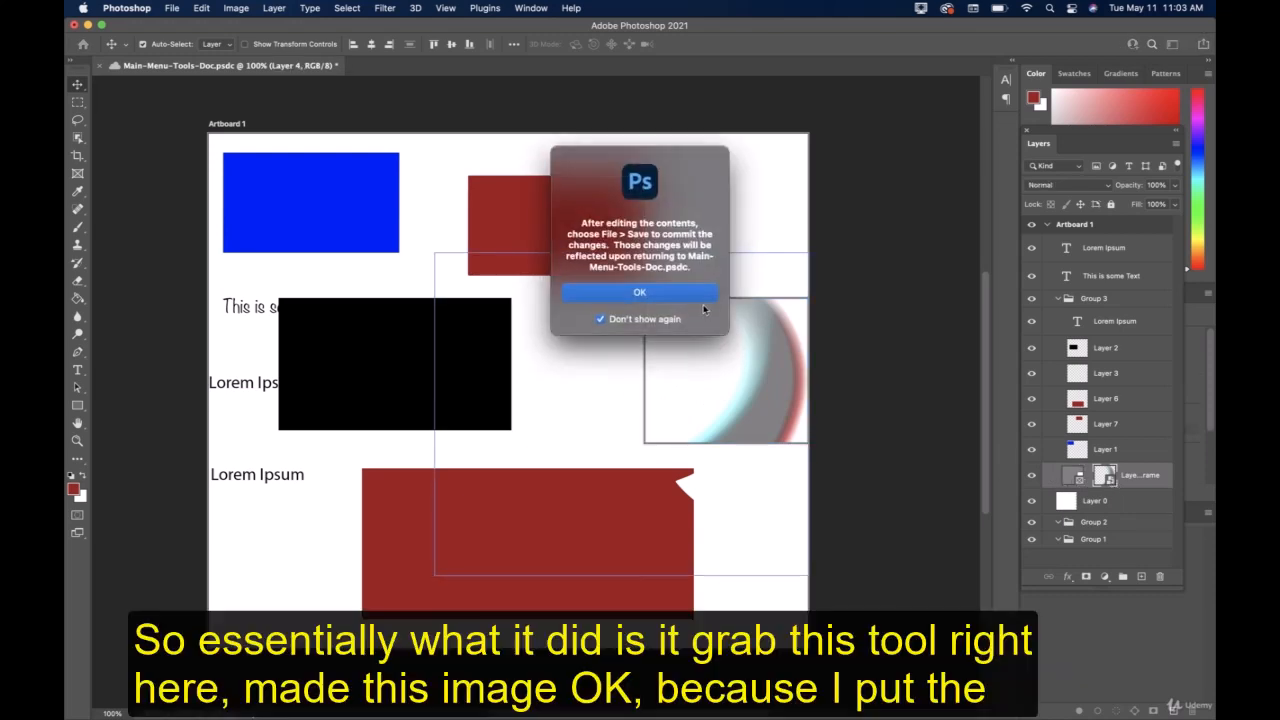
pyautogui.click(700, 294)
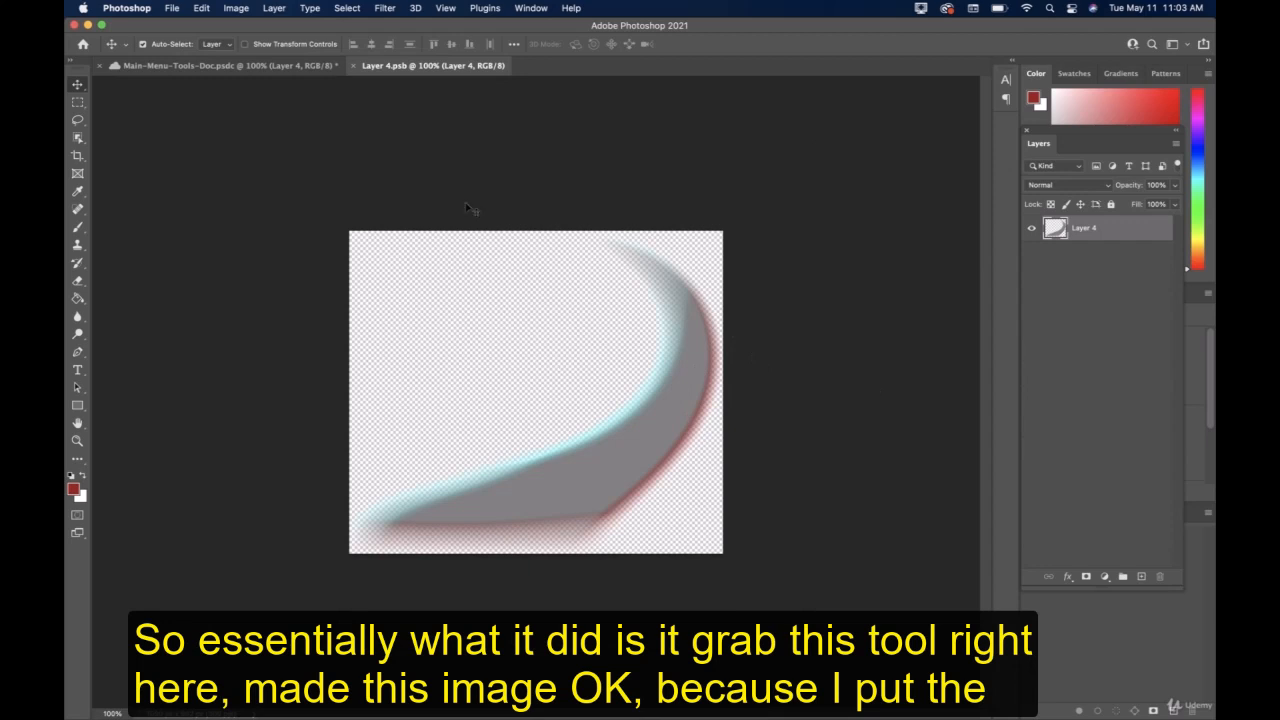
pyautogui.click(353, 65)
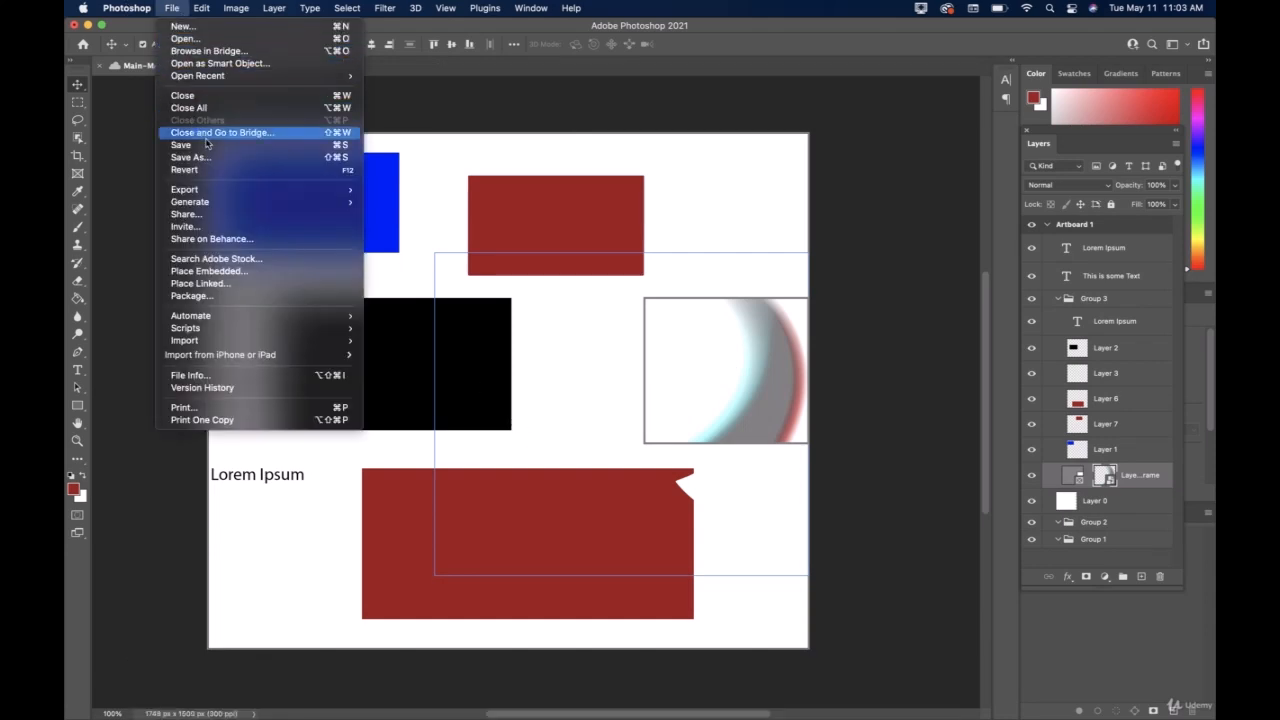
pyautogui.click(181, 144)
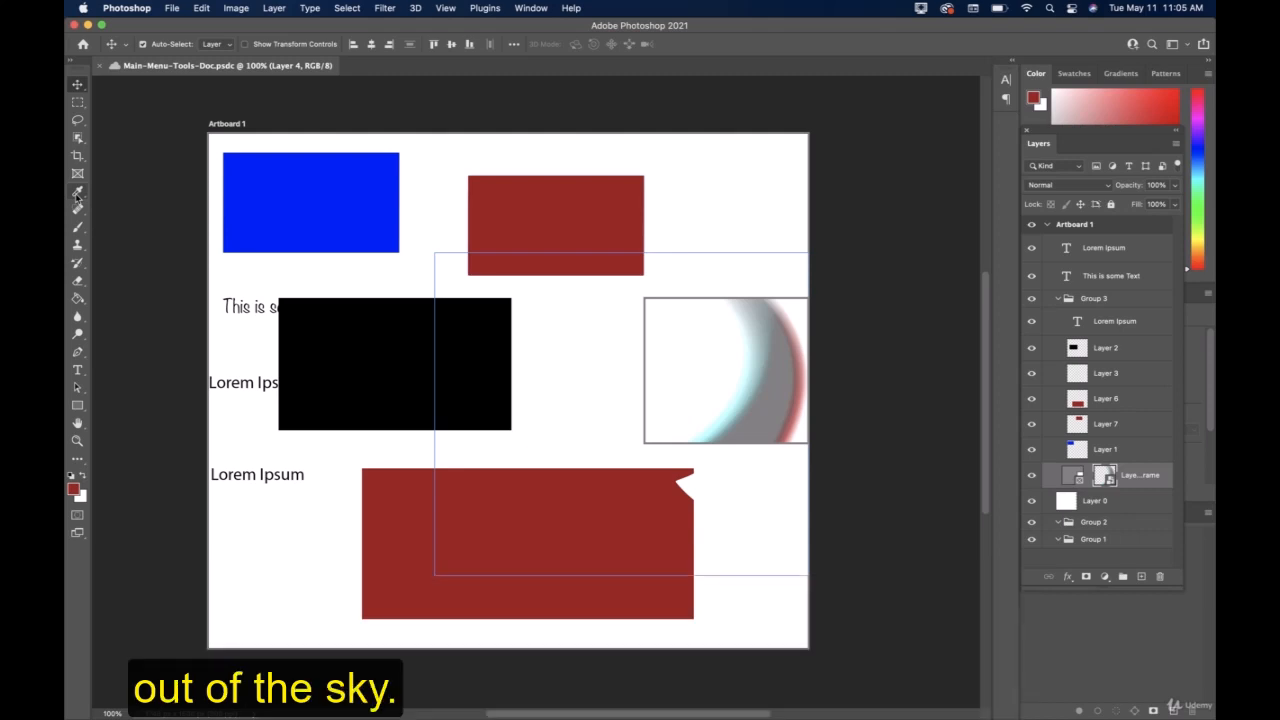
# Examine the foreground color's hex code in the Color Picker without changing the color.
pyautogui.click(78, 193)
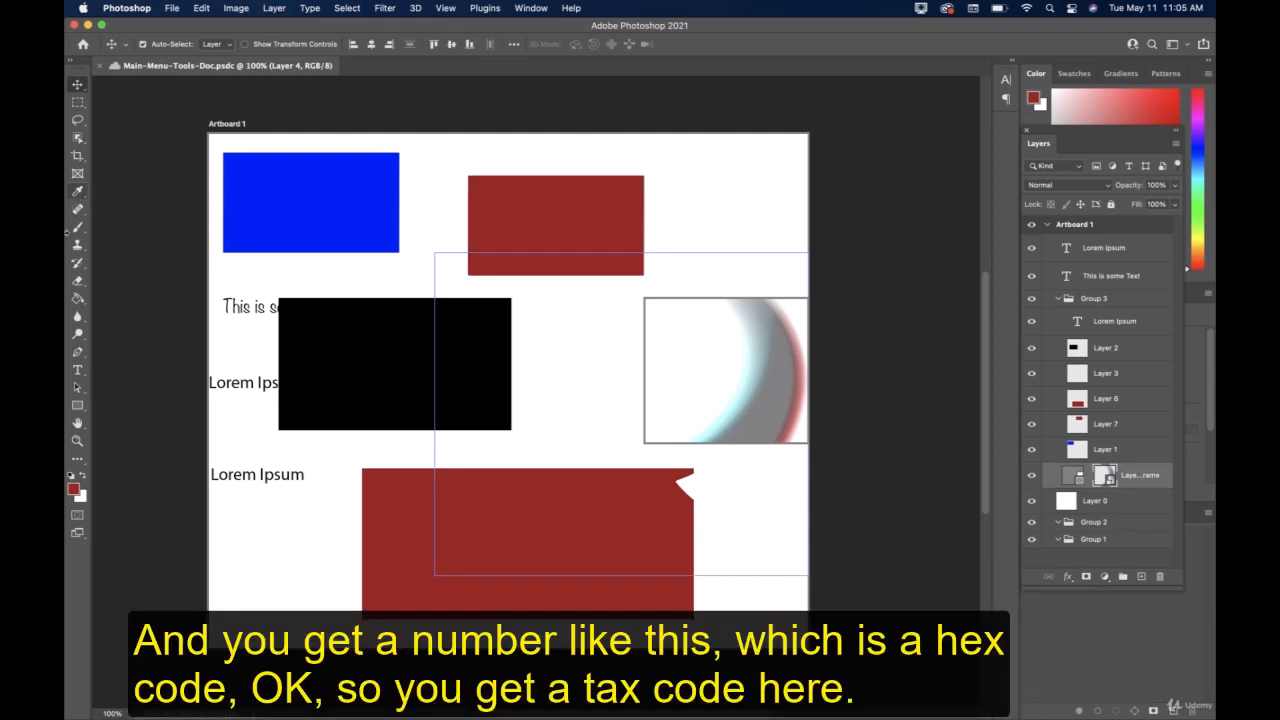
pyautogui.click(74, 489)
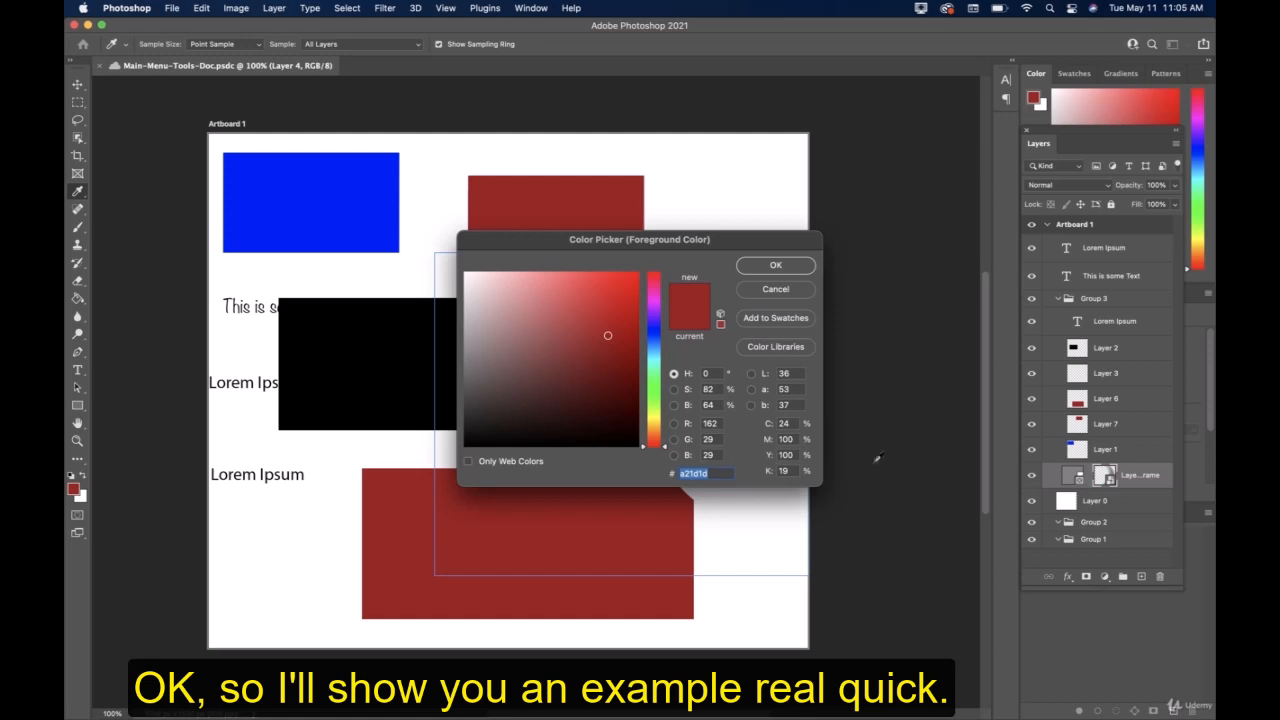
pyautogui.click(776, 266)
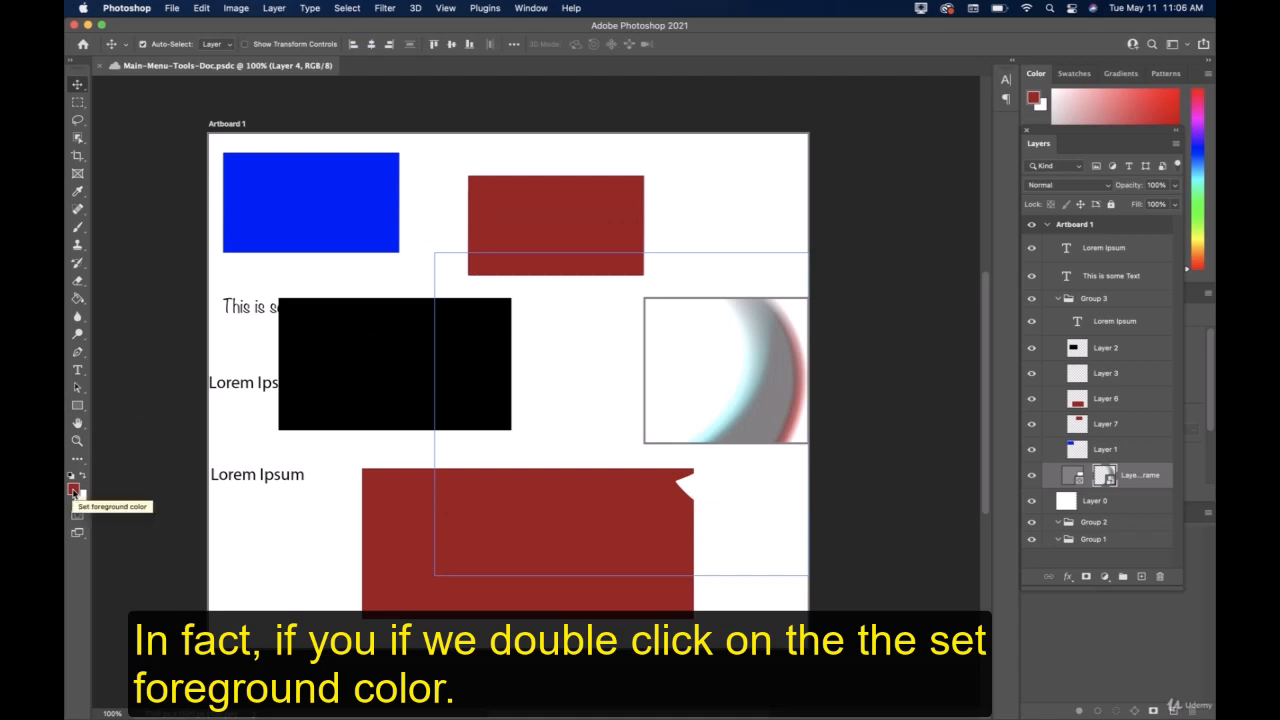
pyautogui.doubleClick(73, 490)
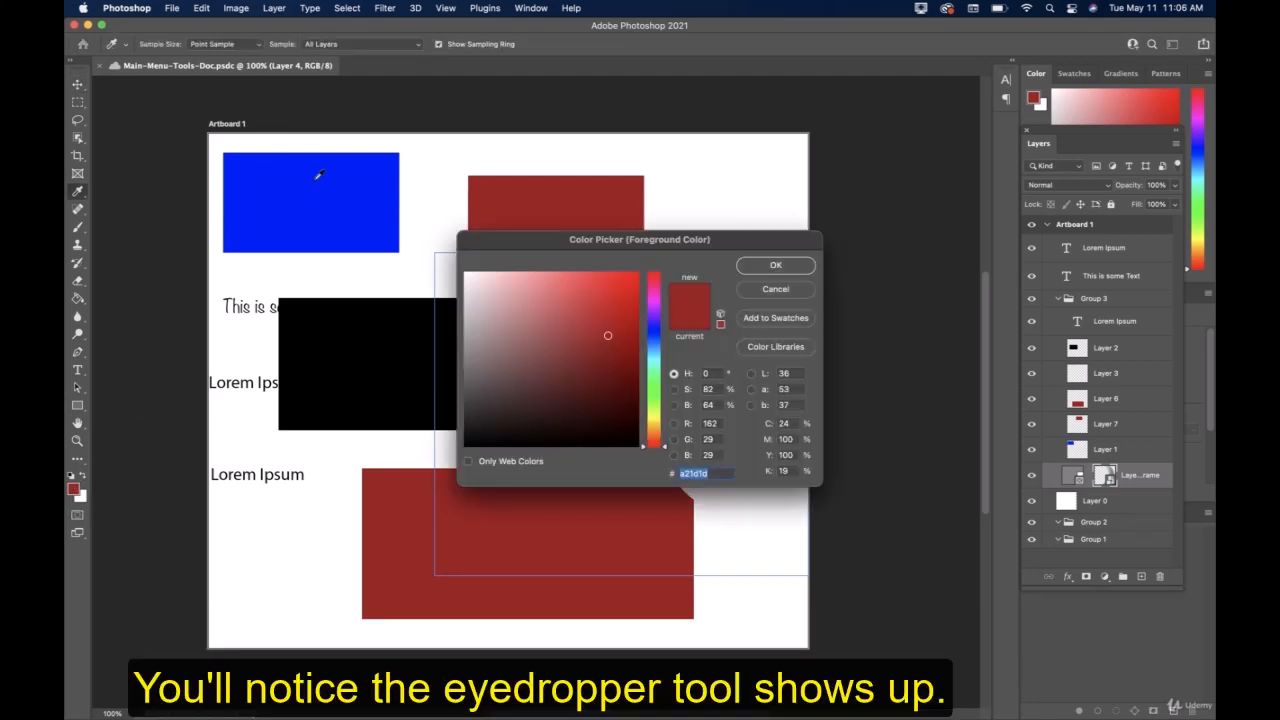
pyautogui.click(797, 293)
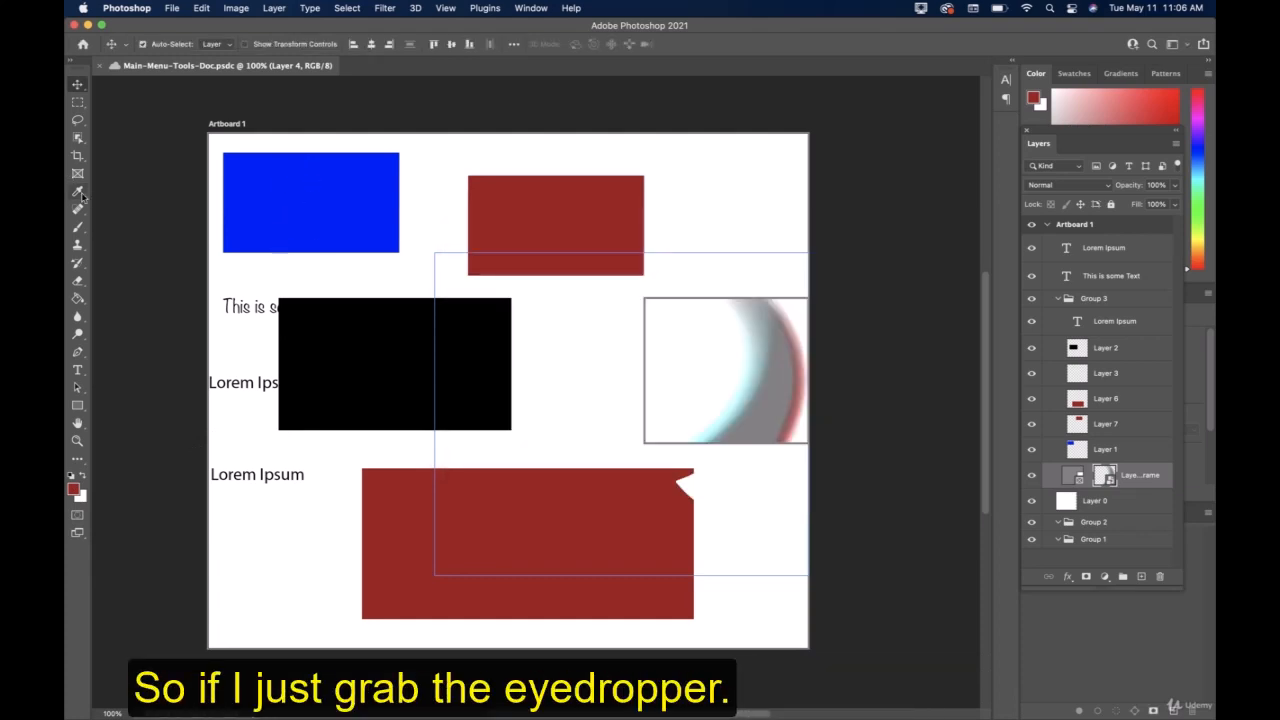
# Sample the shapes' colors with the Eyedropper, ending on the curve's light cyan edge, and check the sampled color's hex code.
pyautogui.click(78, 191)
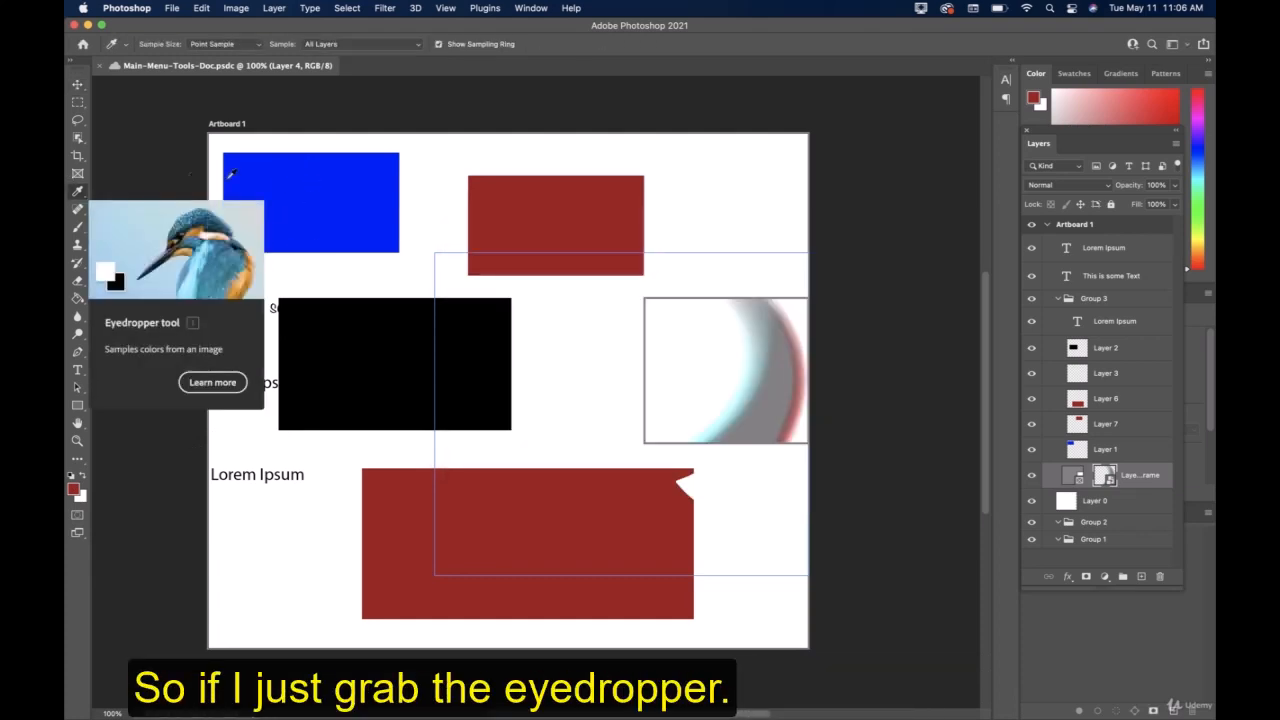
pyautogui.click(321, 171)
pyautogui.click(576, 192)
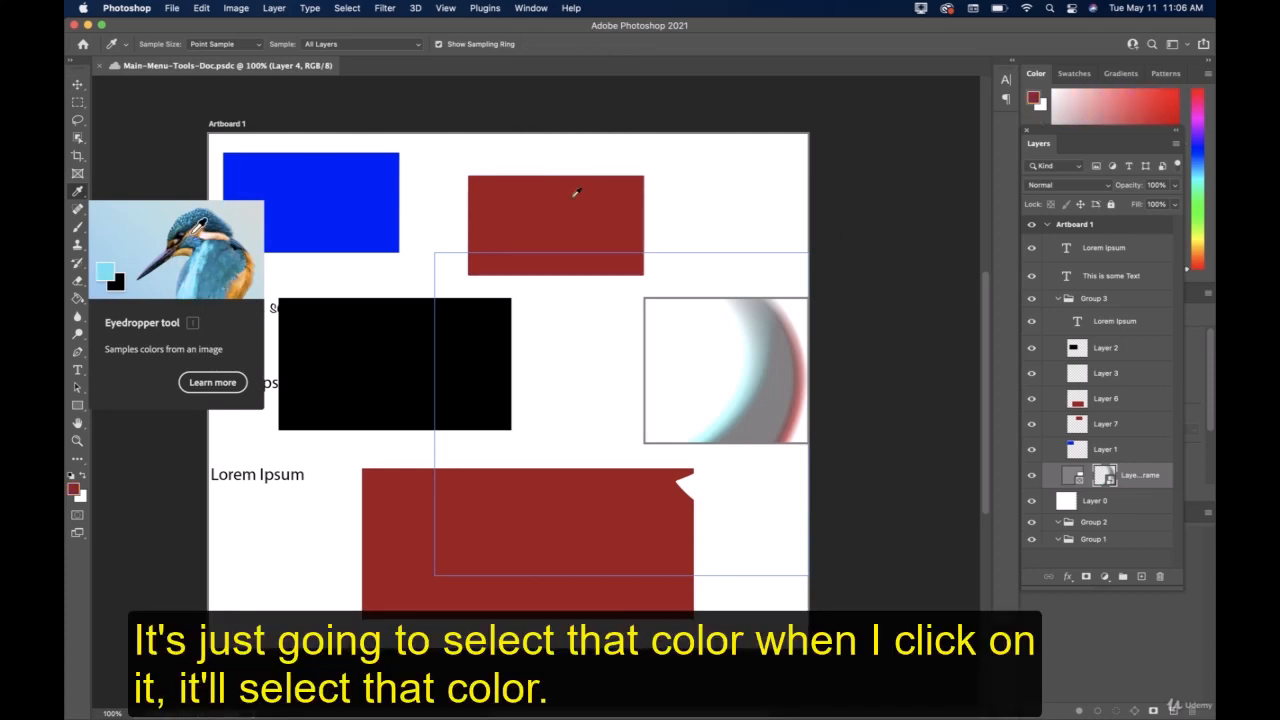
pyautogui.click(388, 321)
pyautogui.click(411, 507)
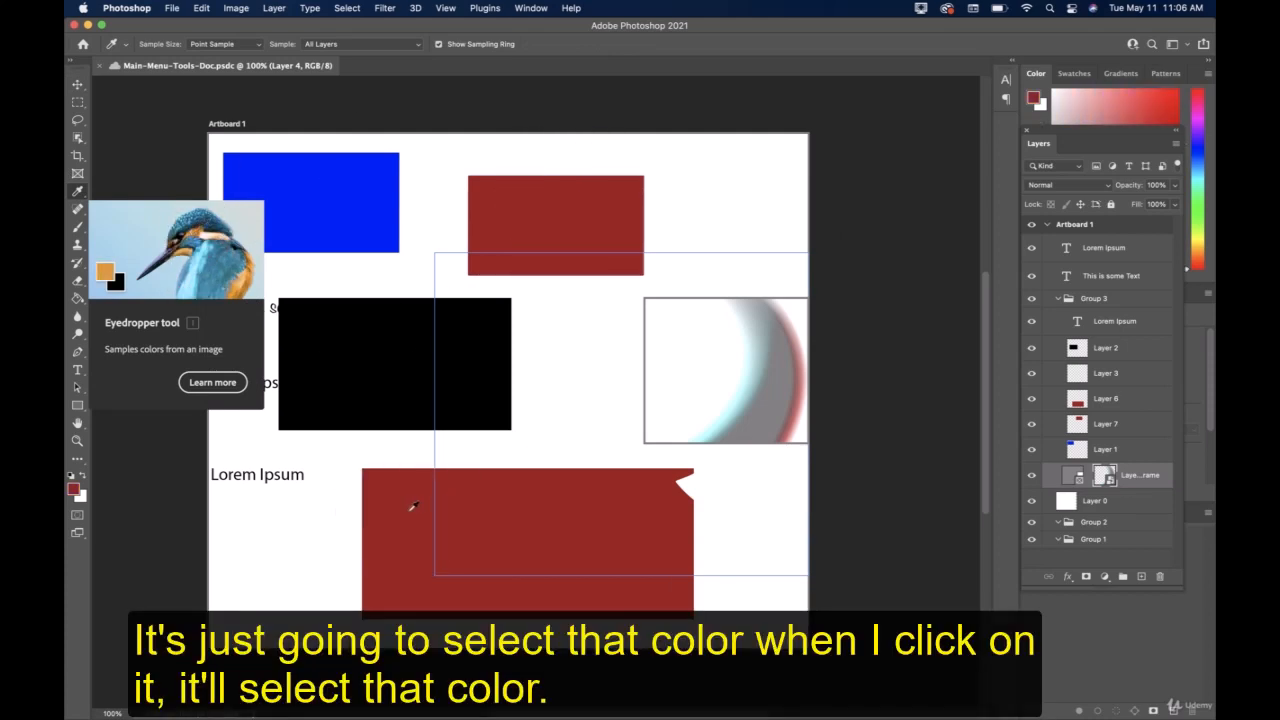
pyautogui.click(566, 409)
pyautogui.click(748, 385)
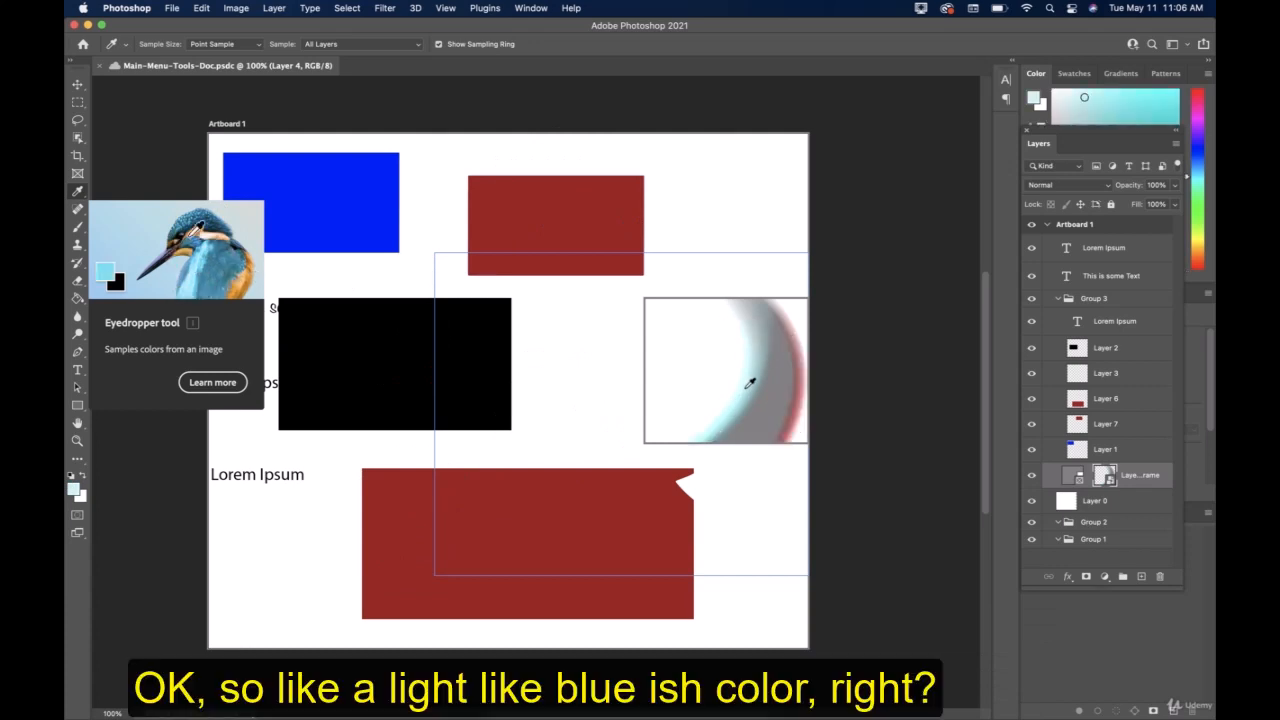
pyautogui.click(74, 488)
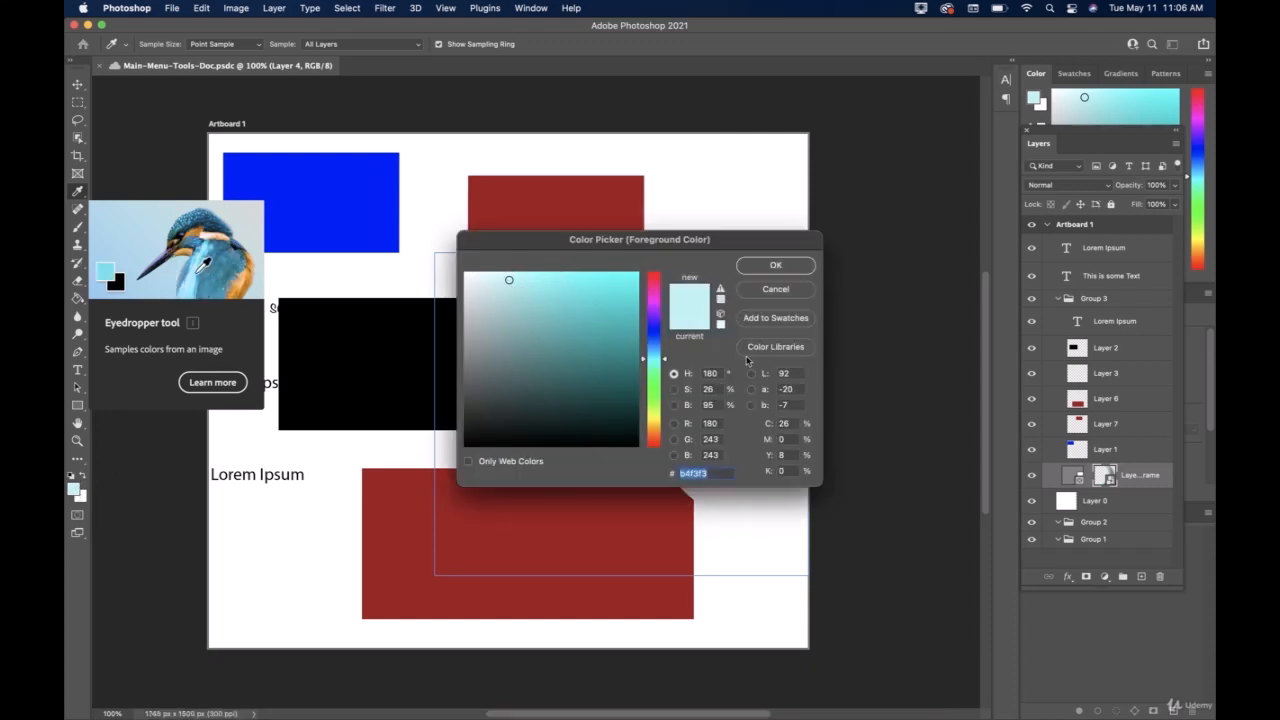
pyautogui.click(776, 265)
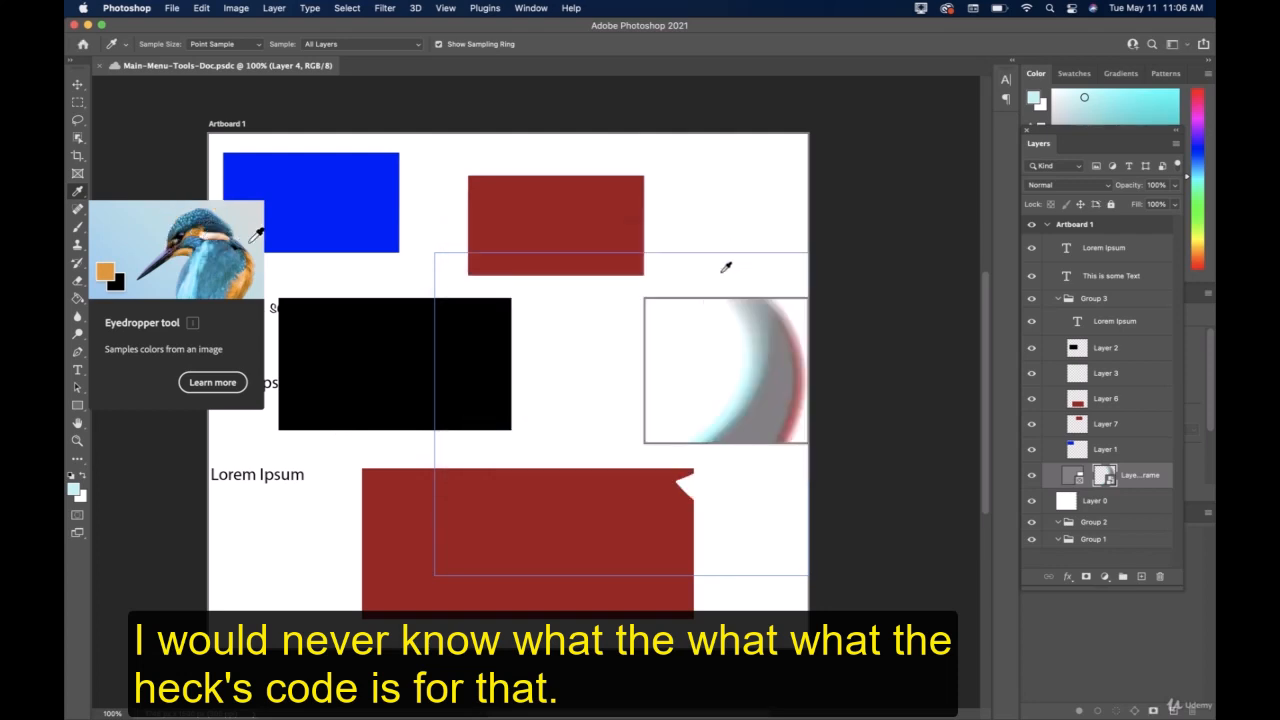
# Sample several gray shades from inside the framed curve as the foreground color.
pyautogui.click(759, 365)
pyautogui.click(770, 360)
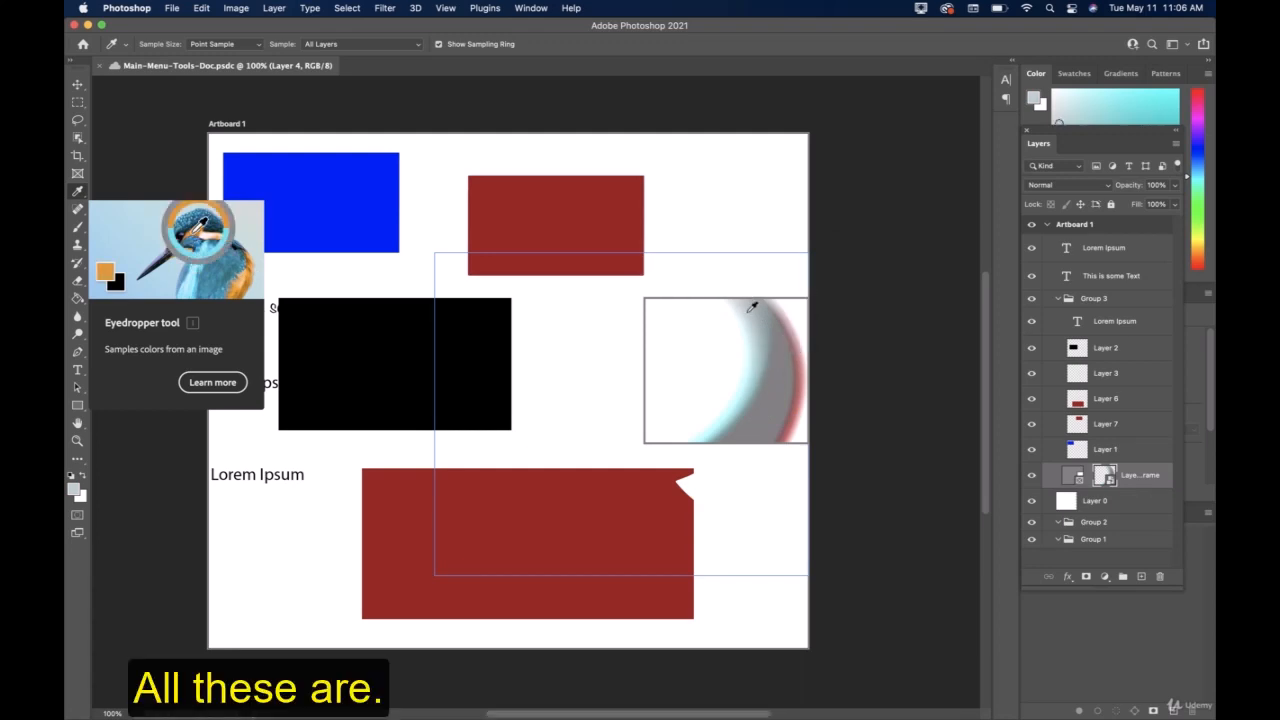
pyautogui.click(771, 418)
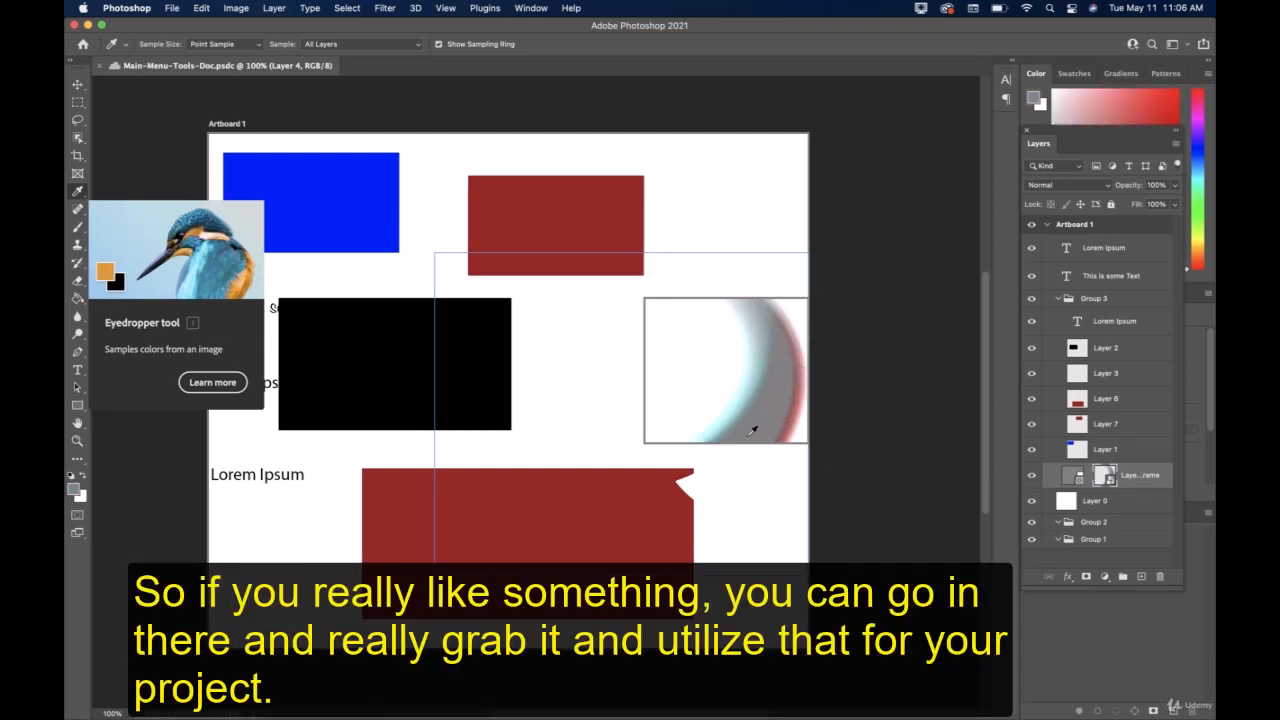
pyautogui.click(762, 427)
pyautogui.click(786, 423)
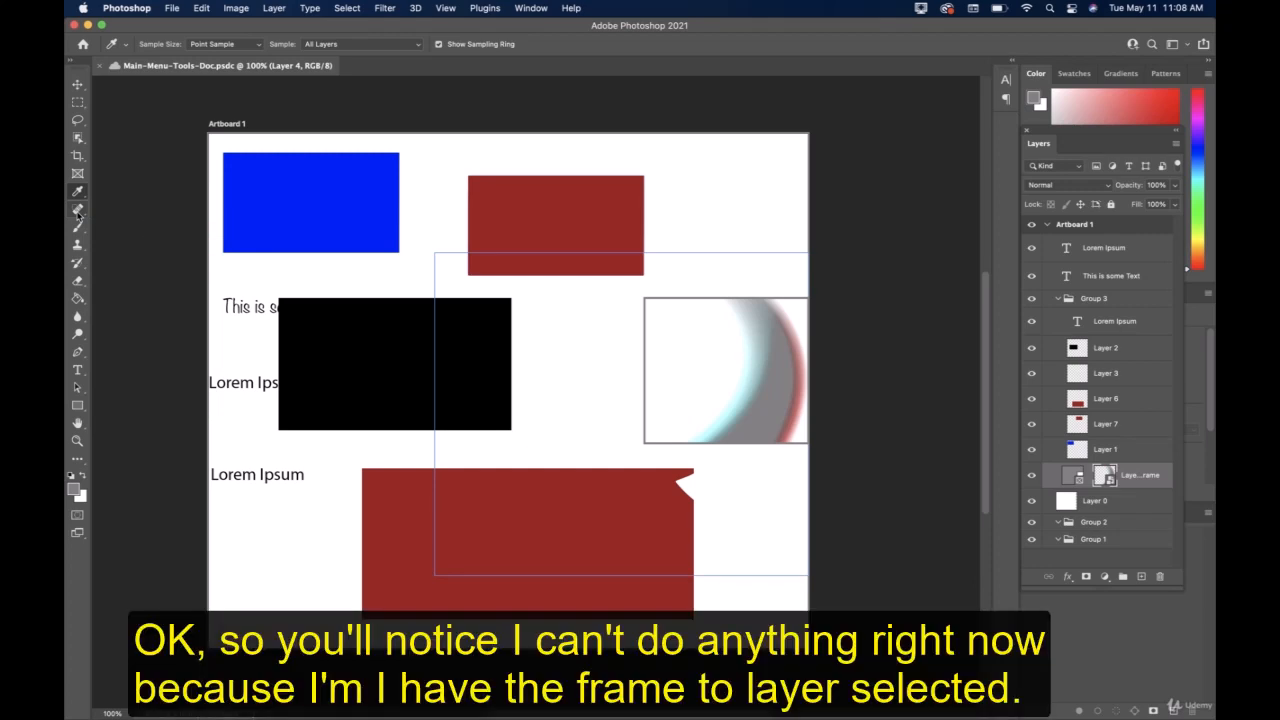
# Paint a short Spot Healing Brush stroke inside the blue rectangle on Layer 1.
pyautogui.click(78, 210)
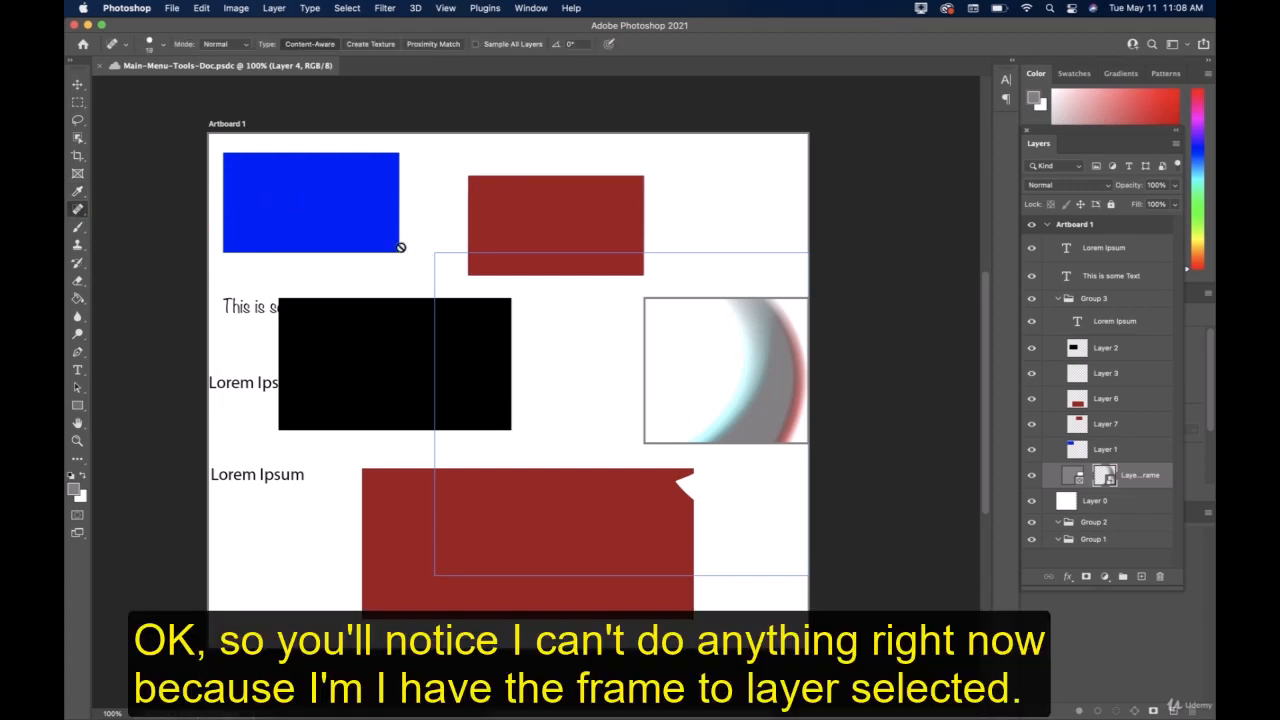
pyautogui.click(1108, 450)
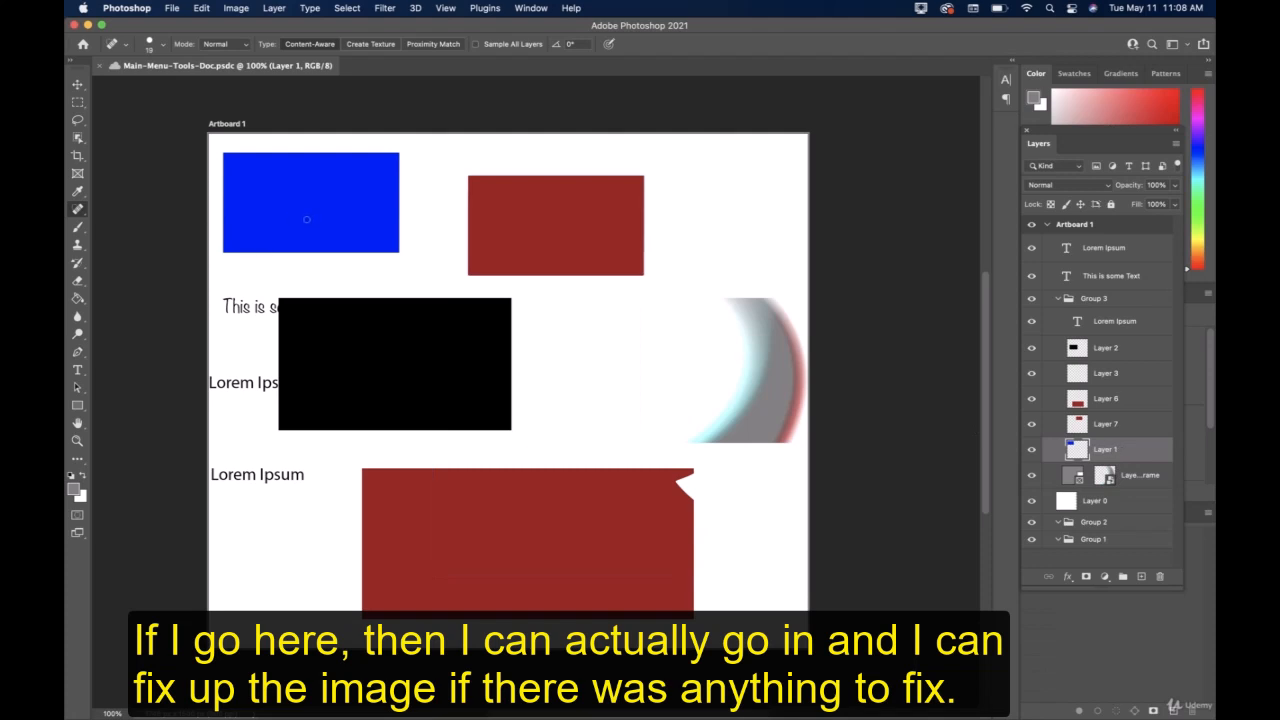
pyautogui.moveTo(306, 219)
pyautogui.mouseDown()
pyautogui.moveTo(340, 220)
pyautogui.moveTo(327, 216)
pyautogui.moveTo(350, 192)
pyautogui.moveTo(320, 207)
pyautogui.mouseUp()
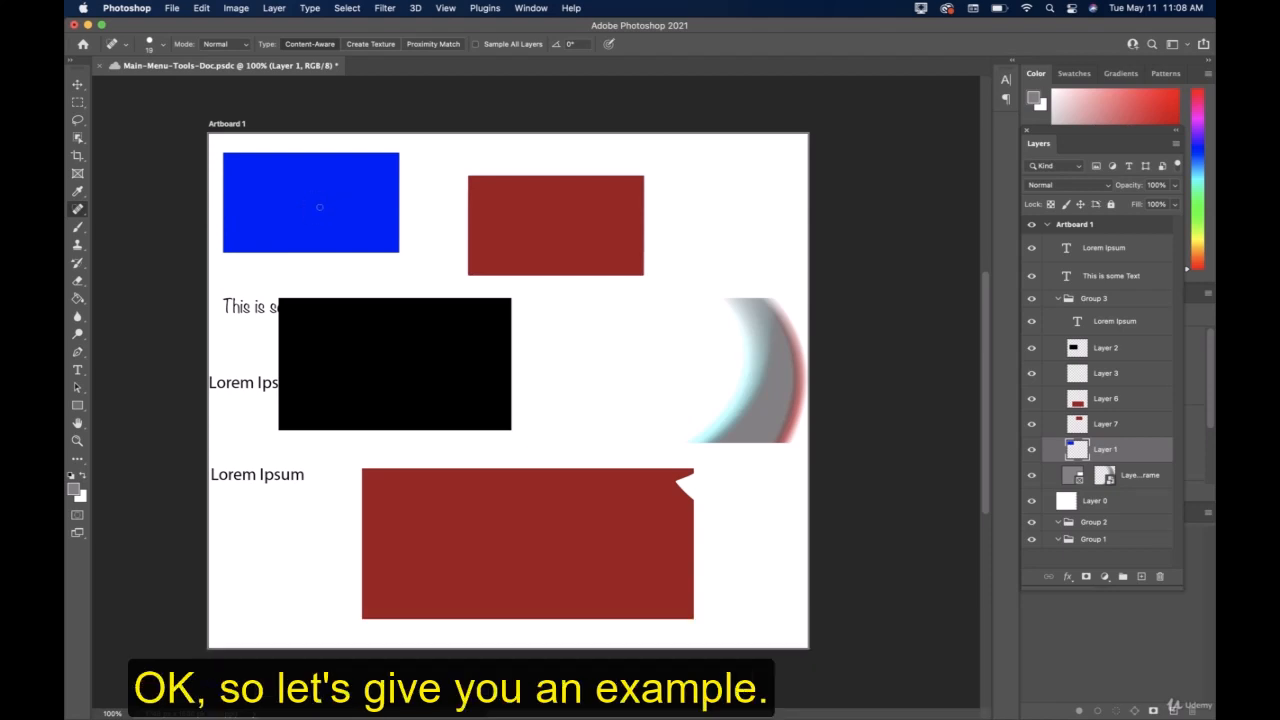
# Activate the Brush tool, reset the foreground and background colors to default, and swap them so white is the foreground.
pyautogui.click(79, 229)
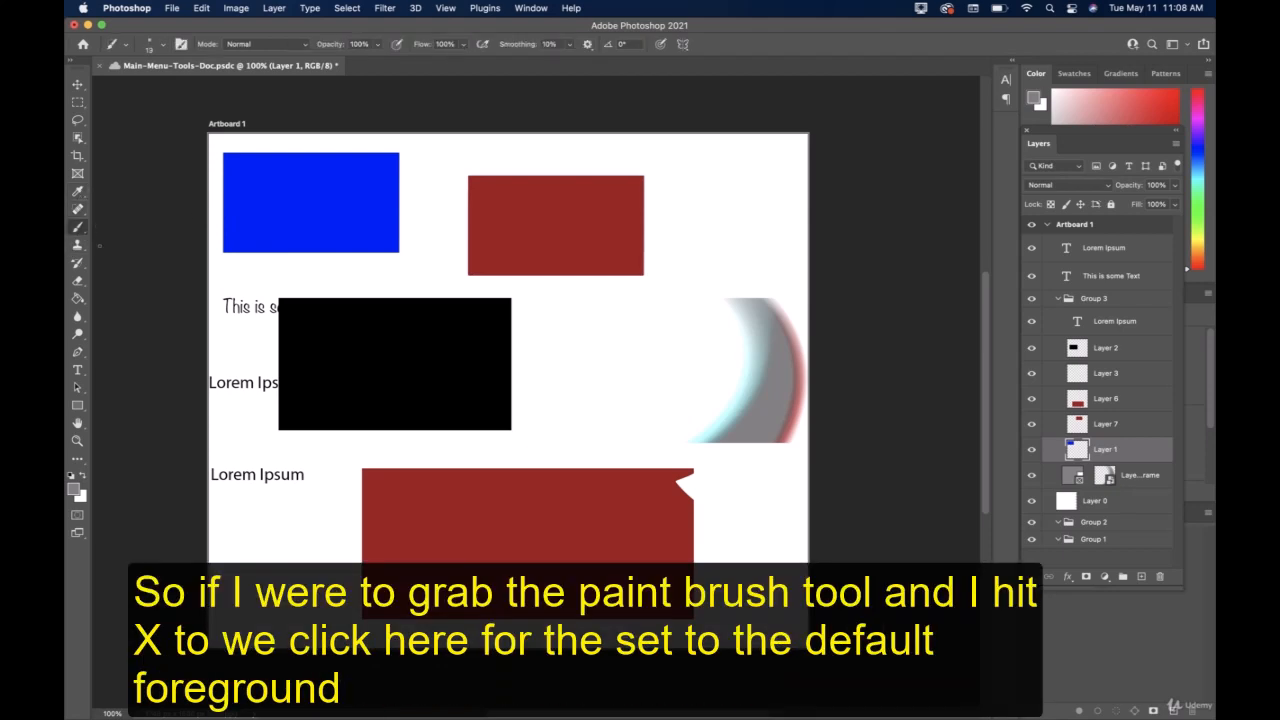
pyautogui.press('x')
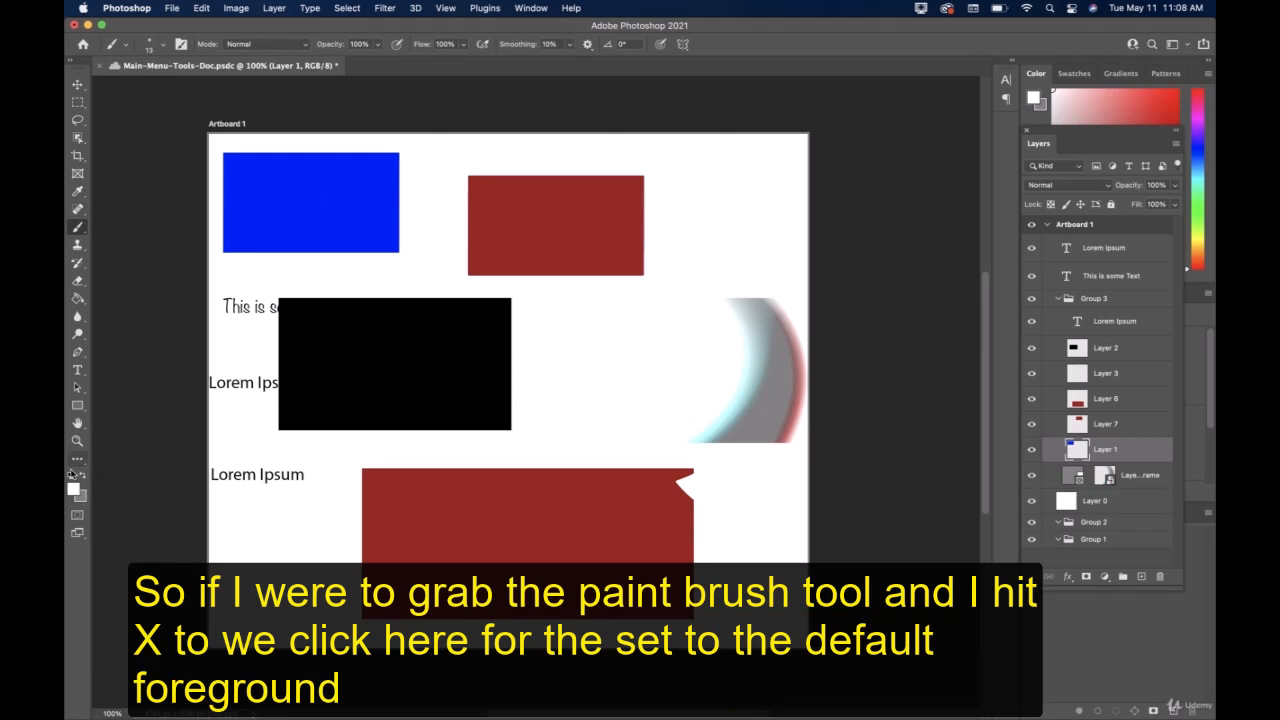
pyautogui.click(71, 475)
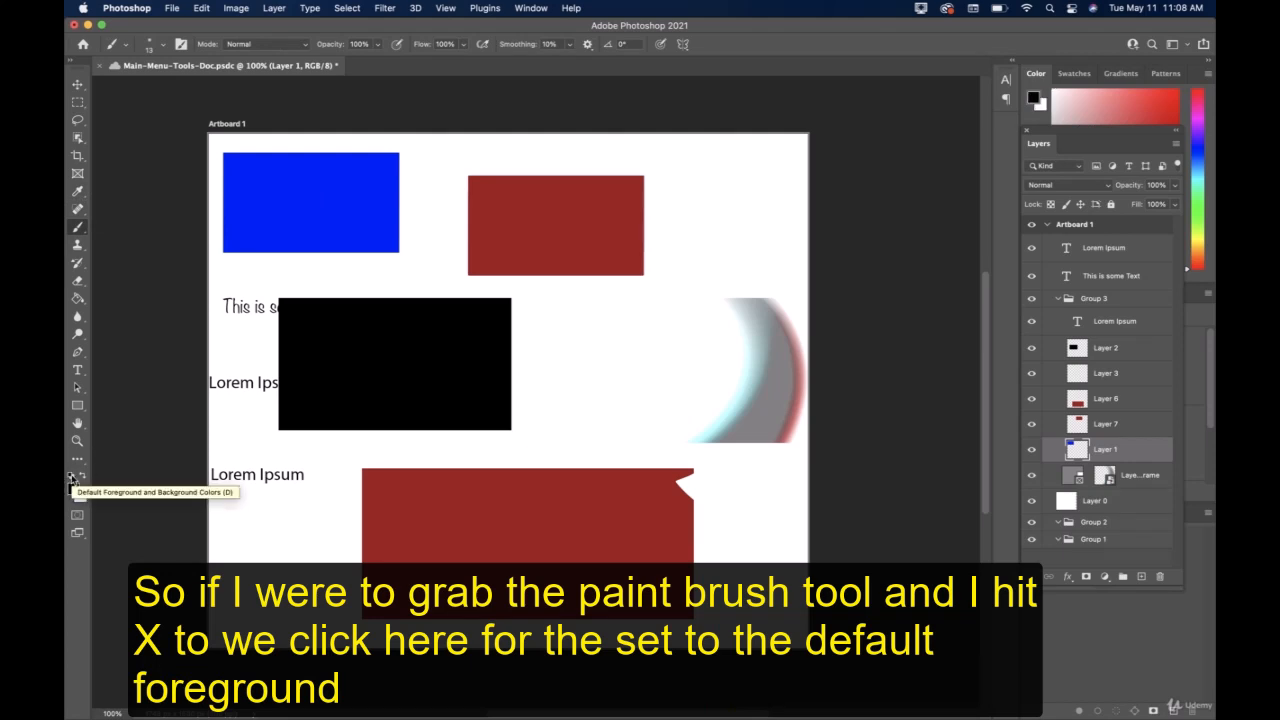
pyautogui.press('x')
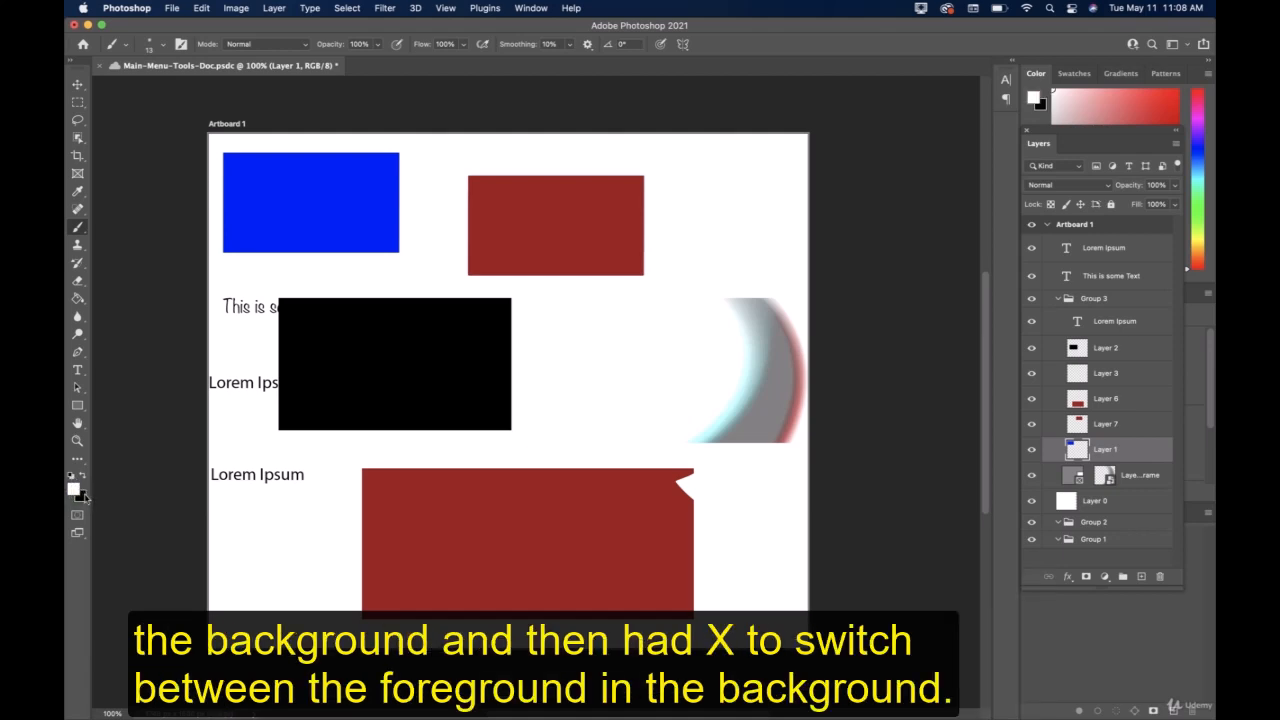
# Toggle the foreground and background colors, ending on white, paint a short squiggle inside the blue rectangle, and save the document.
pyautogui.press('x')
pyautogui.press('x')
pyautogui.press('x')
pyautogui.press('x')
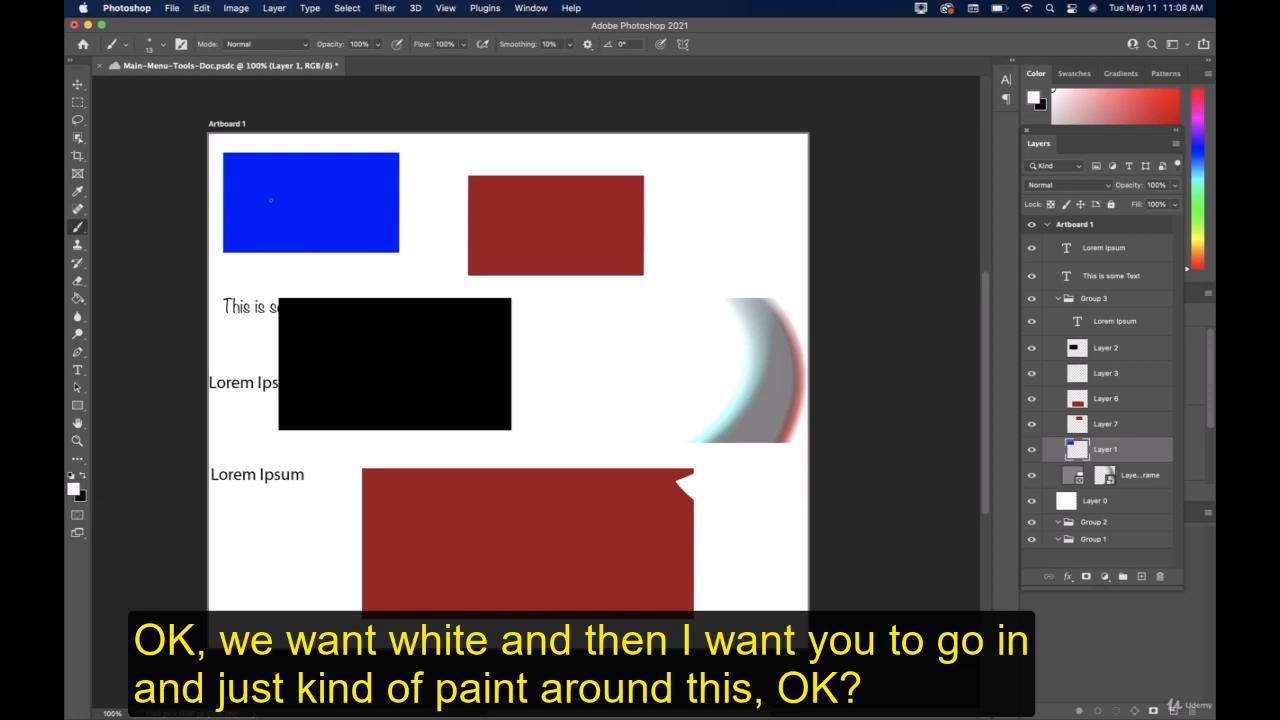
pyautogui.moveTo(319, 181); pyautogui.dragTo(343, 205)
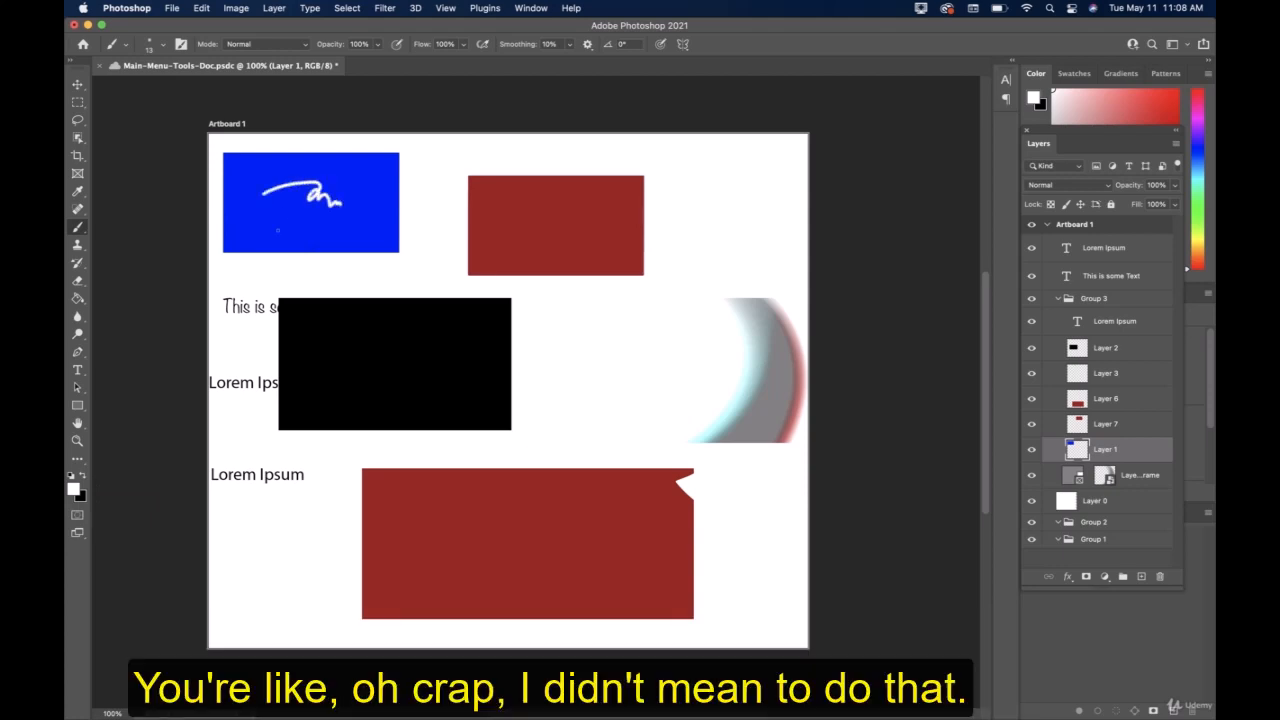
pyautogui.press('super+s')
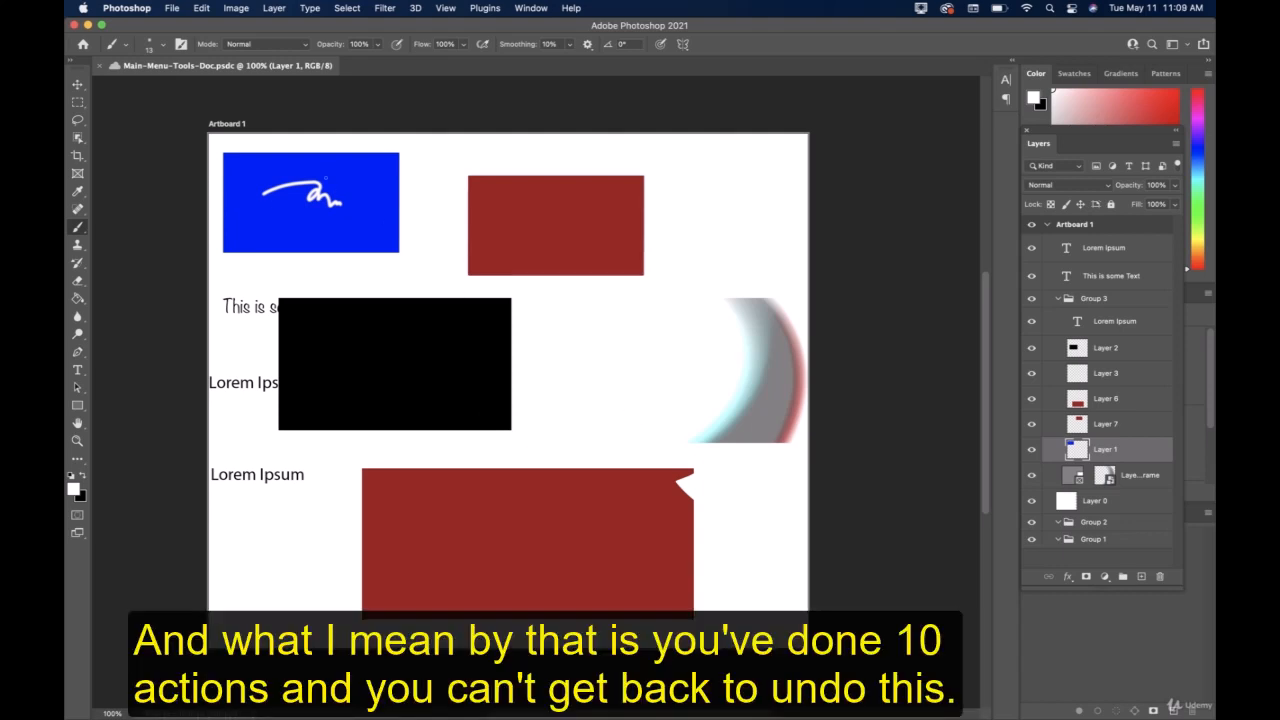
# Remove the white squiggle from the blue rectangle with Content-Aware Spot Healing Brush strokes along its whole length.
pyautogui.click(78, 210)
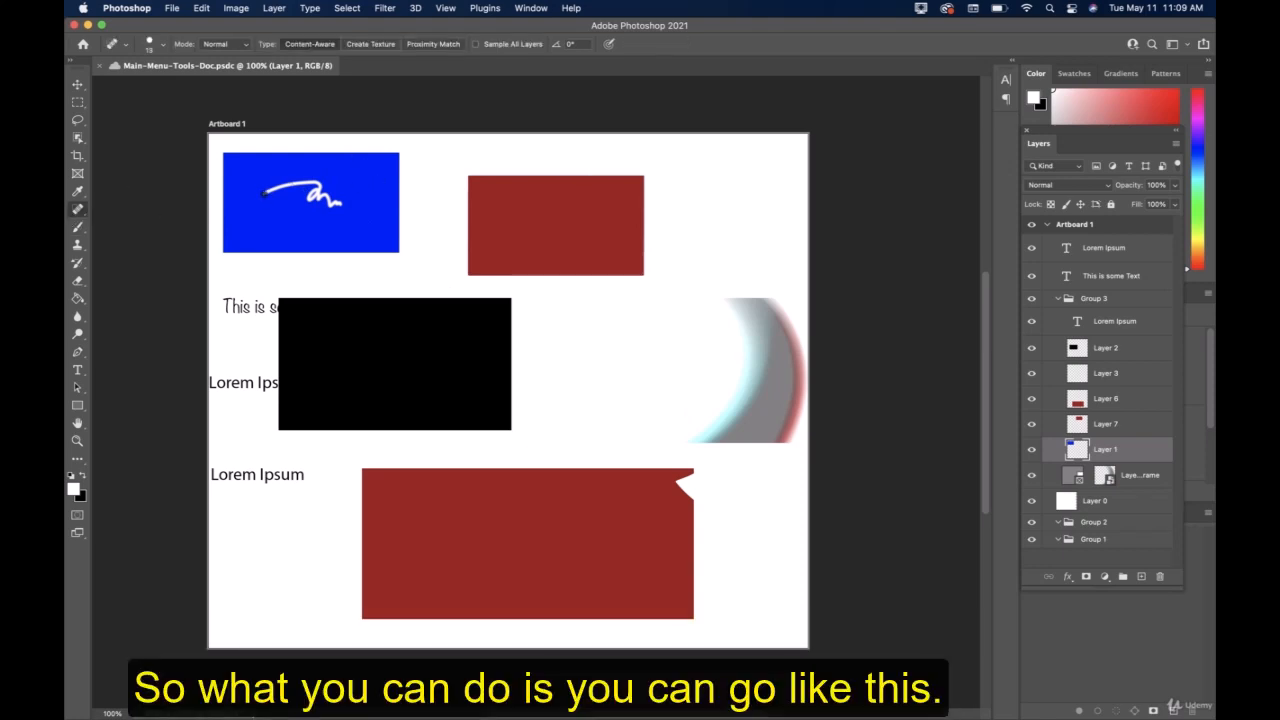
pyautogui.moveTo(264, 193); pyautogui.dragTo(278, 190)
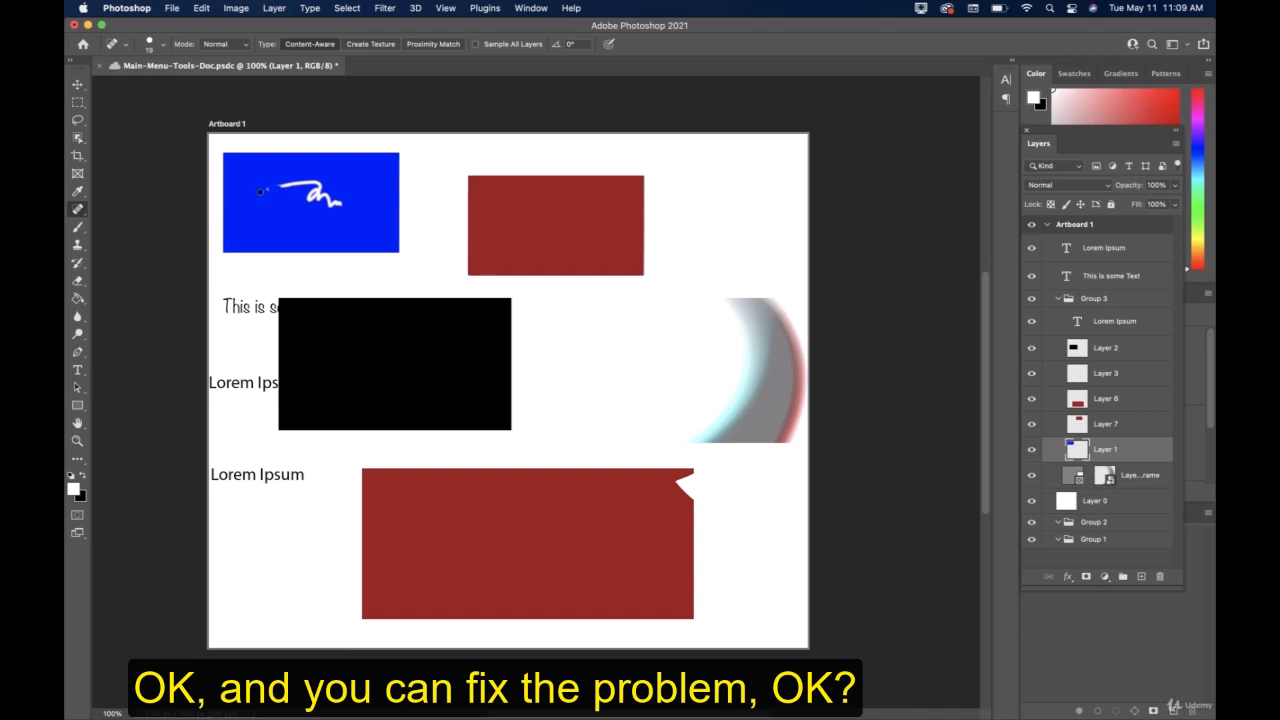
pyautogui.moveTo(259, 191); pyautogui.dragTo(295, 190)
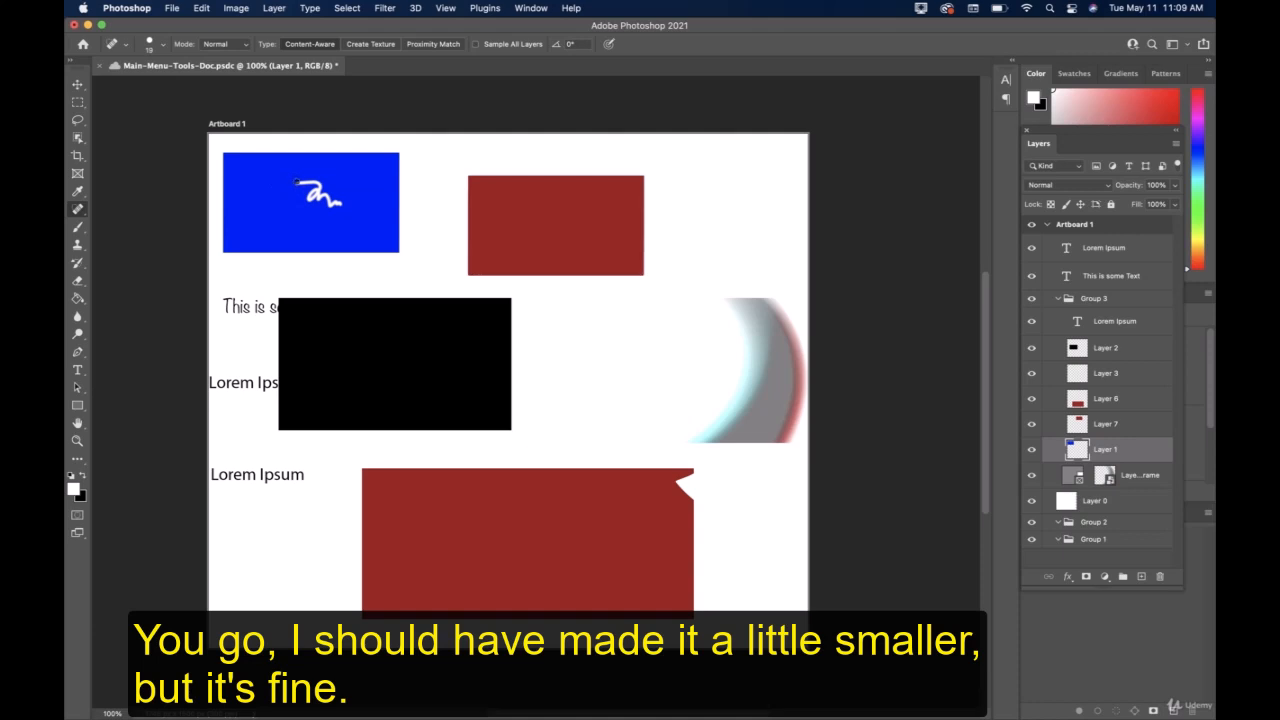
pyautogui.moveTo(300, 182); pyautogui.dragTo(338, 201)
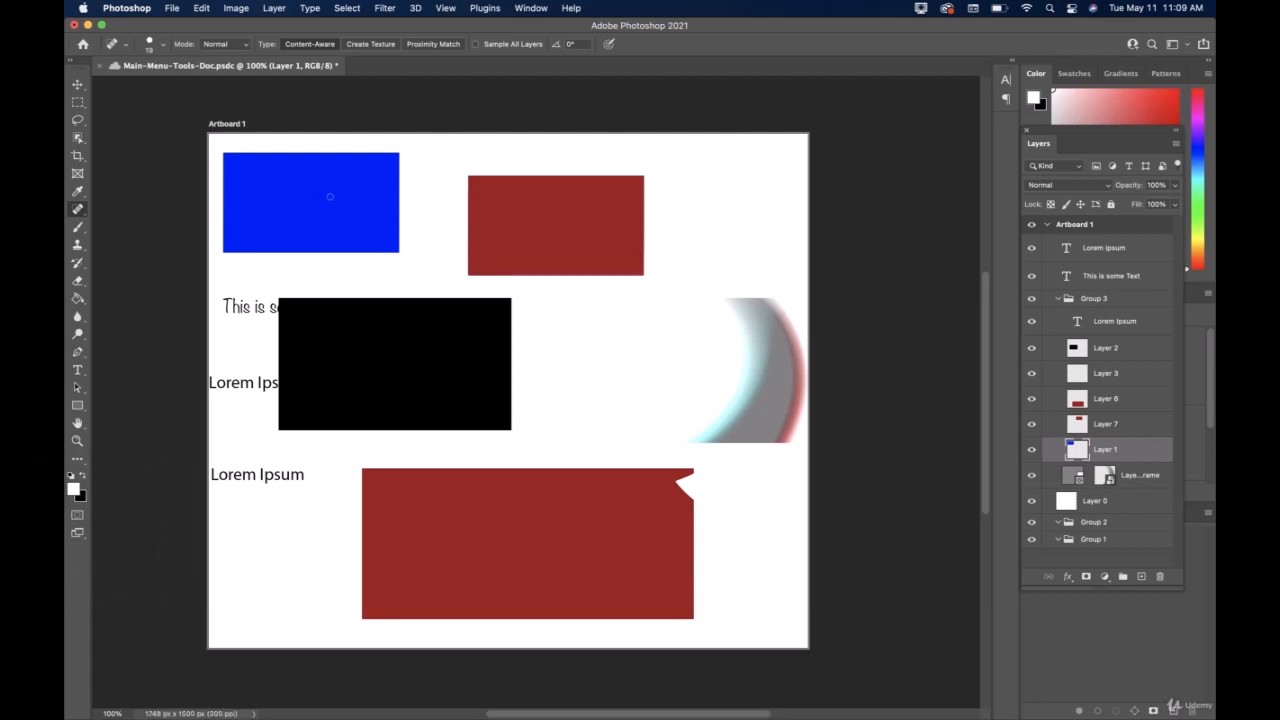
# Inspect the healed area of the blue rectangle at 400% zoom for leftover marks and save the document.
pyautogui.press('z')
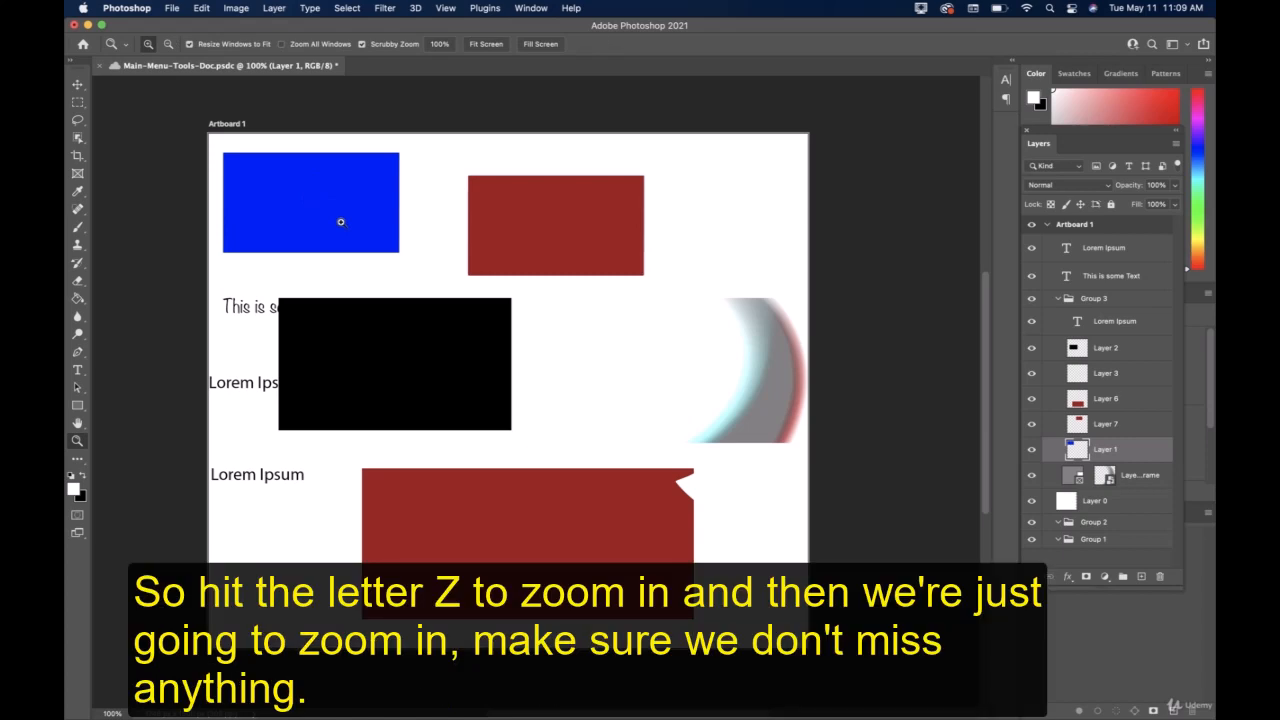
pyautogui.click(340, 221)
pyautogui.click(330, 208)
pyautogui.click(294, 170)
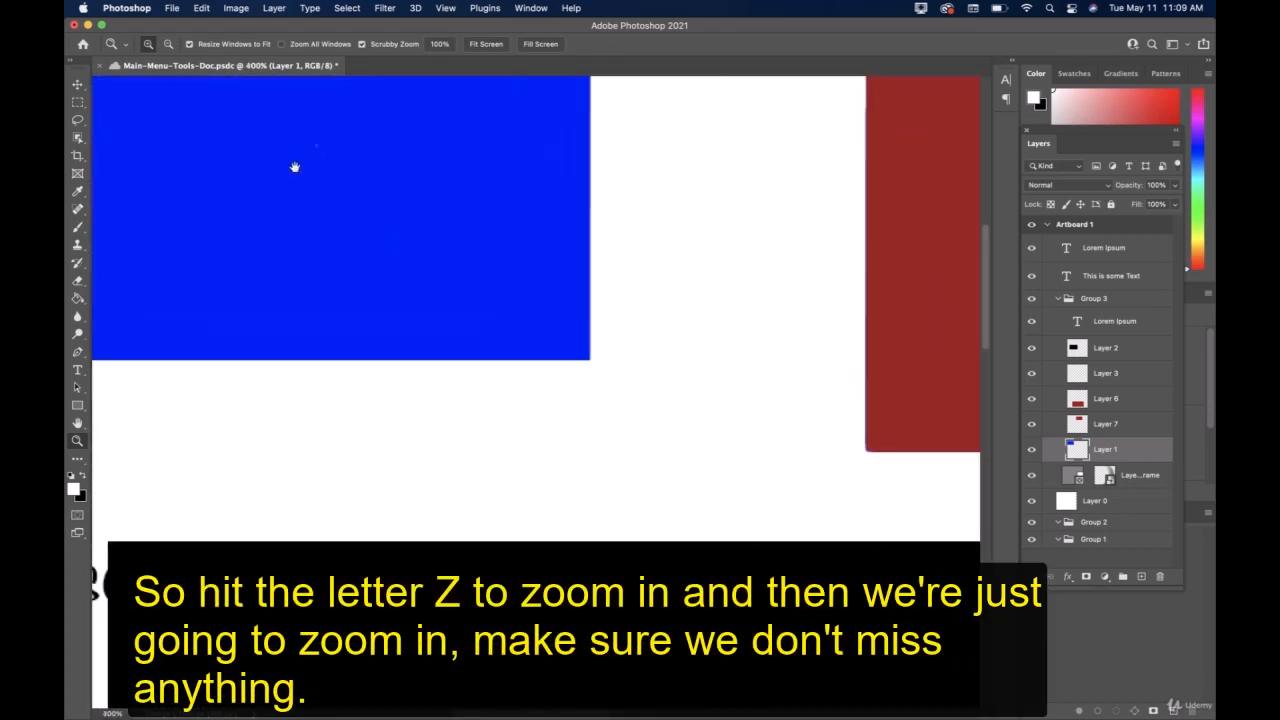
pyautogui.moveTo(297, 177); pyautogui.dragTo(566, 294)
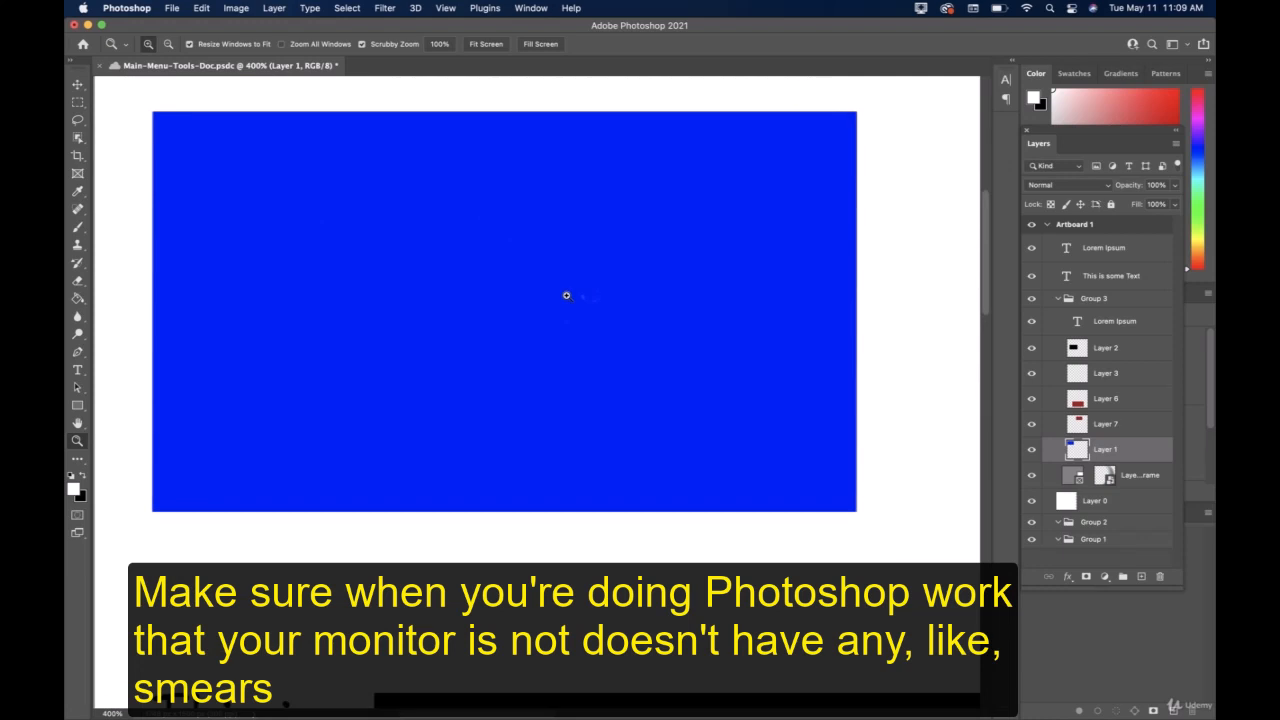
pyautogui.press('super+s')
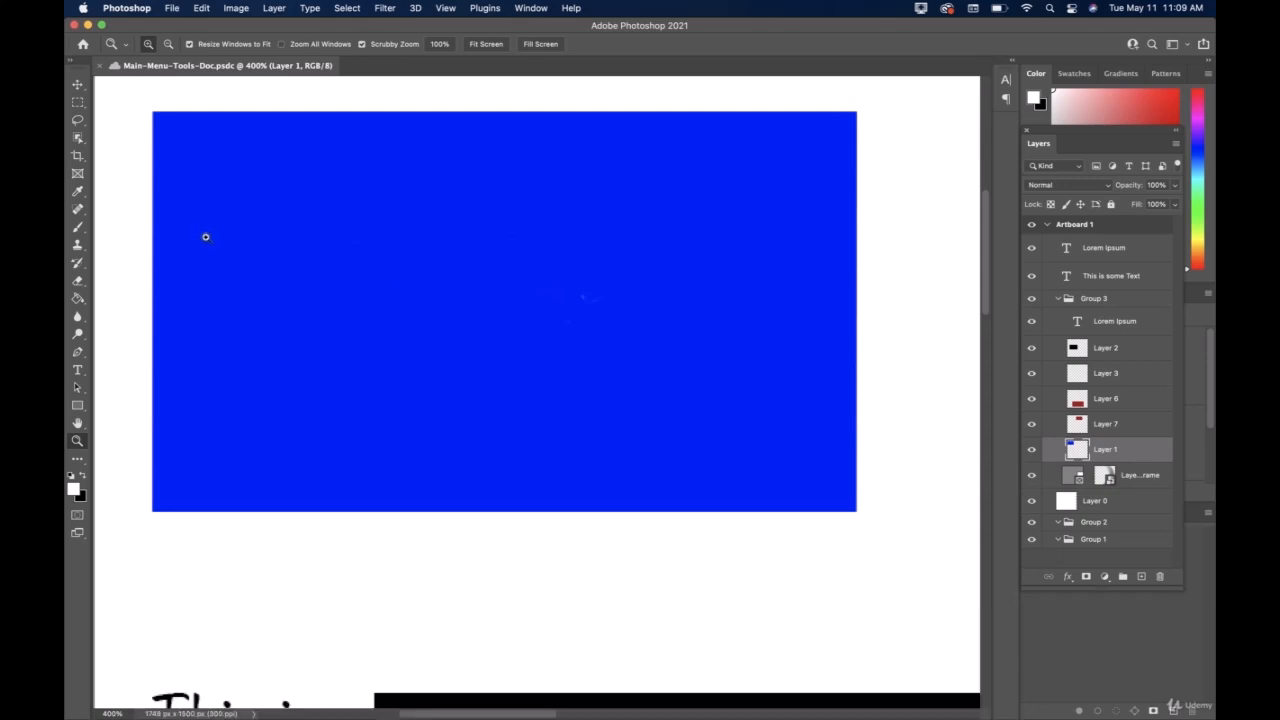
# Handwrite the word "Brush" in white across the upper part of the blue rectangle with the Brush tool.
pyautogui.press('j')
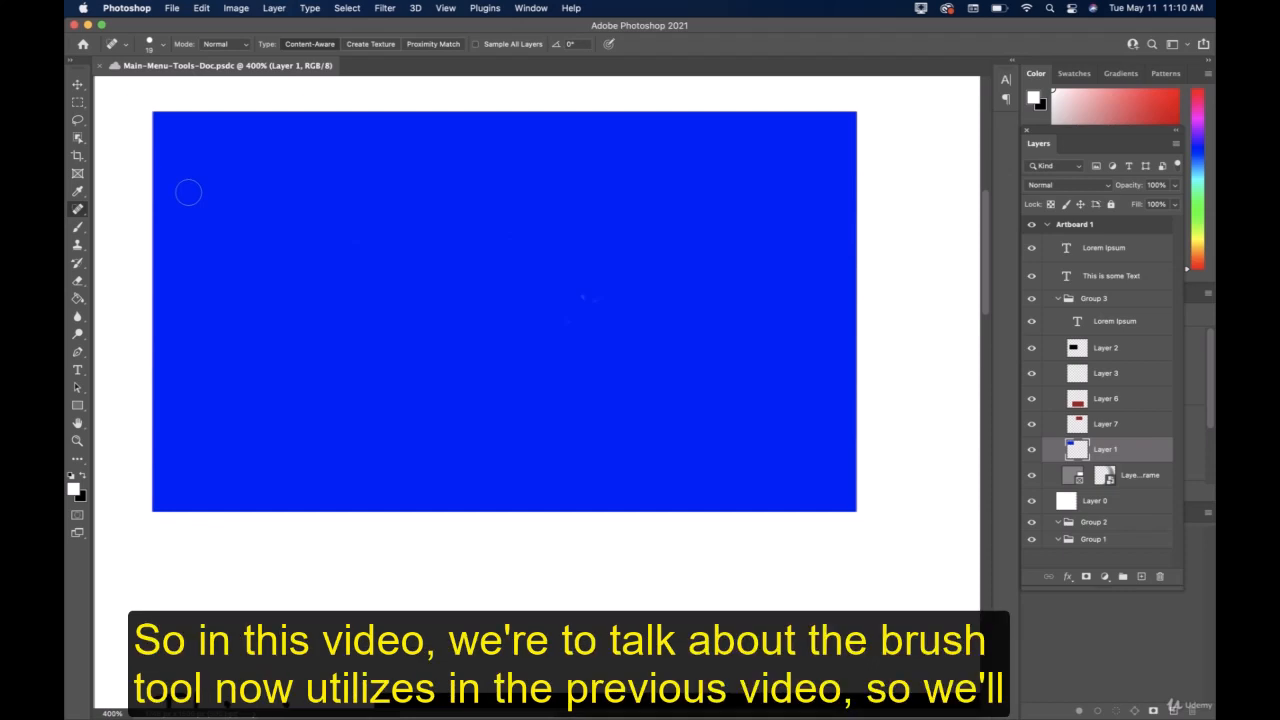
pyautogui.click(78, 227)
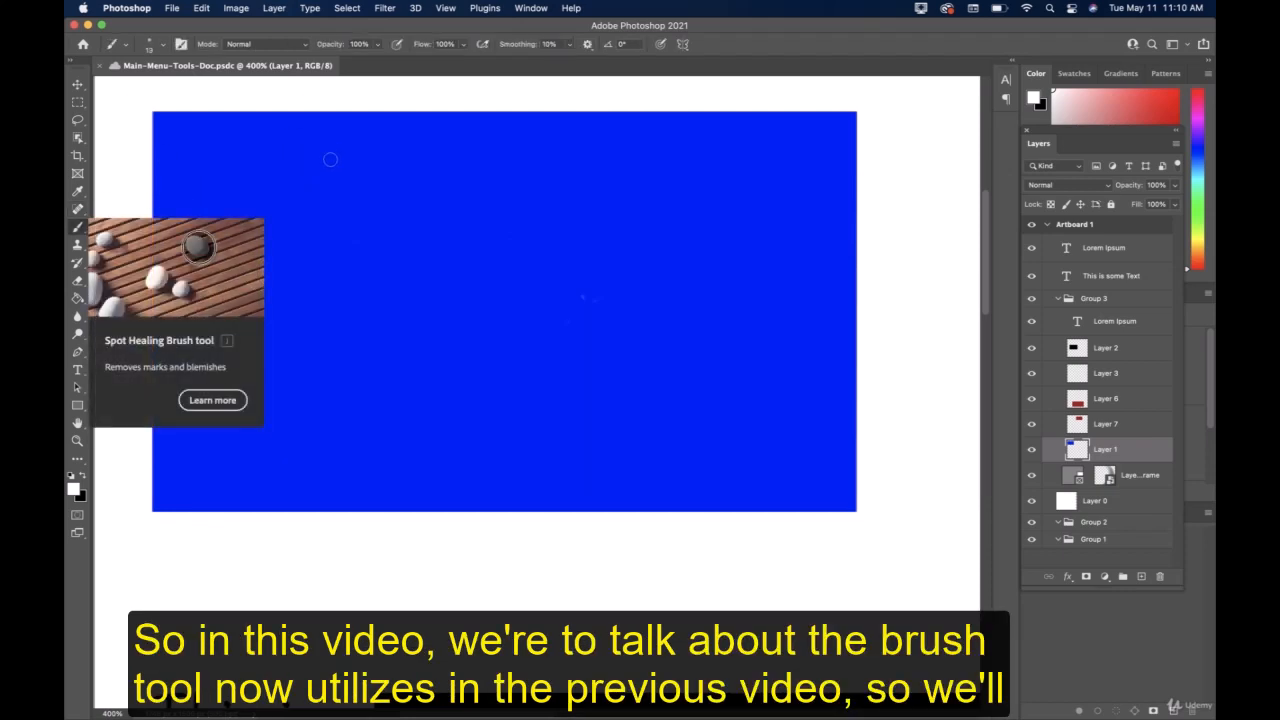
pyautogui.moveTo(246, 150); pyautogui.dragTo(256, 316)
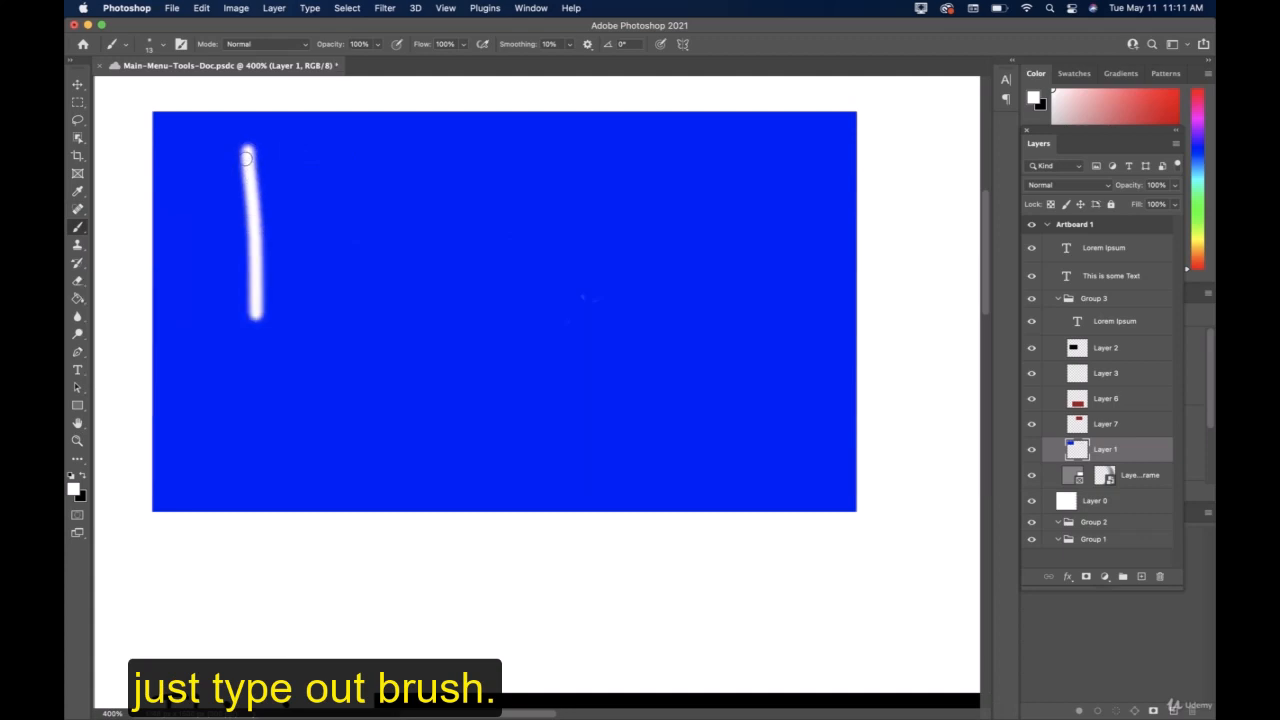
pyautogui.moveTo(244, 148)
pyautogui.mouseDown()
pyautogui.moveTo(282, 157)
pyautogui.moveTo(303, 188)
pyautogui.moveTo(257, 232)
pyautogui.moveTo(320, 238)
pyautogui.moveTo(345, 268)
pyautogui.moveTo(292, 316)
pyautogui.moveTo(248, 325)
pyautogui.mouseUp()
pyautogui.moveTo(362, 227)
pyautogui.mouseDown()
pyautogui.moveTo(389, 304)
pyautogui.moveTo(399, 221)
pyautogui.moveTo(438, 190)
pyautogui.moveTo(482, 225)
pyautogui.moveTo(530, 232)
pyautogui.moveTo(540, 165)
pyautogui.mouseUp()
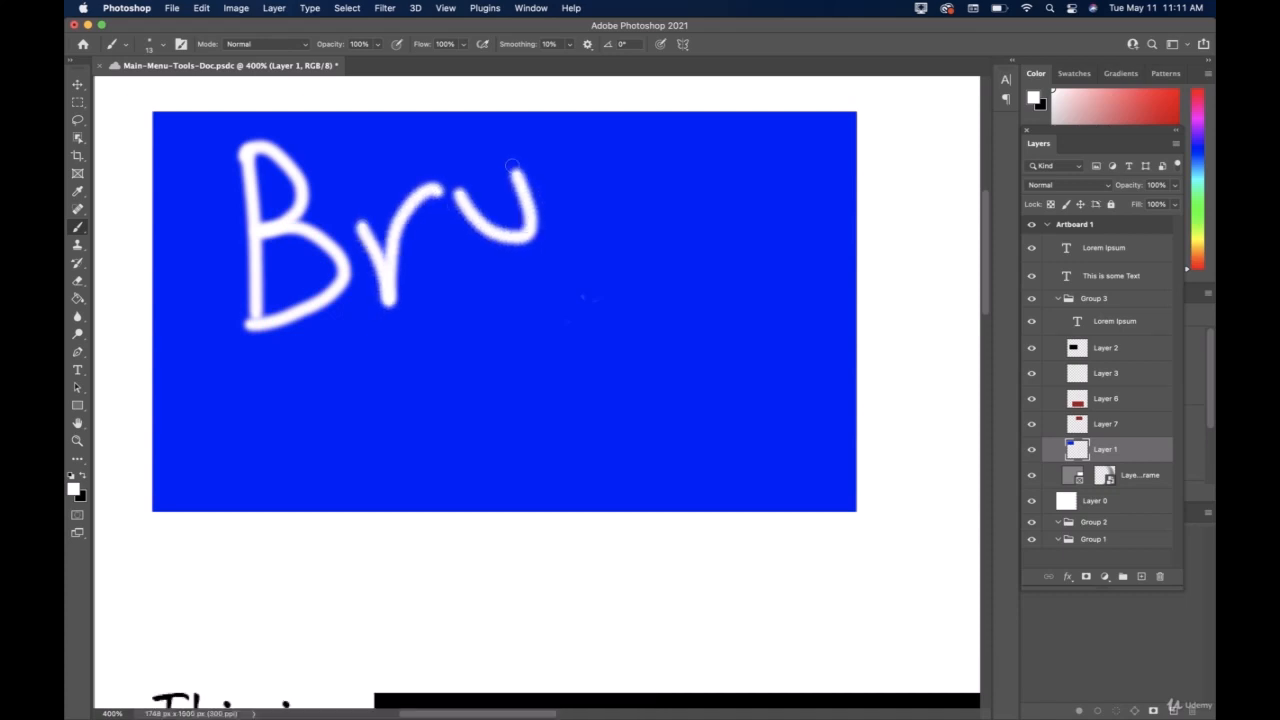
pyautogui.moveTo(620, 140)
pyautogui.mouseDown()
pyautogui.moveTo(589, 150)
pyautogui.moveTo(620, 241)
pyautogui.moveTo(588, 245)
pyautogui.mouseUp()
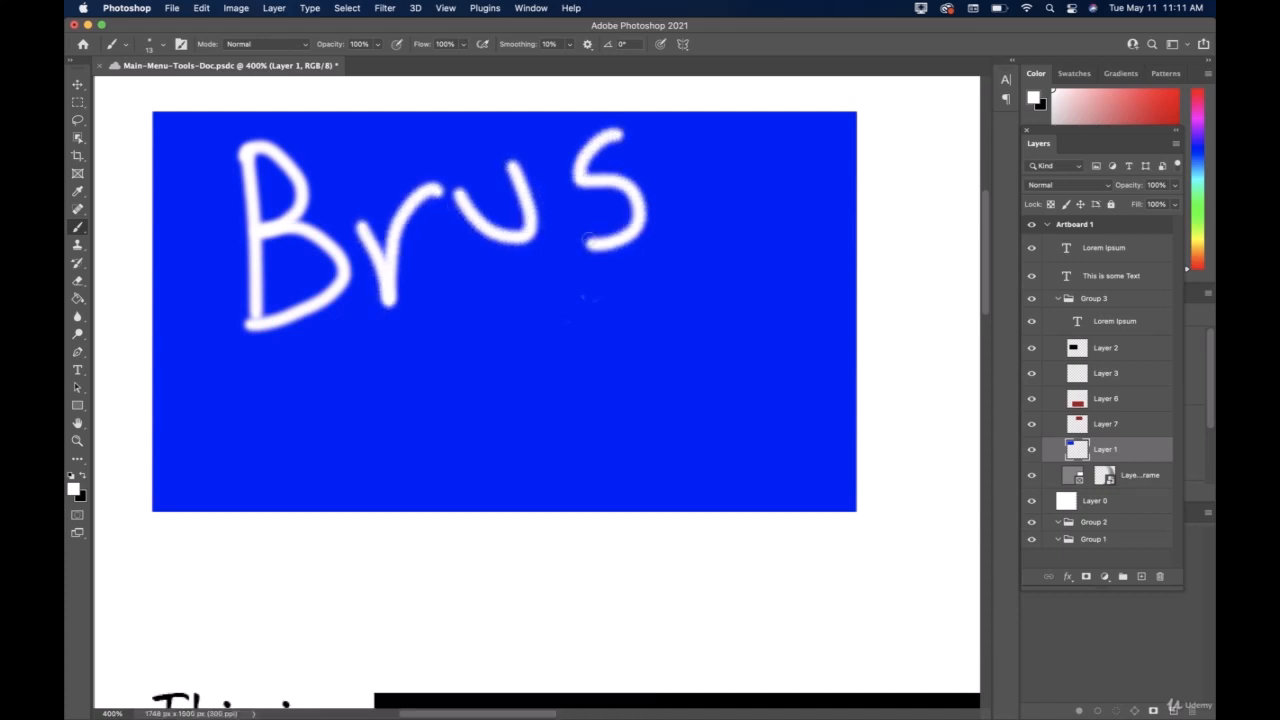
pyautogui.moveTo(659, 138)
pyautogui.mouseDown()
pyautogui.moveTo(686, 241)
pyautogui.moveTo(714, 196)
pyautogui.moveTo(770, 224)
pyautogui.mouseUp()
# Handwrite the word "Tool" in white below "Brush" inside the blue rectangle.
pyautogui.moveTo(295, 387); pyautogui.dragTo(355, 505)
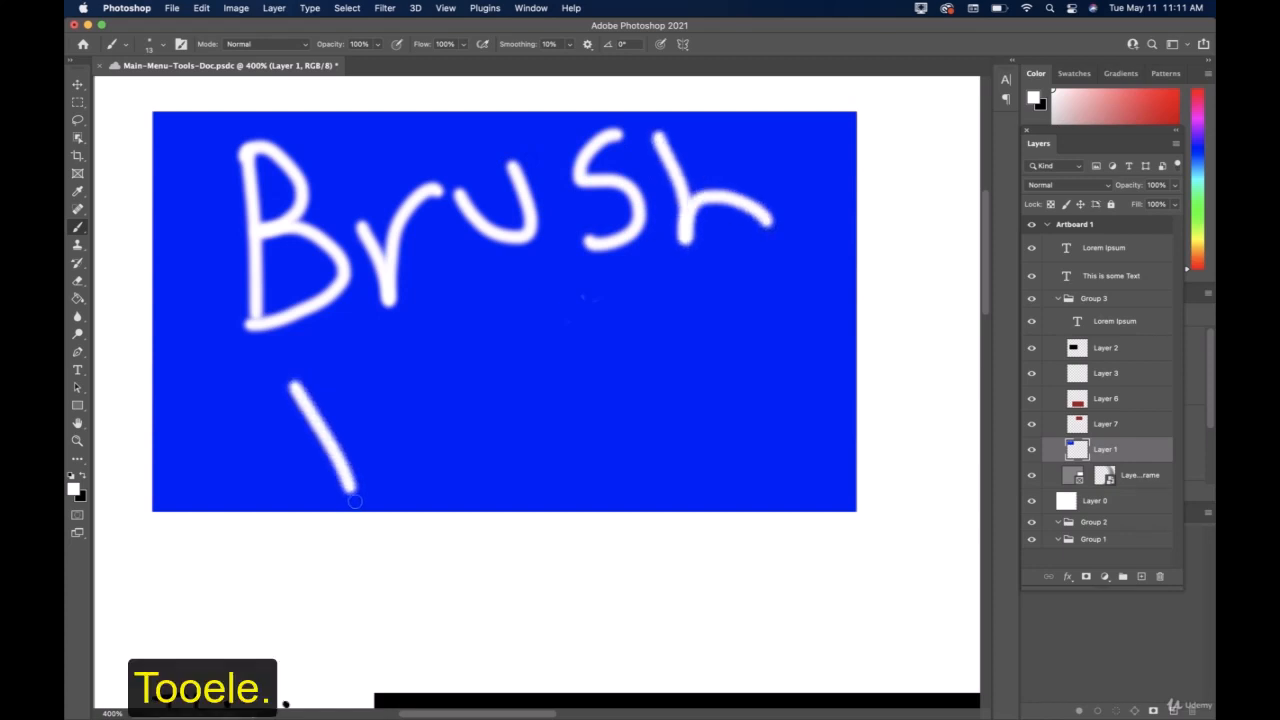
pyautogui.moveTo(260, 405)
pyautogui.mouseDown()
pyautogui.moveTo(342, 381)
pyautogui.moveTo(403, 402)
pyautogui.moveTo(401, 484)
pyautogui.moveTo(410, 408)
pyautogui.mouseUp()
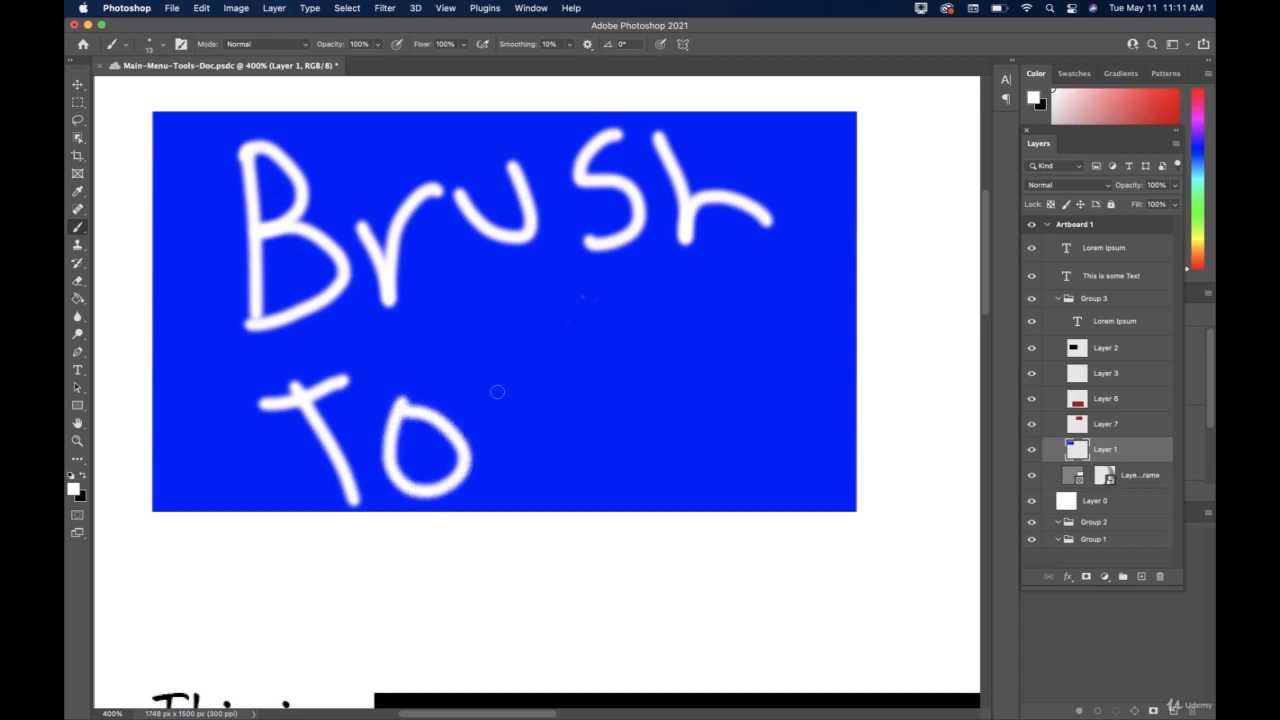
pyautogui.moveTo(500, 392)
pyautogui.mouseDown()
pyautogui.moveTo(530, 453)
pyautogui.moveTo(518, 386)
pyautogui.mouseUp()
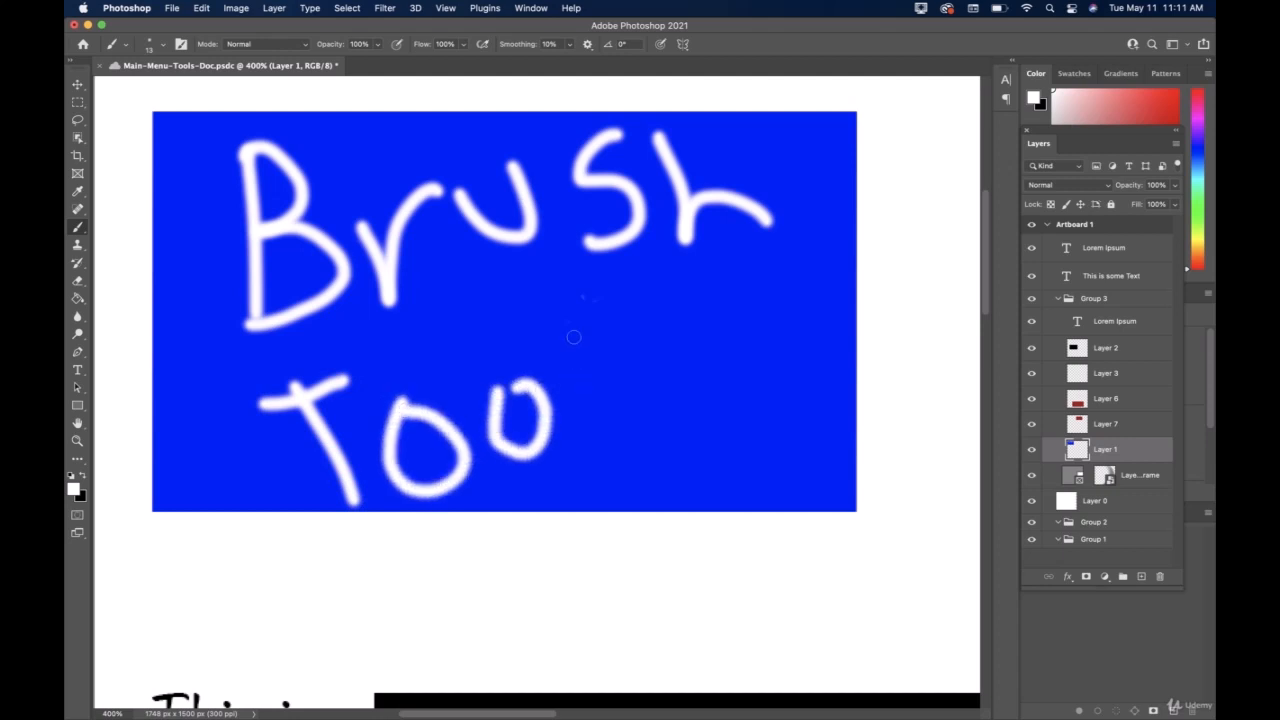
pyautogui.moveTo(560, 310); pyautogui.dragTo(605, 428)
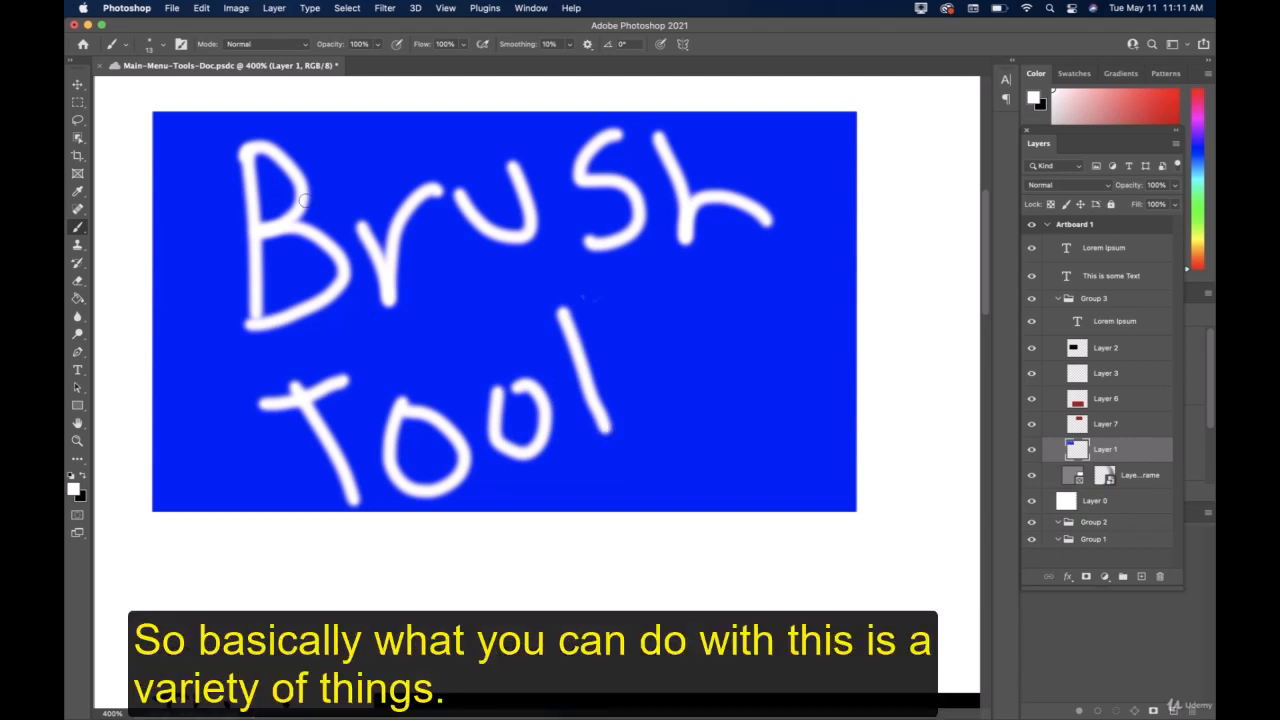
# Choose the Soft Round preset from General Brushes and paint a zigzag stroke between the words "Brush" and "Tool".
pyautogui.click(165, 49)
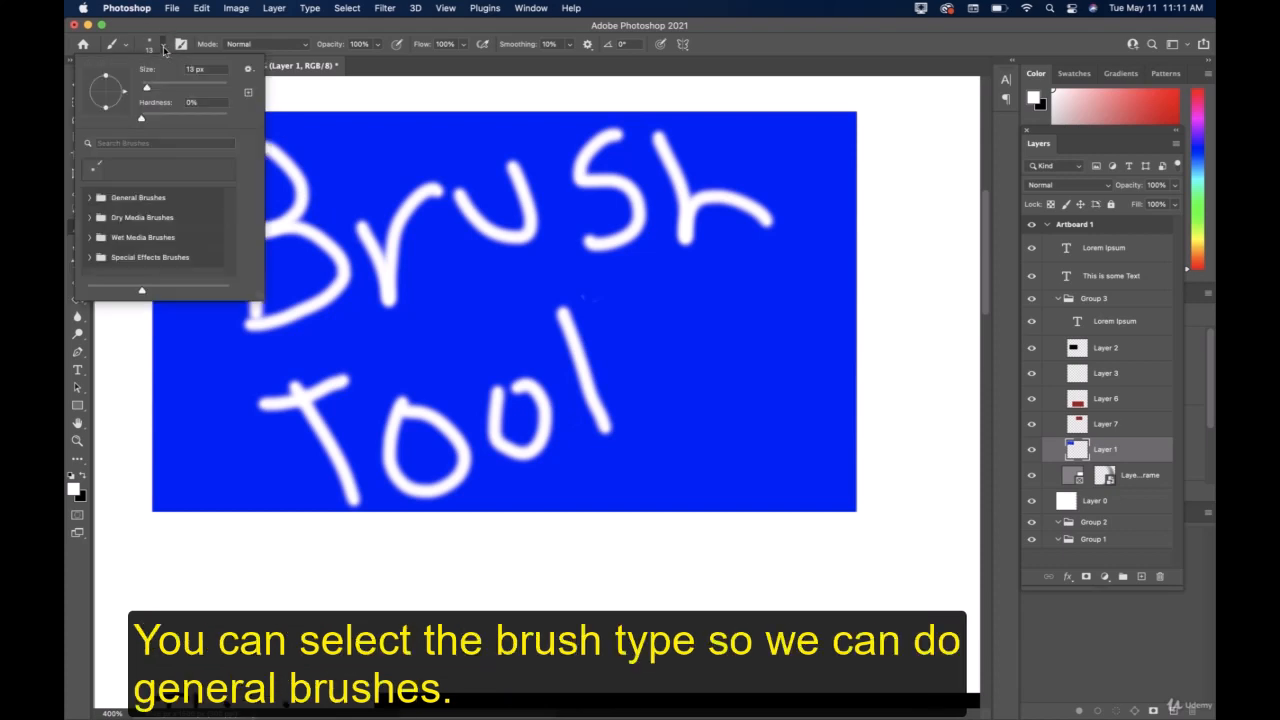
pyautogui.doubleClick(133, 198)
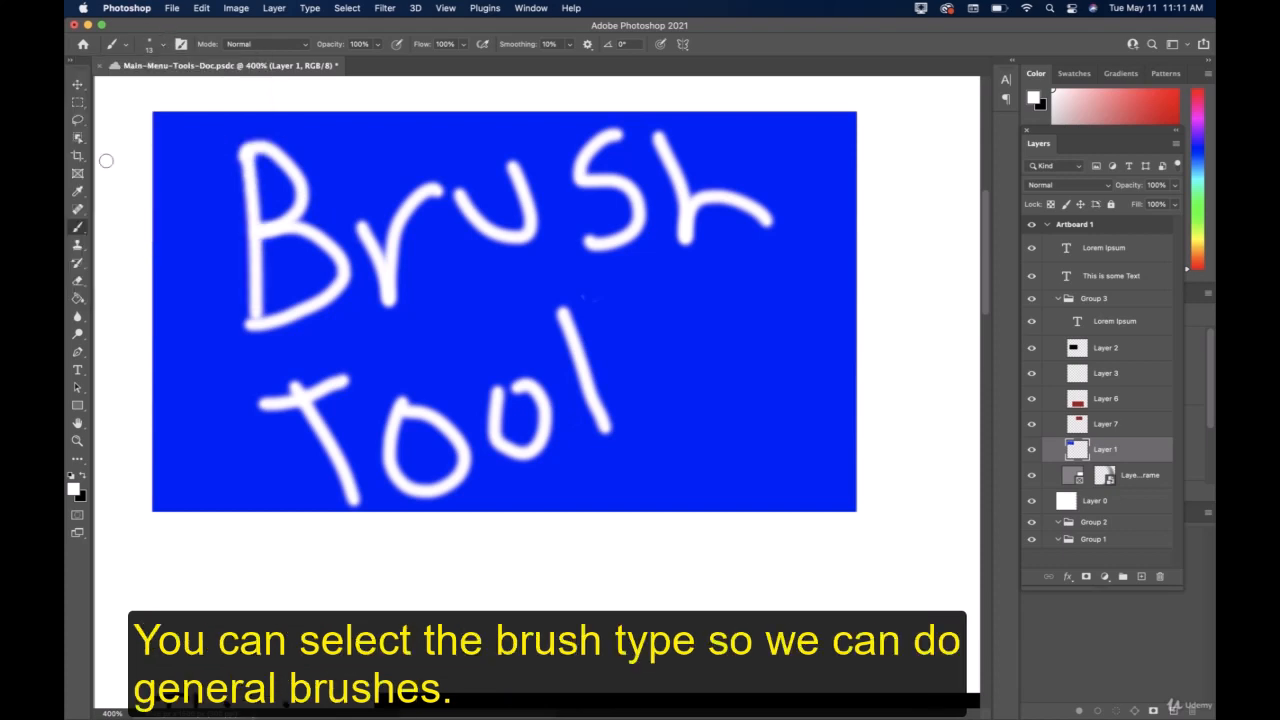
pyautogui.click(172, 44)
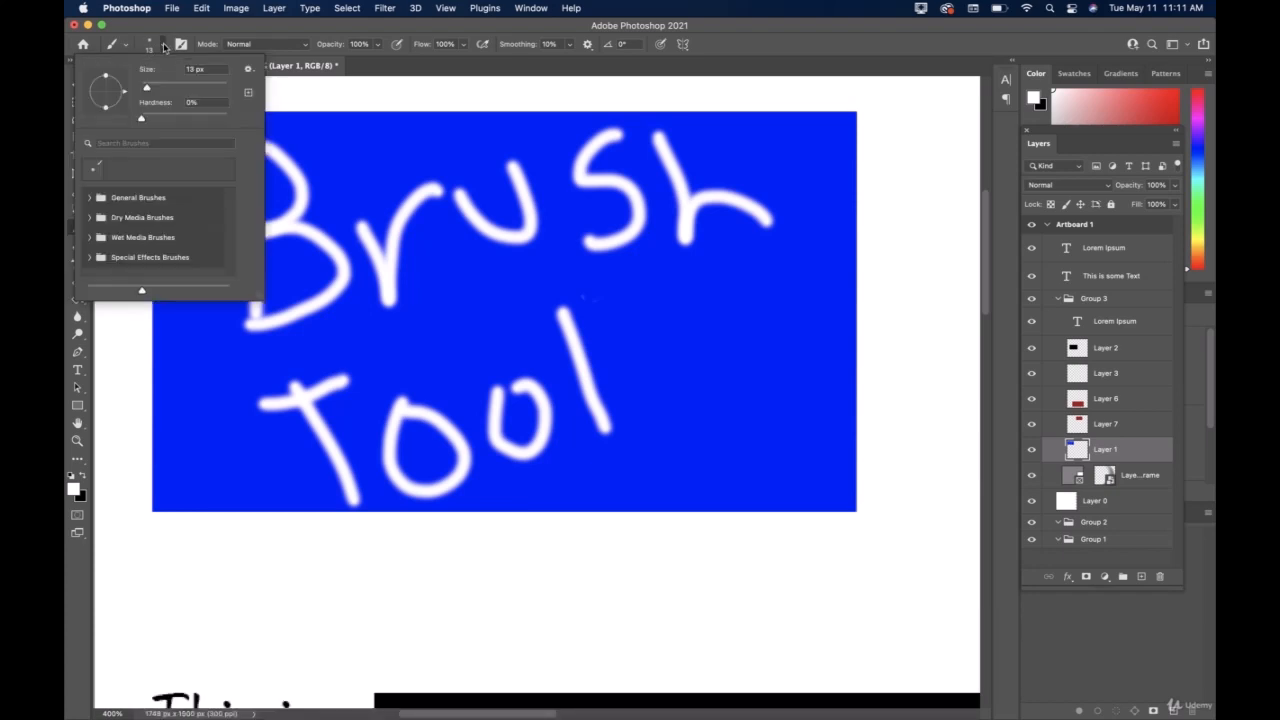
pyautogui.click(92, 200)
pyautogui.click(150, 220)
pyautogui.moveTo(340, 330)
pyautogui.mouseDown()
pyautogui.moveTo(477, 304)
pyautogui.moveTo(462, 340)
pyautogui.mouseUp()
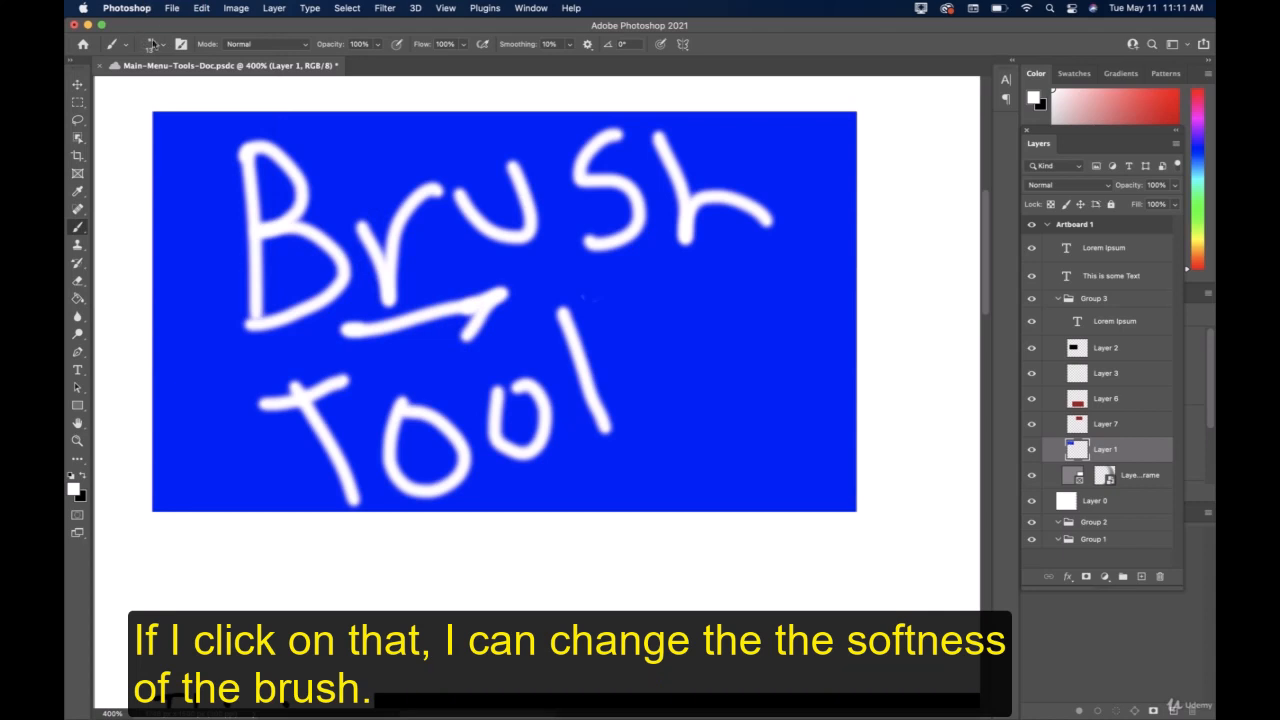
# Enlarge the brush preset list, choose Soft Round Pressure Opacity and Flow, and paint an angular stroke across the end of "Tool".
pyautogui.click(167, 45)
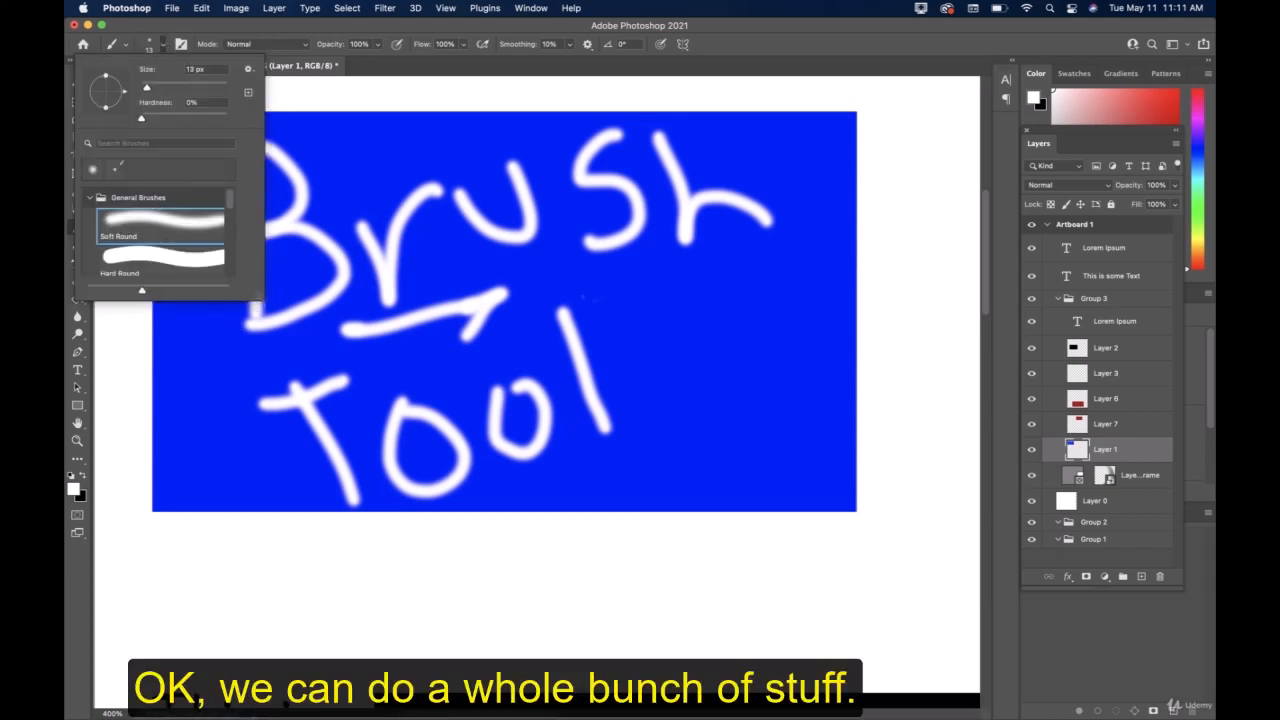
pyautogui.moveTo(262, 300)
pyautogui.mouseDown()
pyautogui.moveTo(298, 392)
pyautogui.moveTo(404, 500)
pyautogui.moveTo(487, 617)
pyautogui.moveTo(434, 580)
pyautogui.moveTo(344, 558)
pyautogui.moveTo(361, 571)
pyautogui.mouseUp()
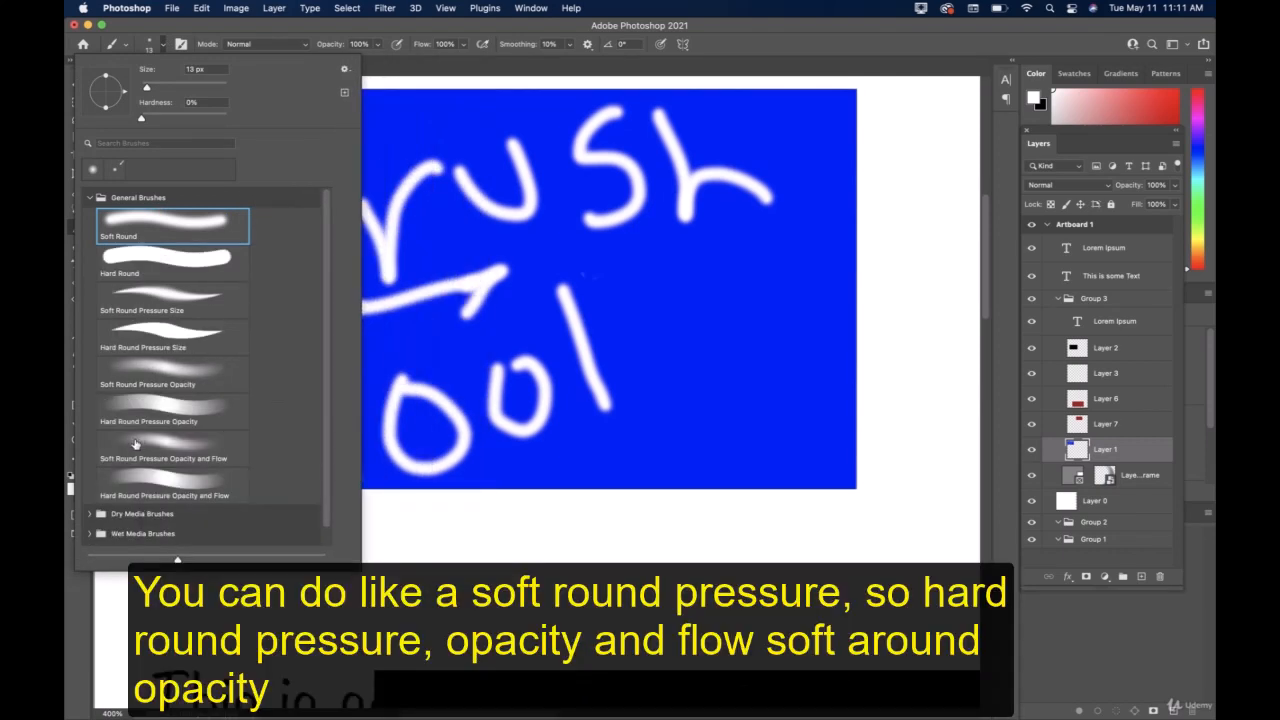
pyautogui.click(166, 483)
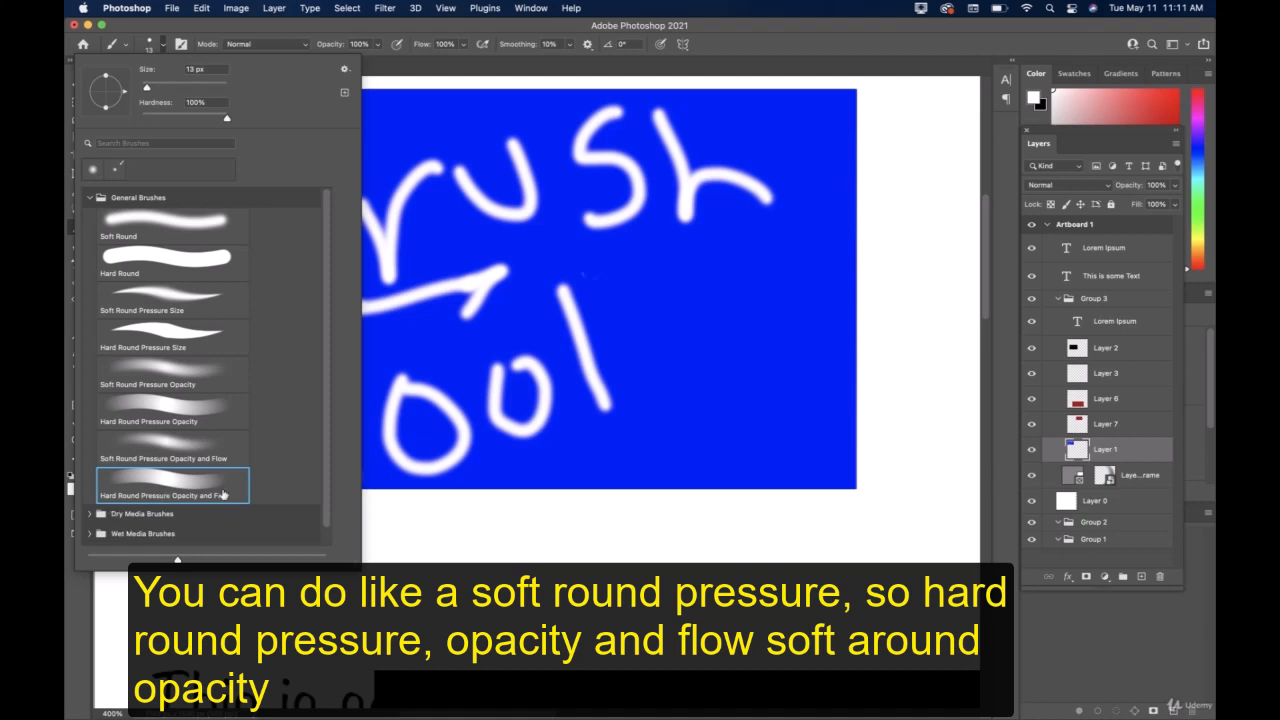
pyautogui.click(140, 452)
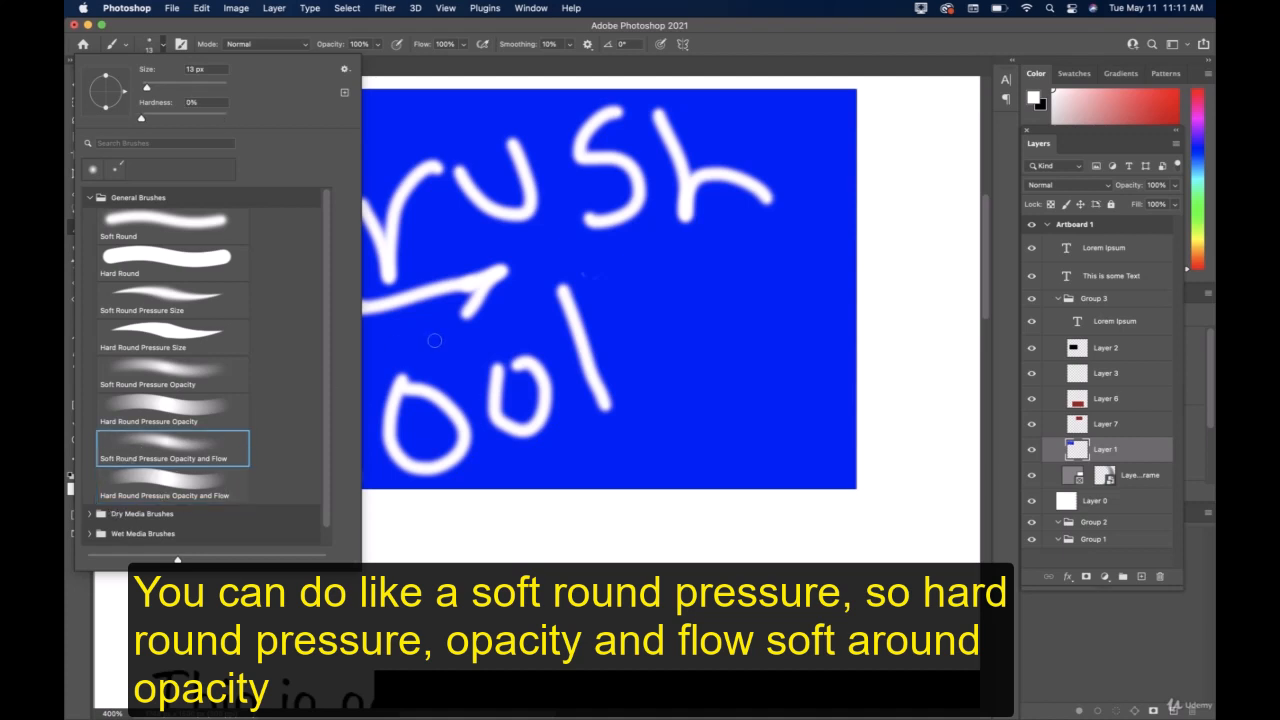
pyautogui.moveTo(445, 341)
pyautogui.mouseDown()
pyautogui.moveTo(554, 307)
pyautogui.moveTo(593, 278)
pyautogui.moveTo(680, 262)
pyautogui.moveTo(531, 367)
pyautogui.mouseUp()
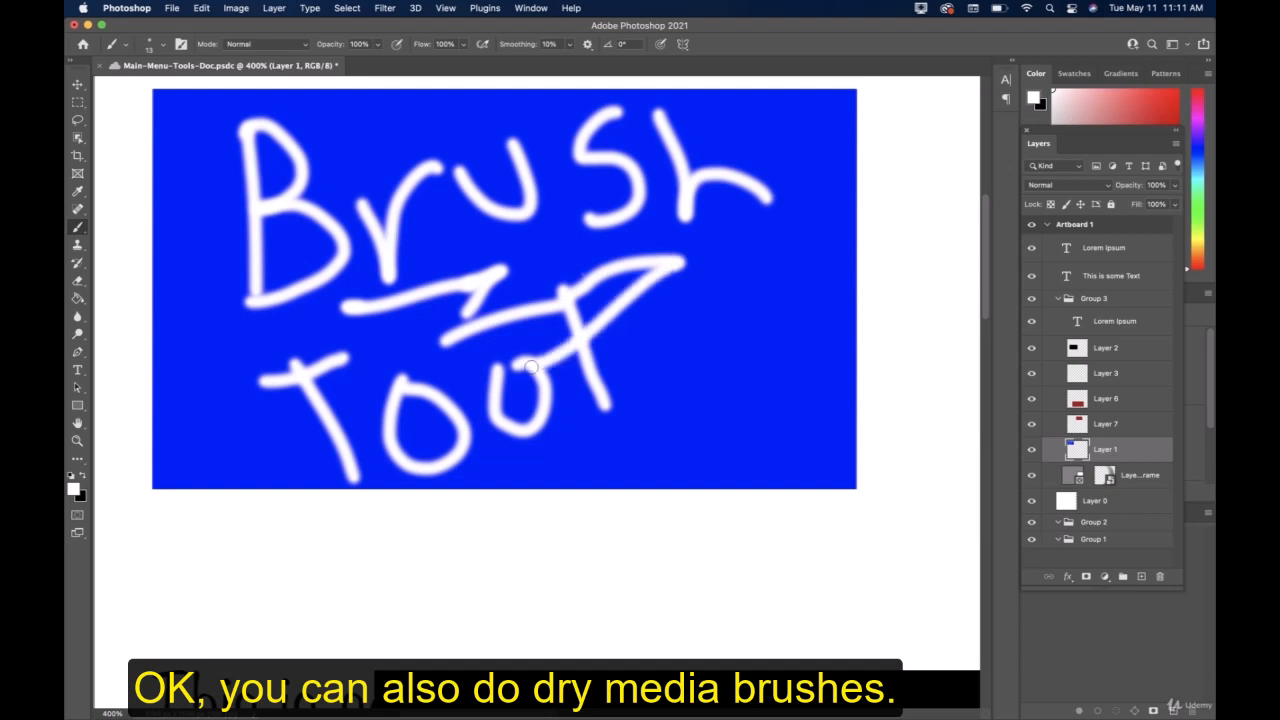
# Choose KYLE Ultimate Charcoal Pencil 25px Med2 from Dry Media Brushes and paint two textured zigzag strokes over the lettering.
pyautogui.click(165, 48)
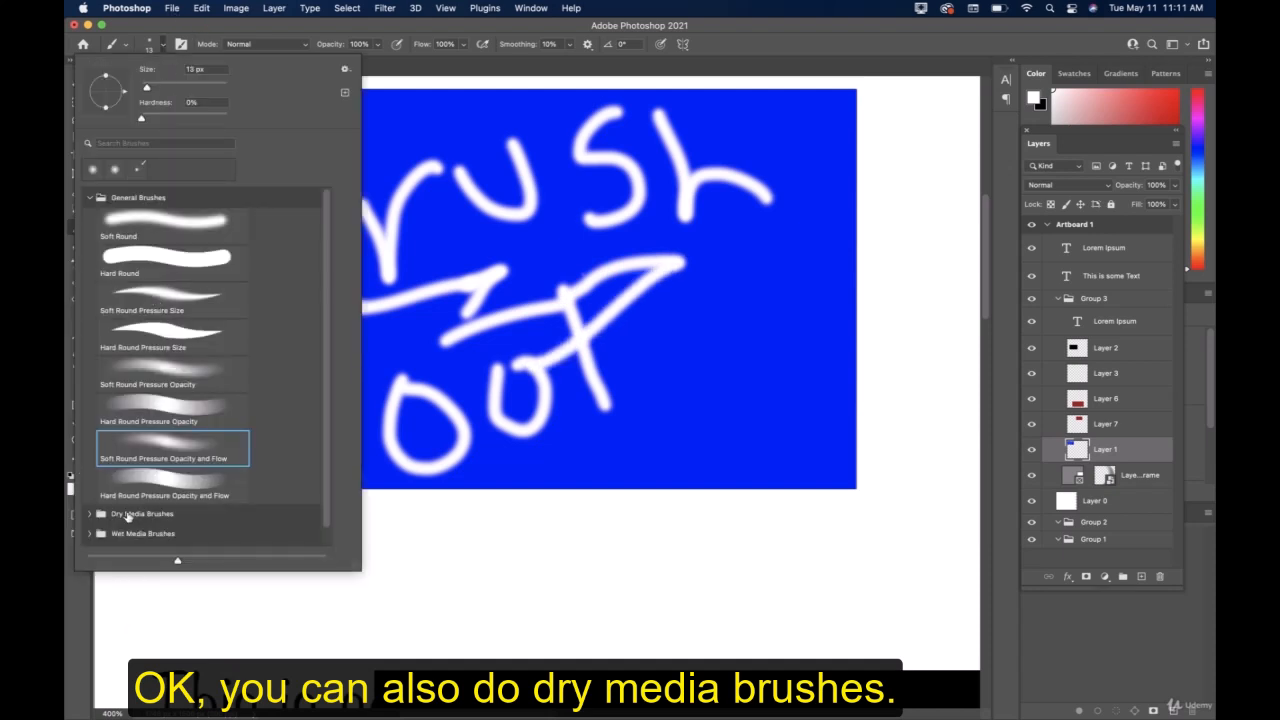
pyautogui.scroll(-1, 127, 517)
pyautogui.click(90, 497)
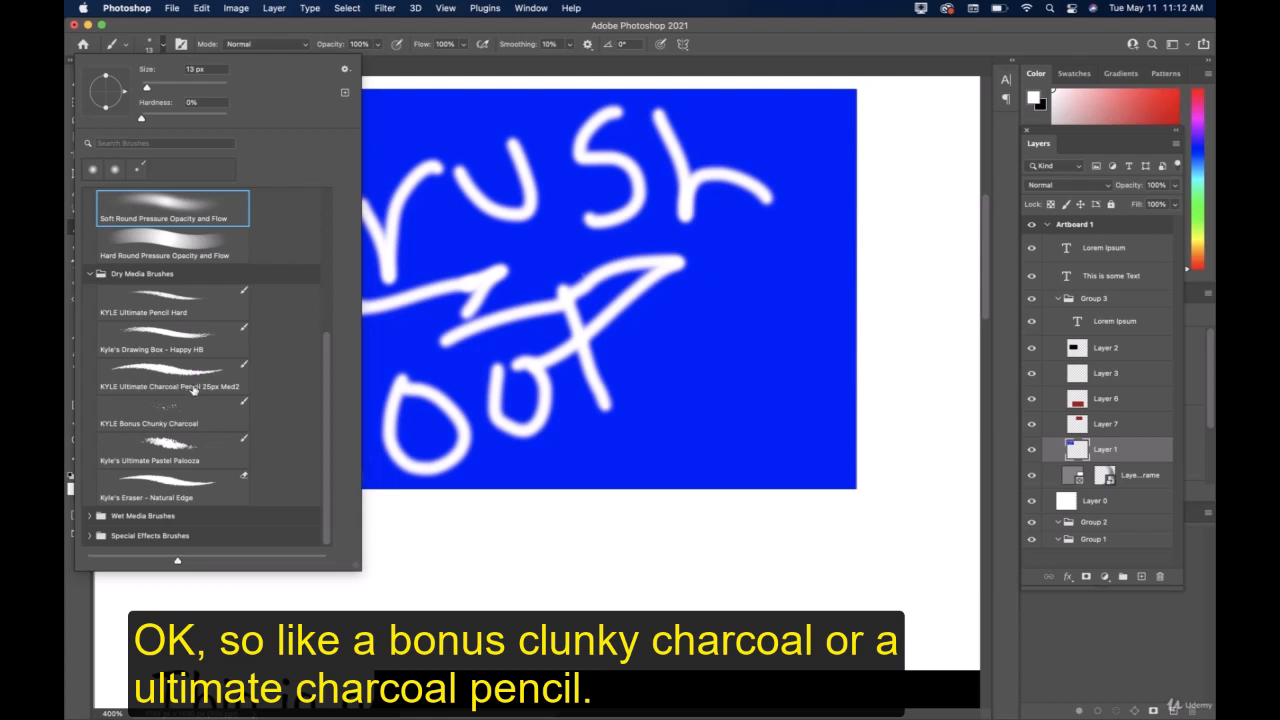
pyautogui.click(202, 380)
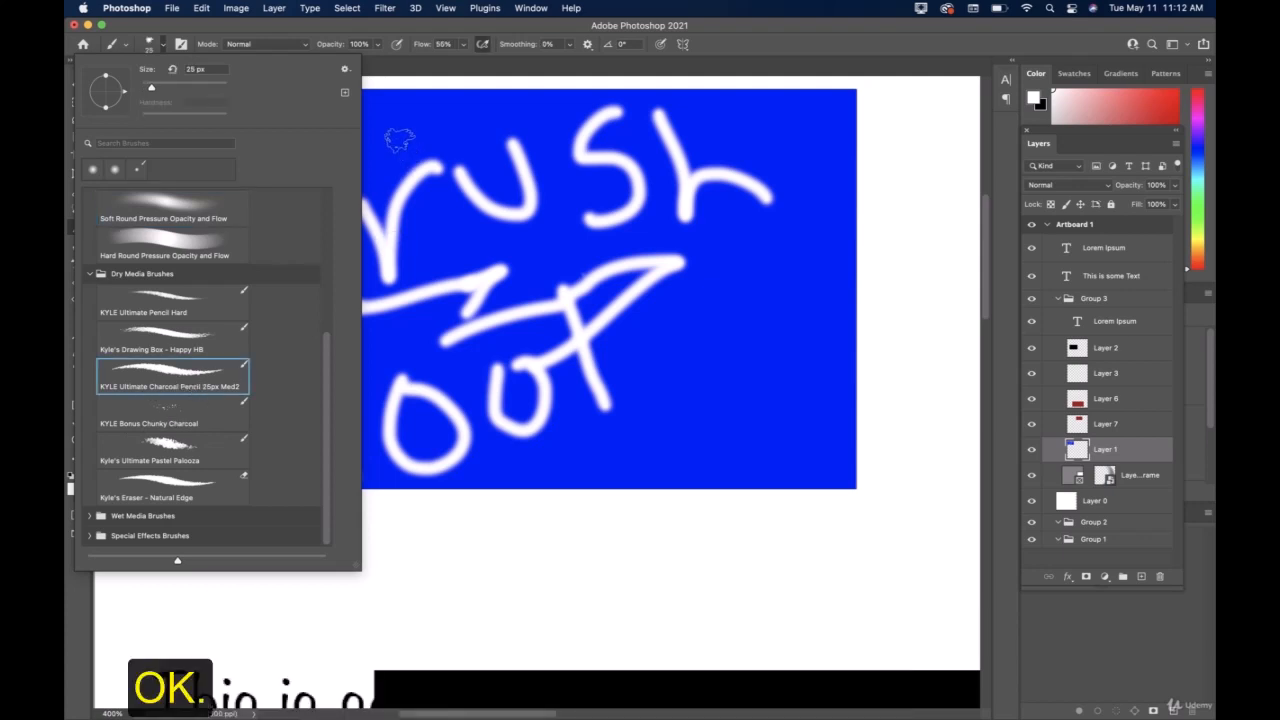
pyautogui.moveTo(395, 135)
pyautogui.mouseDown()
pyautogui.moveTo(463, 202)
pyautogui.moveTo(415, 325)
pyautogui.moveTo(393, 347)
pyautogui.moveTo(575, 235)
pyautogui.mouseUp()
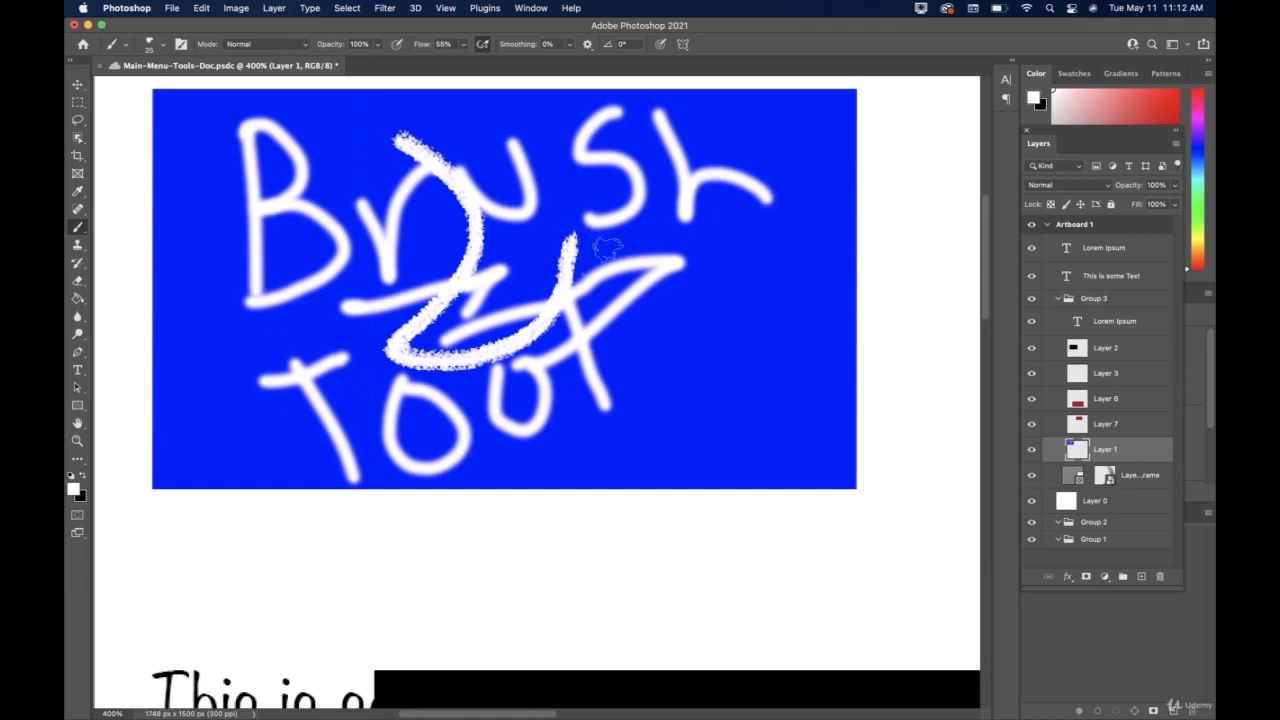
pyautogui.moveTo(668, 224)
pyautogui.mouseDown()
pyautogui.moveTo(613, 370)
pyautogui.moveTo(633, 397)
pyautogui.moveTo(738, 302)
pyautogui.moveTo(703, 342)
pyautogui.moveTo(717, 284)
pyautogui.moveTo(745, 255)
pyautogui.moveTo(785, 282)
pyautogui.mouseUp()
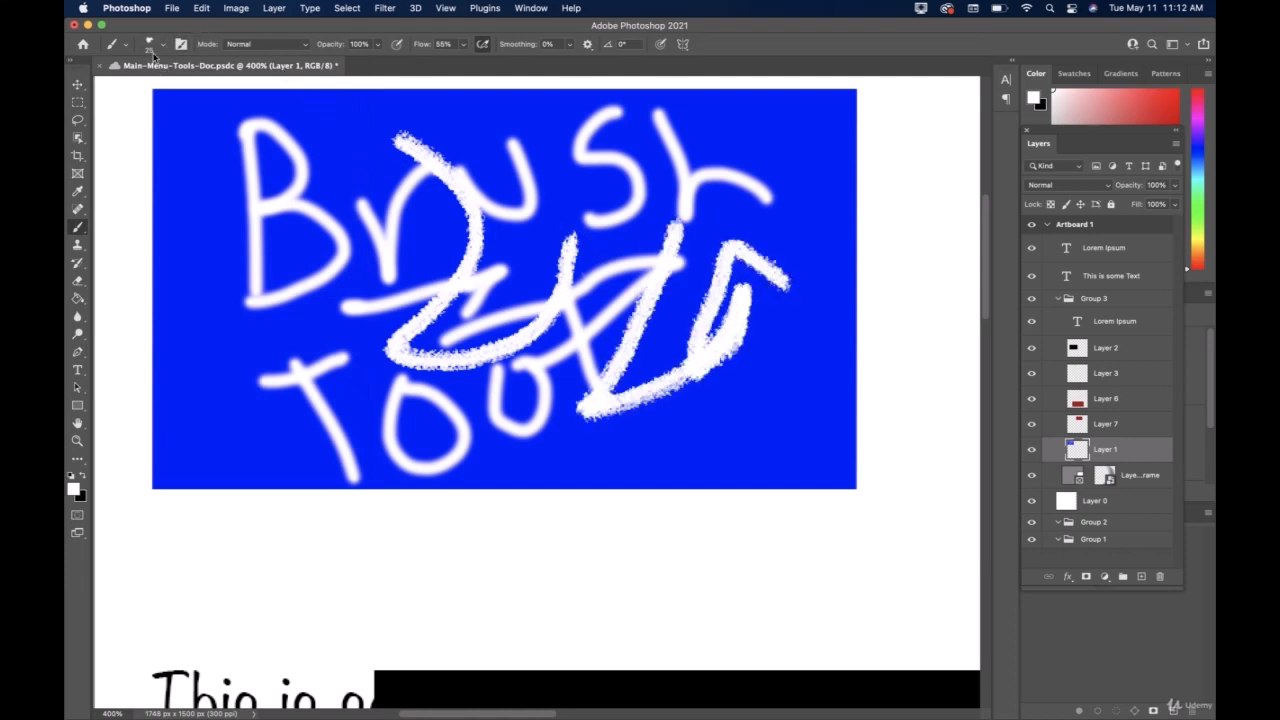
# Choose Kyle's Supreme Spatter brush from Special Effects Brushes and paint white and black spatters over the blue rectangle's lettering.
pyautogui.click(150, 45)
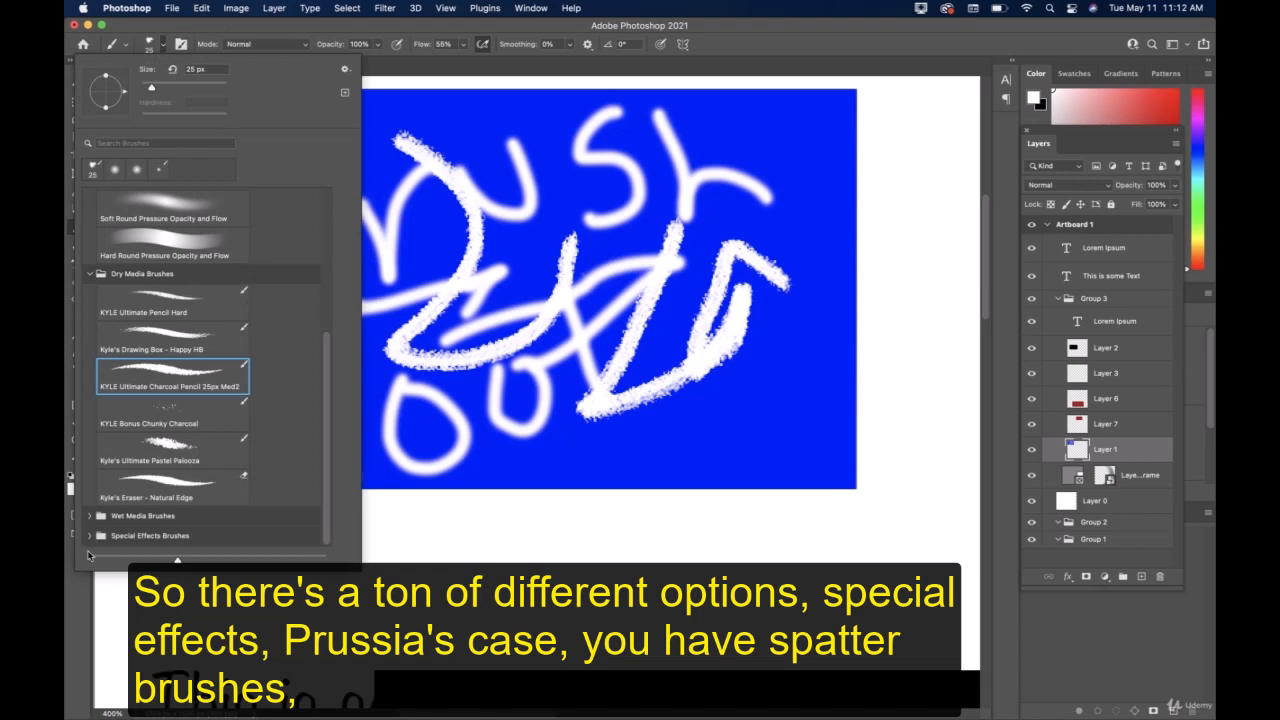
pyautogui.click(90, 536)
pyautogui.scroll(-5, 197, 515)
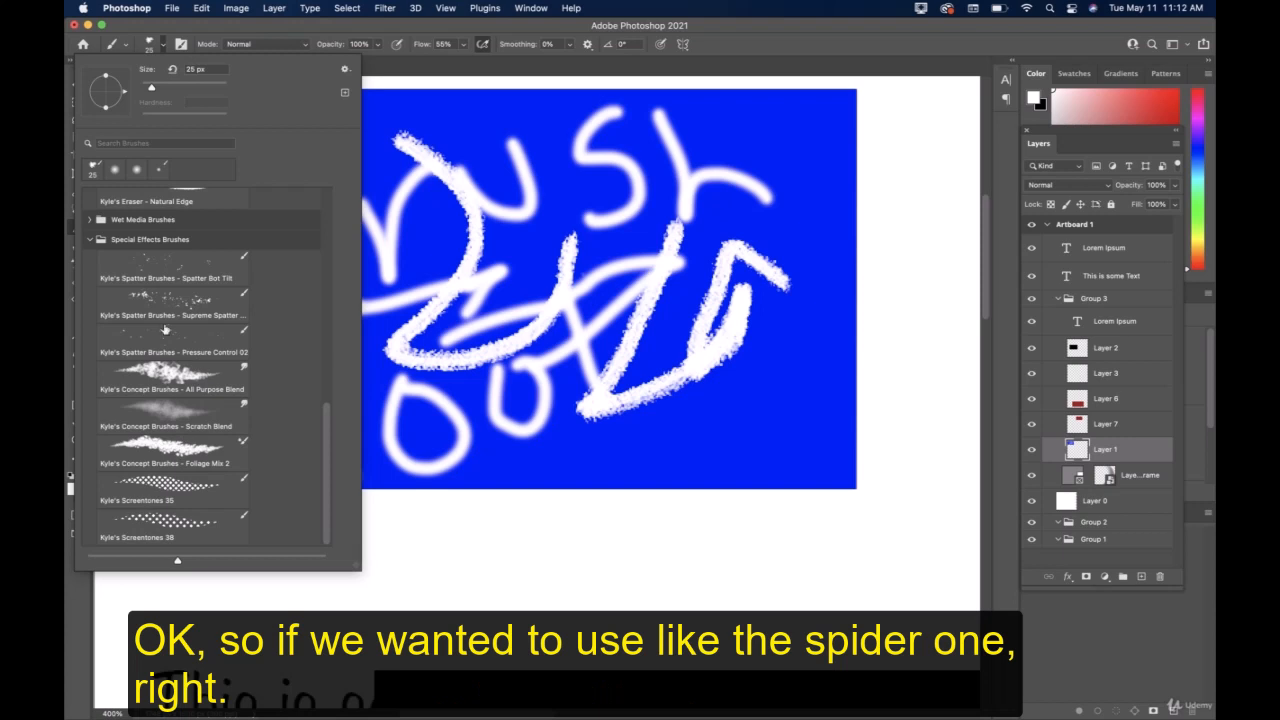
pyautogui.click(178, 298)
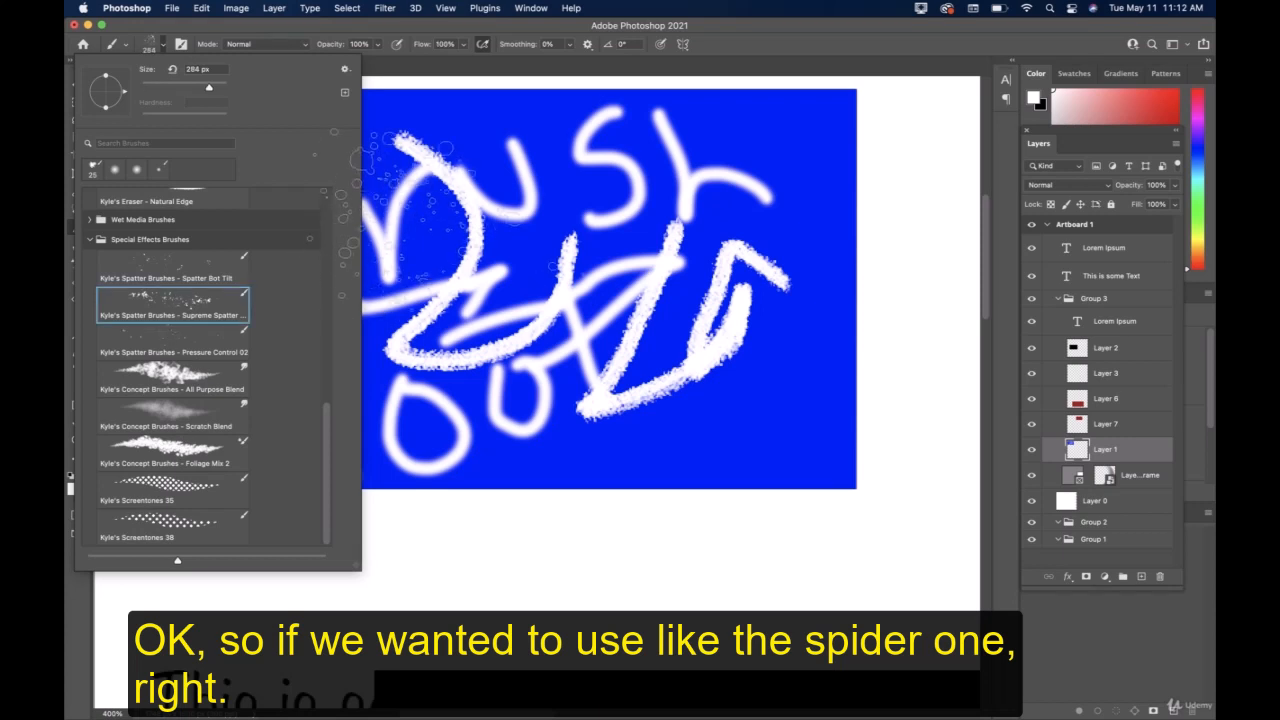
pyautogui.click(465, 190)
pyautogui.moveTo(438, 218)
pyautogui.mouseDown()
pyautogui.moveTo(163, 296)
pyautogui.moveTo(200, 190)
pyautogui.moveTo(265, 320)
pyautogui.moveTo(495, 335)
pyautogui.moveTo(620, 380)
pyautogui.moveTo(540, 220)
pyautogui.moveTo(360, 210)
pyautogui.moveTo(590, 230)
pyautogui.moveTo(680, 195)
pyautogui.moveTo(870, 200)
pyautogui.moveTo(715, 285)
pyautogui.moveTo(548, 312)
pyautogui.moveTo(565, 440)
pyautogui.moveTo(430, 300)
pyautogui.moveTo(400, 340)
pyautogui.moveTo(368, 308)
pyautogui.moveTo(380, 145)
pyautogui.moveTo(570, 380)
pyautogui.moveTo(550, 340)
pyautogui.moveTo(490, 290)
pyautogui.moveTo(415, 275)
pyautogui.moveTo(300, 300)
pyautogui.moveTo(392, 296)
pyautogui.moveTo(480, 345)
pyautogui.moveTo(505, 310)
pyautogui.moveTo(620, 275)
pyautogui.moveTo(640, 290)
pyautogui.mouseUp()
pyautogui.click(86, 478)
pyautogui.moveTo(703, 350); pyautogui.dragTo(470, 335)
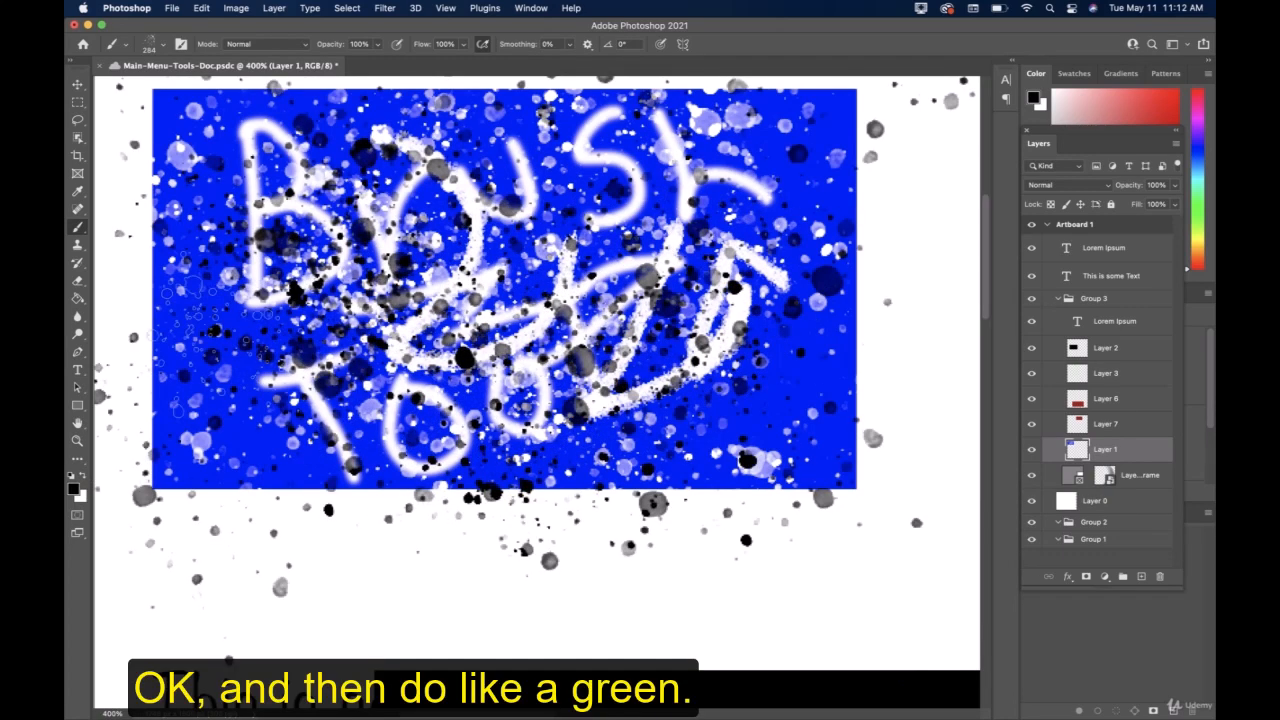
# Set the foreground color to green (3bba1e) and paint green spatters across the blue rectangle.
pyautogui.click(74, 489)
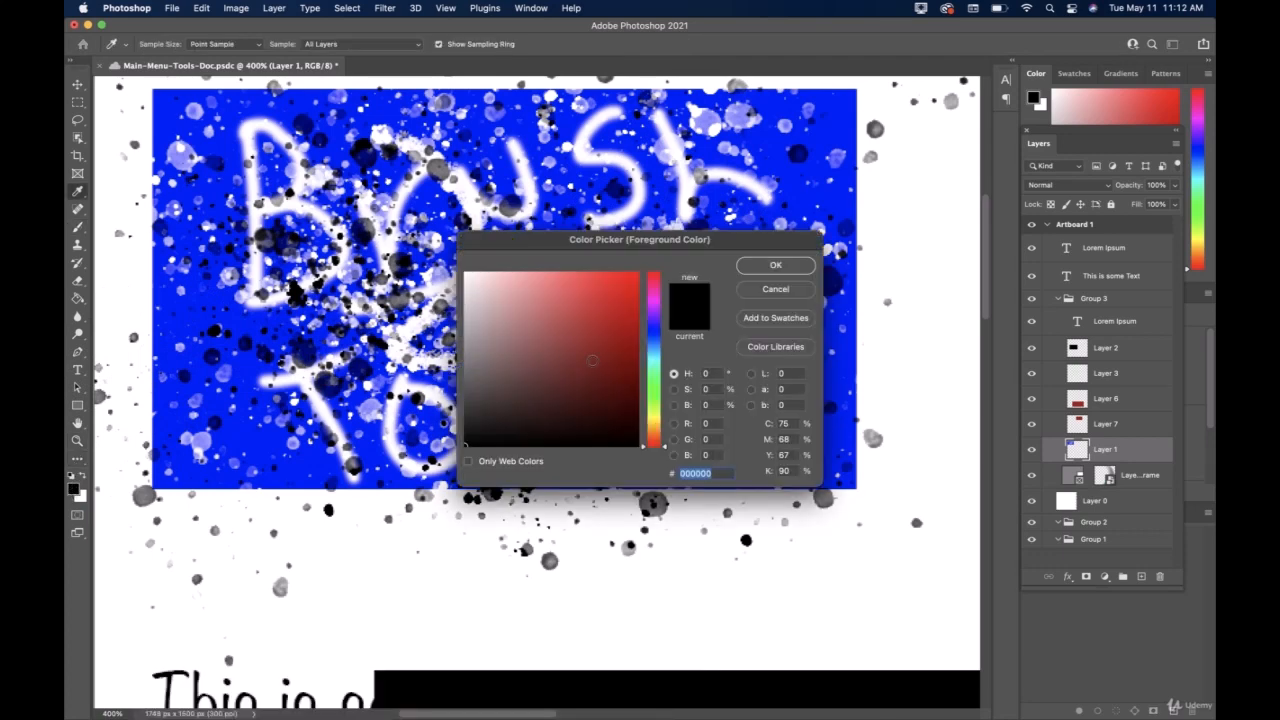
pyautogui.click(611, 318)
pyautogui.moveTo(662, 366); pyautogui.dragTo(663, 397)
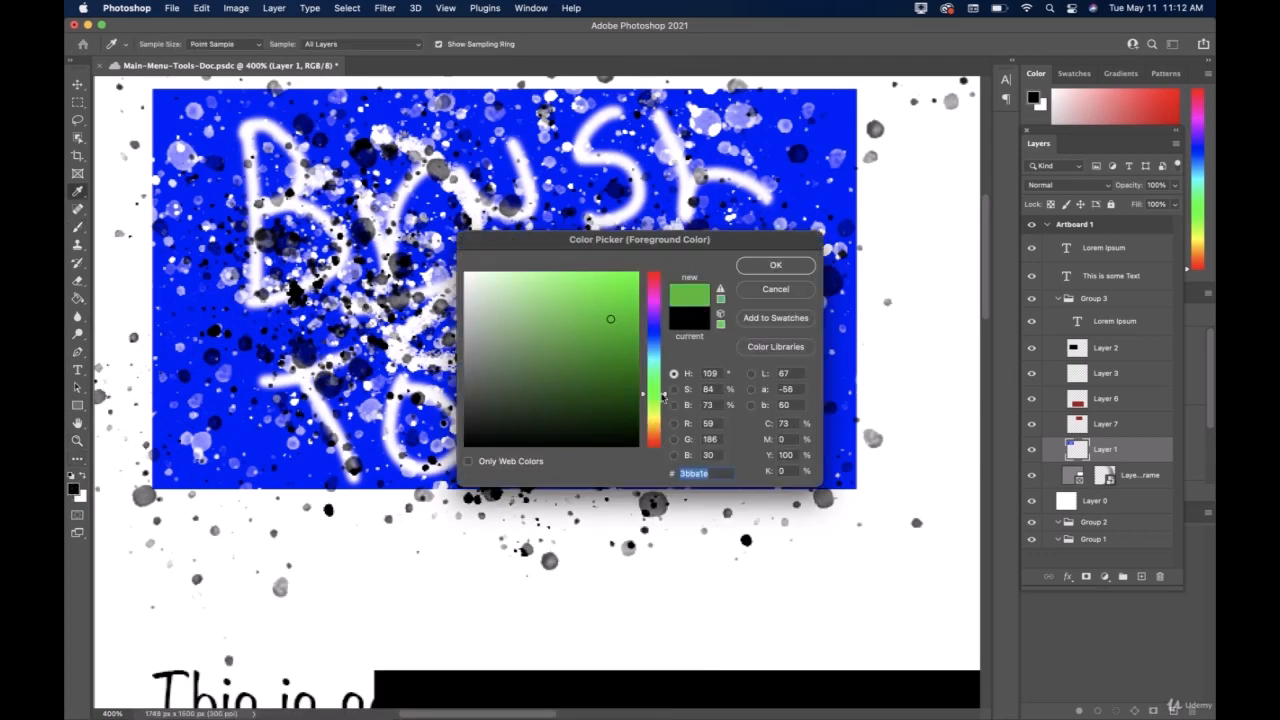
pyautogui.click(754, 268)
pyautogui.moveTo(590, 300)
pyautogui.mouseDown()
pyautogui.moveTo(440, 300)
pyautogui.moveTo(475, 335)
pyautogui.moveTo(530, 350)
pyautogui.moveTo(352, 268)
pyautogui.moveTo(340, 340)
pyautogui.moveTo(300, 340)
pyautogui.moveTo(600, 390)
pyautogui.moveTo(640, 370)
pyautogui.moveTo(500, 225)
pyautogui.mouseUp()
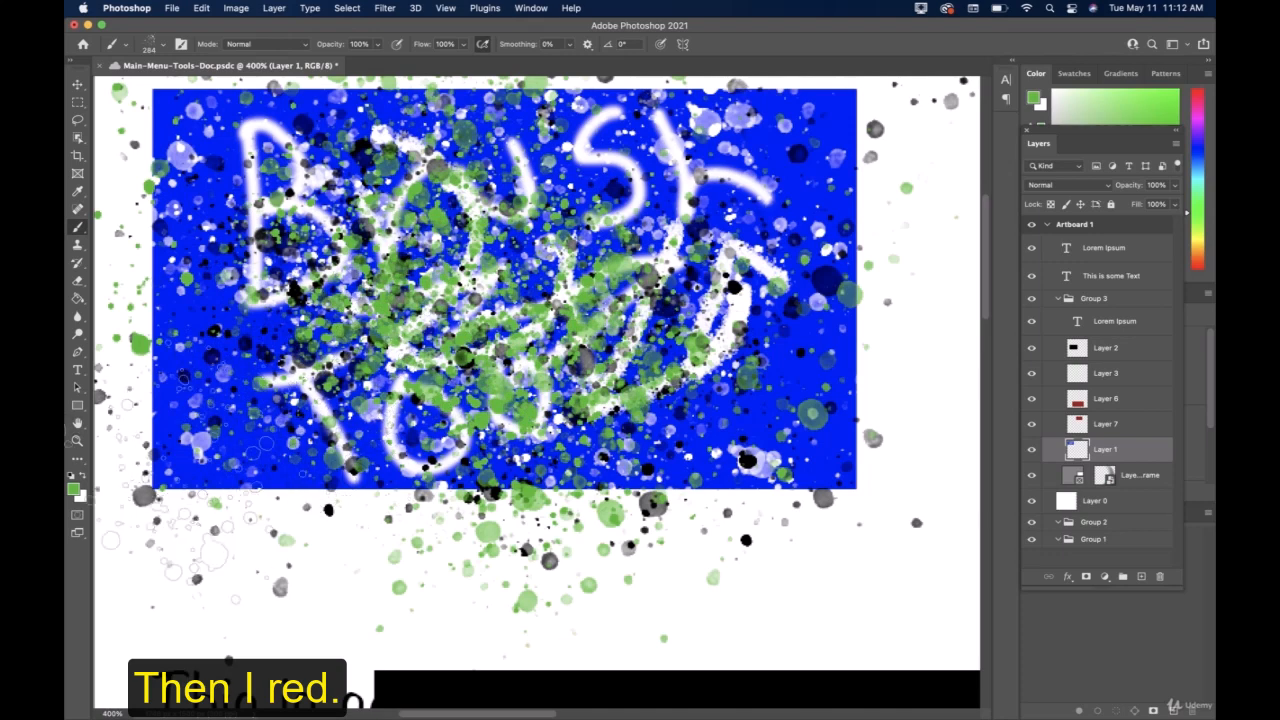
# Set the foreground color to red (ba1e1e) and paint red spatters across the blue rectangle.
pyautogui.click(73, 489)
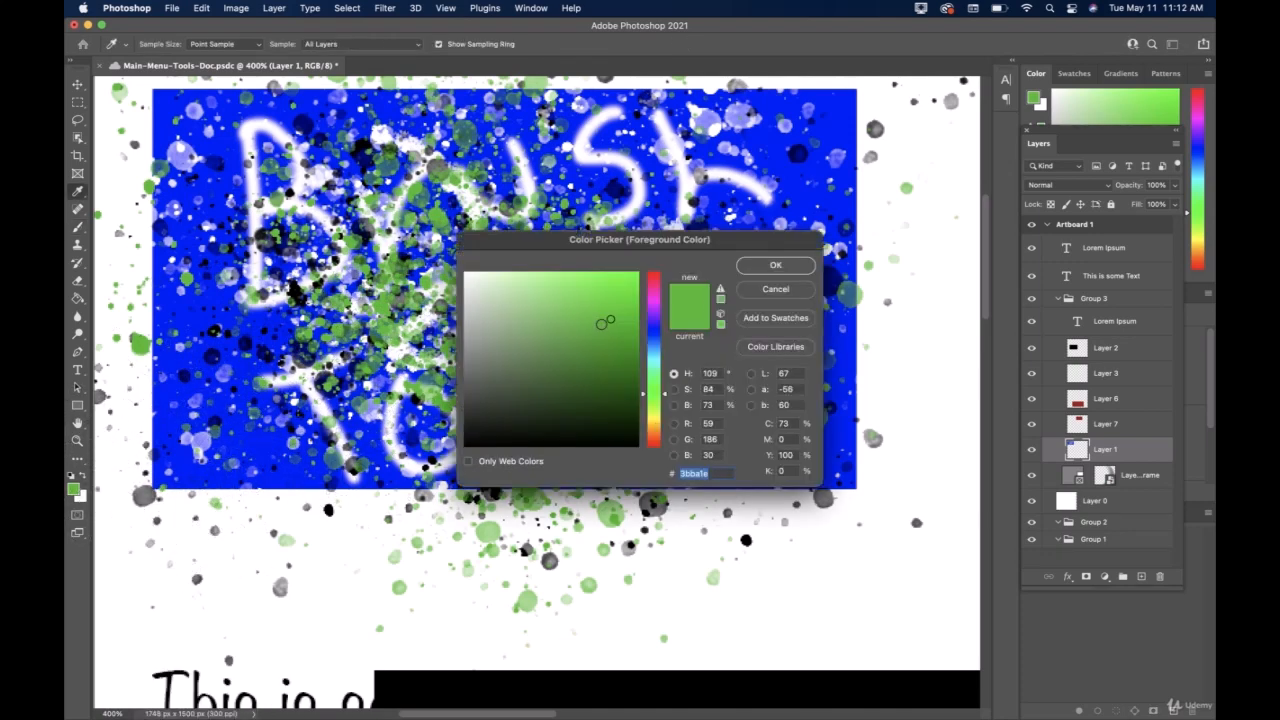
pyautogui.click(660, 285)
pyautogui.moveTo(660, 285); pyautogui.dragTo(661, 264)
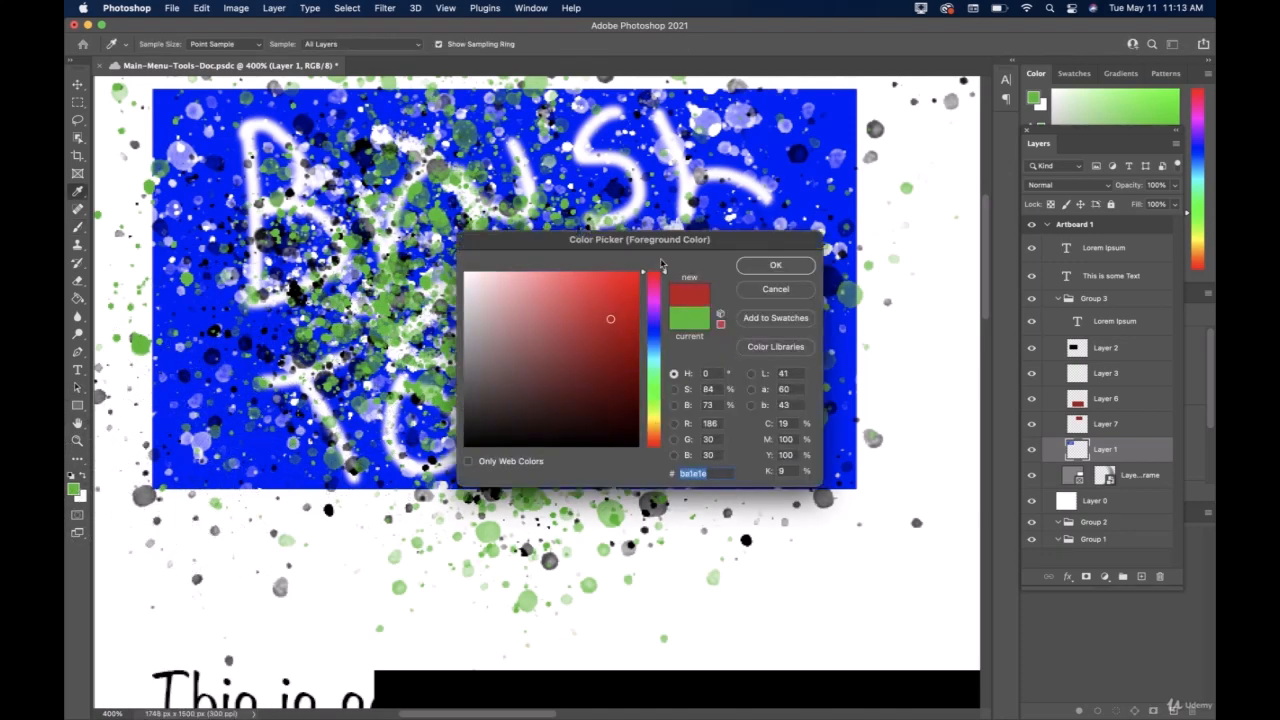
pyautogui.click(787, 274)
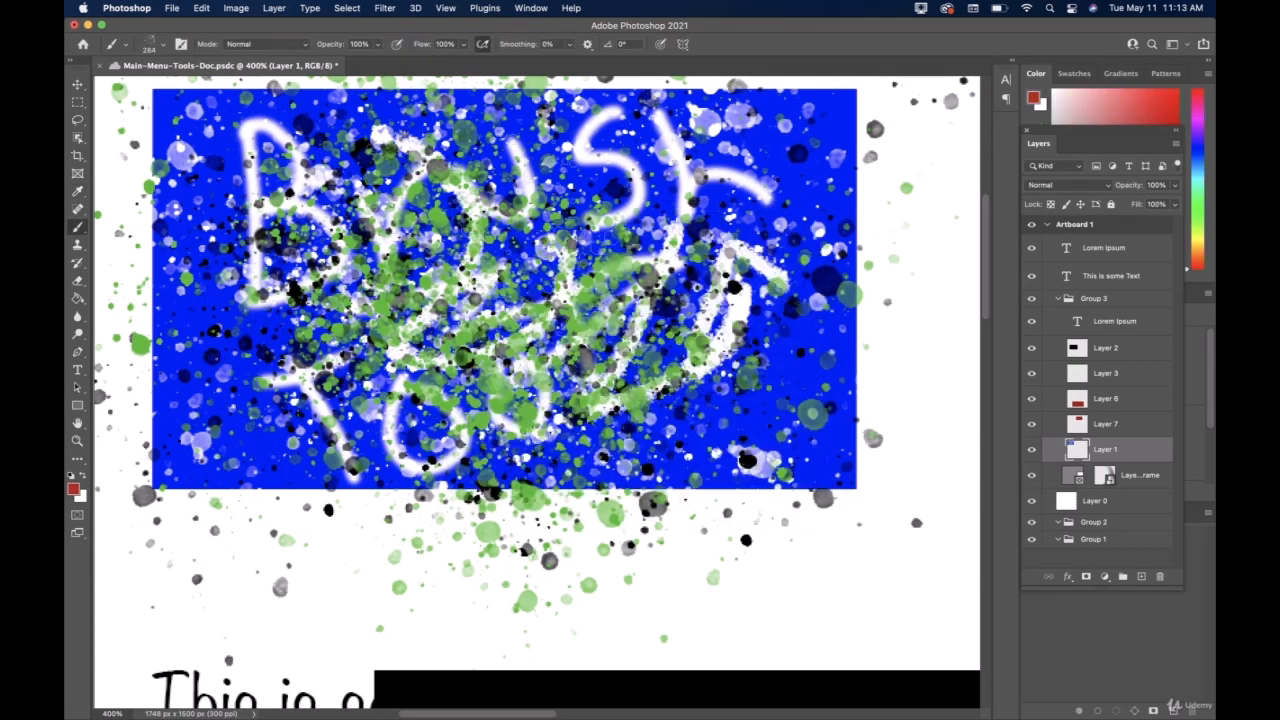
pyautogui.moveTo(375, 190)
pyautogui.mouseDown()
pyautogui.moveTo(440, 290)
pyautogui.moveTo(540, 330)
pyautogui.mouseUp()
pyautogui.moveTo(620, 350)
pyautogui.mouseDown()
pyautogui.moveTo(600, 360)
pyautogui.moveTo(690, 320)
pyautogui.moveTo(460, 300)
pyautogui.mouseUp()
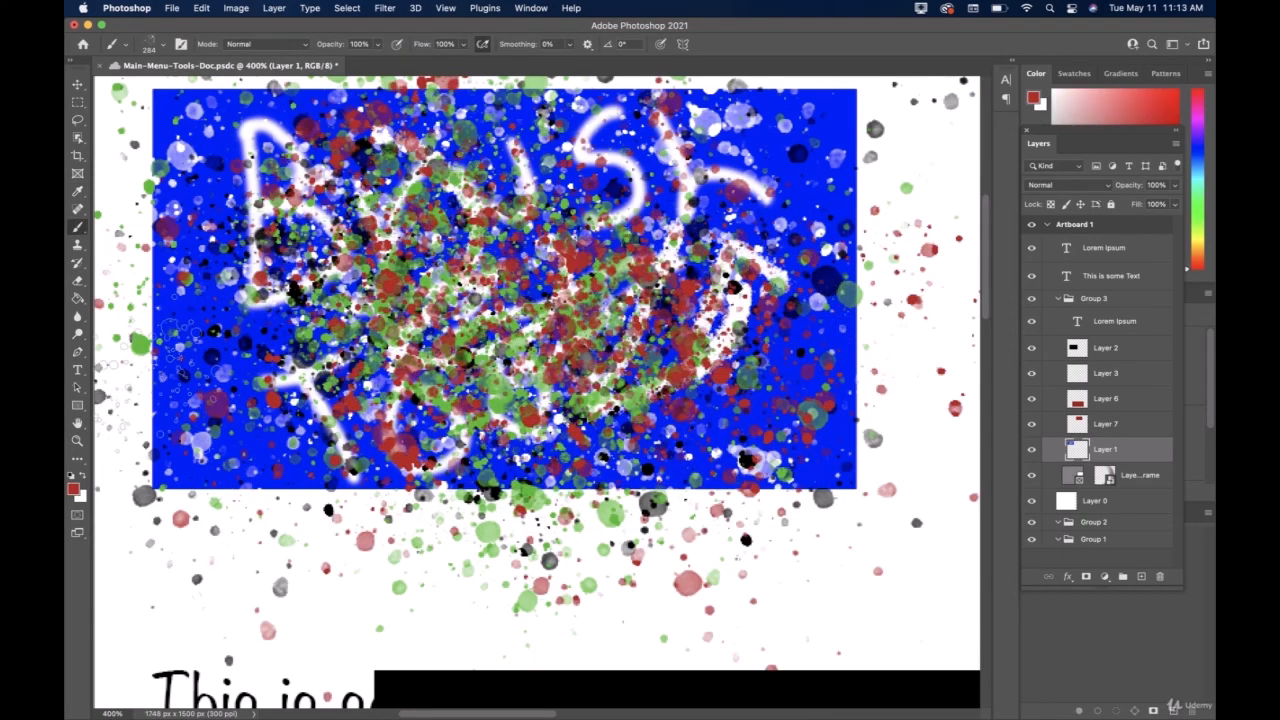
# Zoom out to 200% to view the spattered artwork and save the document.
pyautogui.click(86, 440)
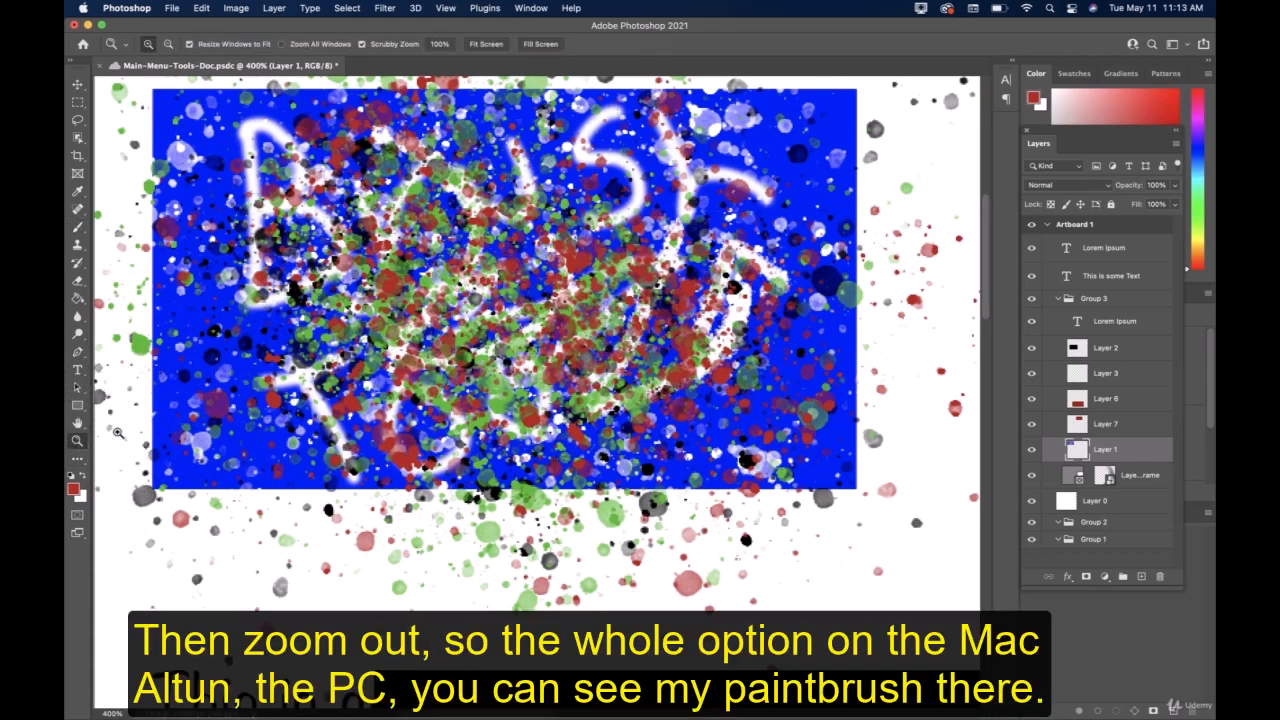
pyautogui.press('alt')
pyautogui.keyDown('alt'); pyautogui.click(159, 419); pyautogui.keyUp('alt')
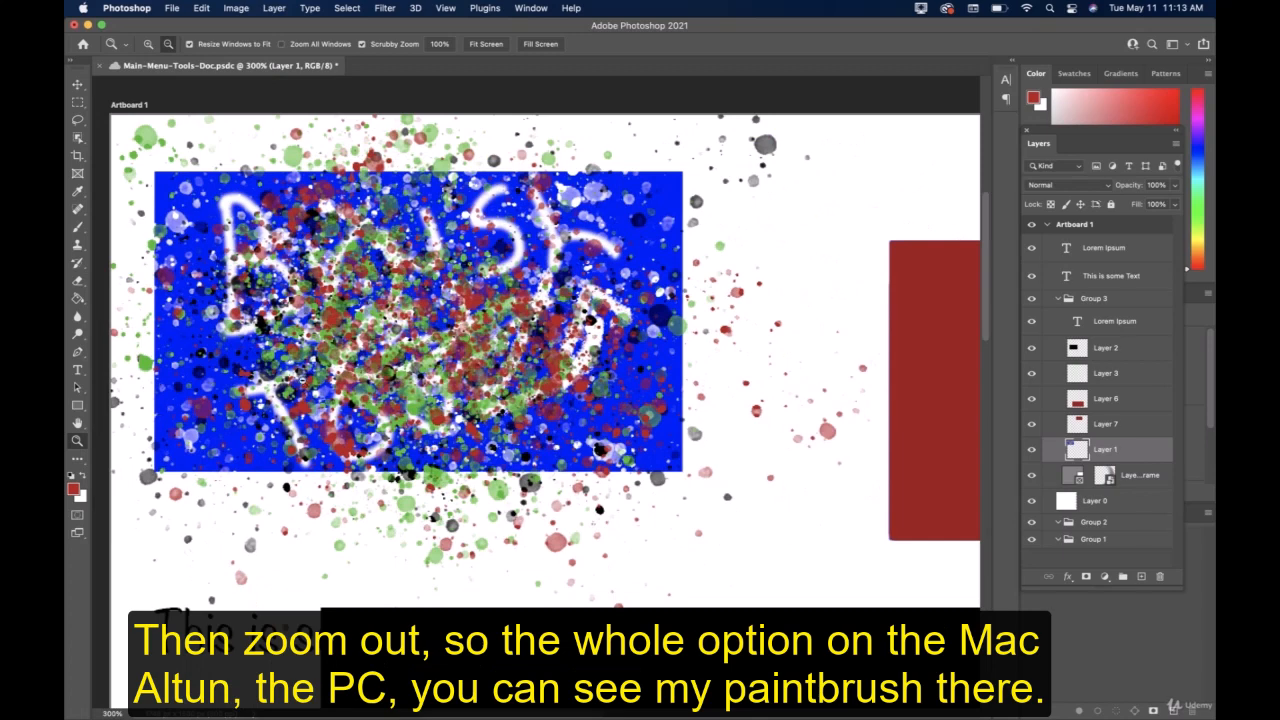
pyautogui.keyDown('alt'); pyautogui.click(299, 379); pyautogui.keyUp('alt')
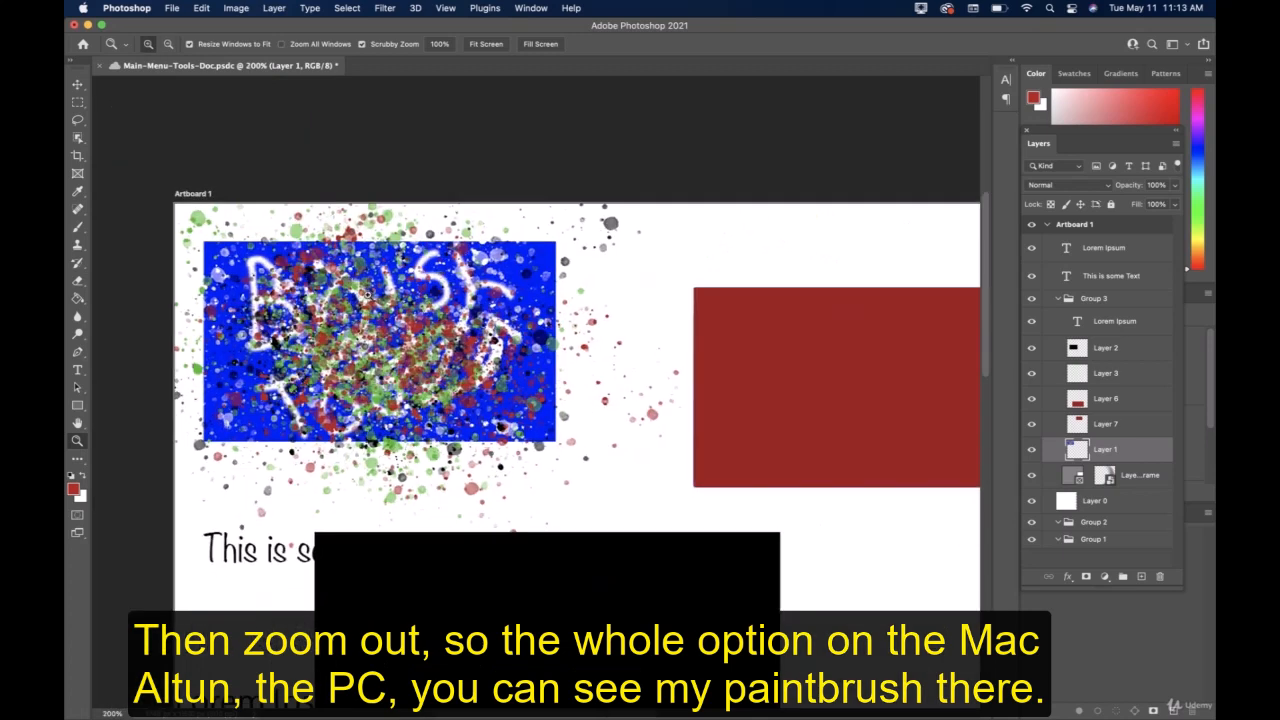
pyautogui.press('super+s')
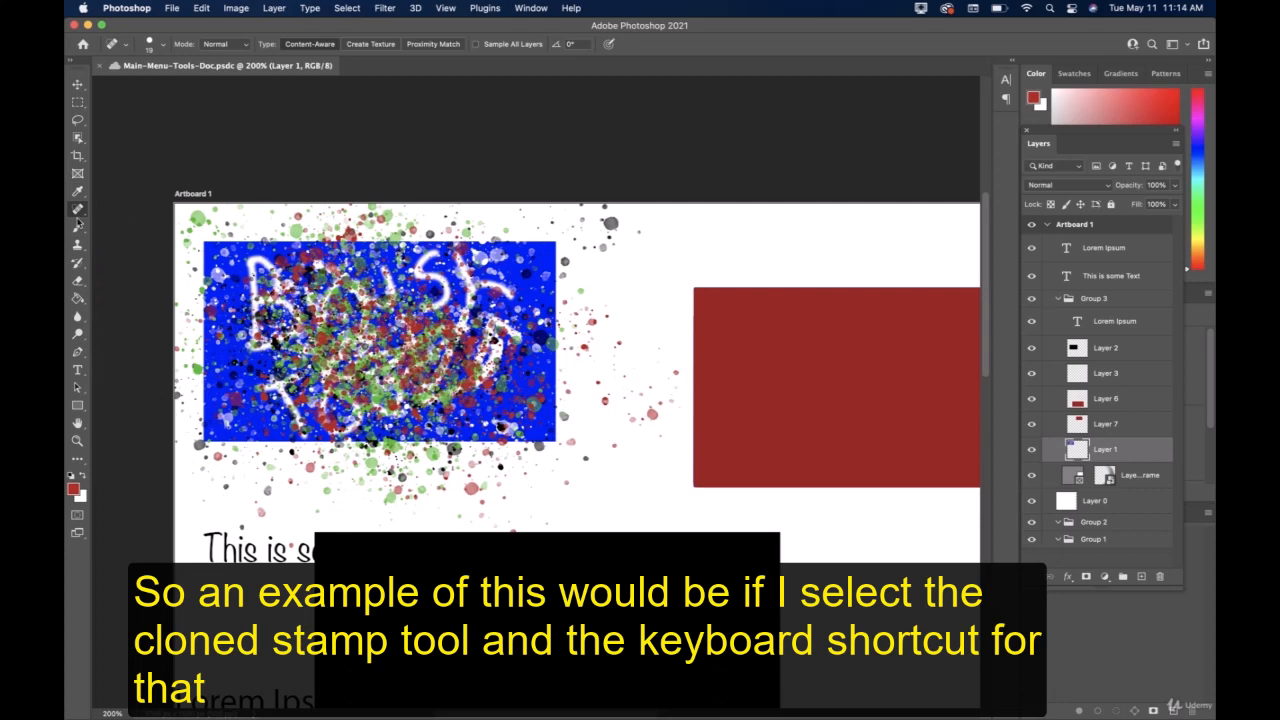
# Sample the "B" of the blue rectangle's lettering with the Clone Stamp and paint a copy just above the red rectangle.
pyautogui.click(78, 245)
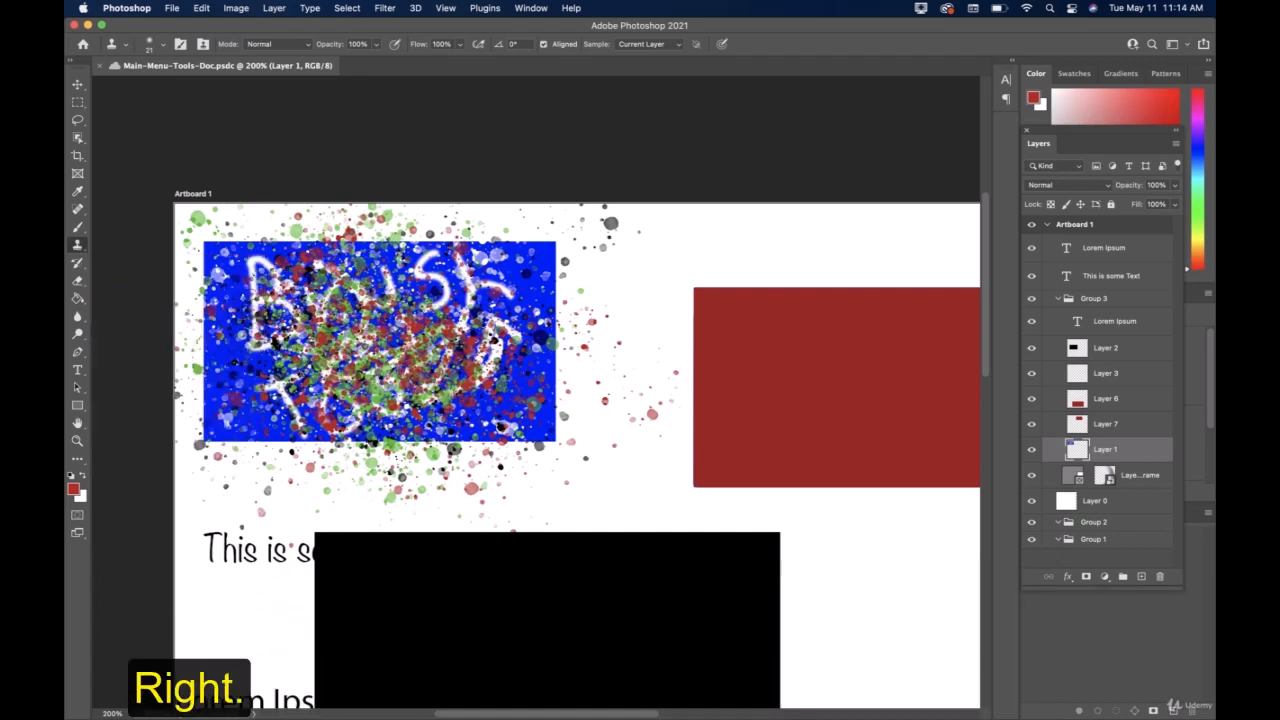
pyautogui.click(254, 293)
pyautogui.click(628, 289)
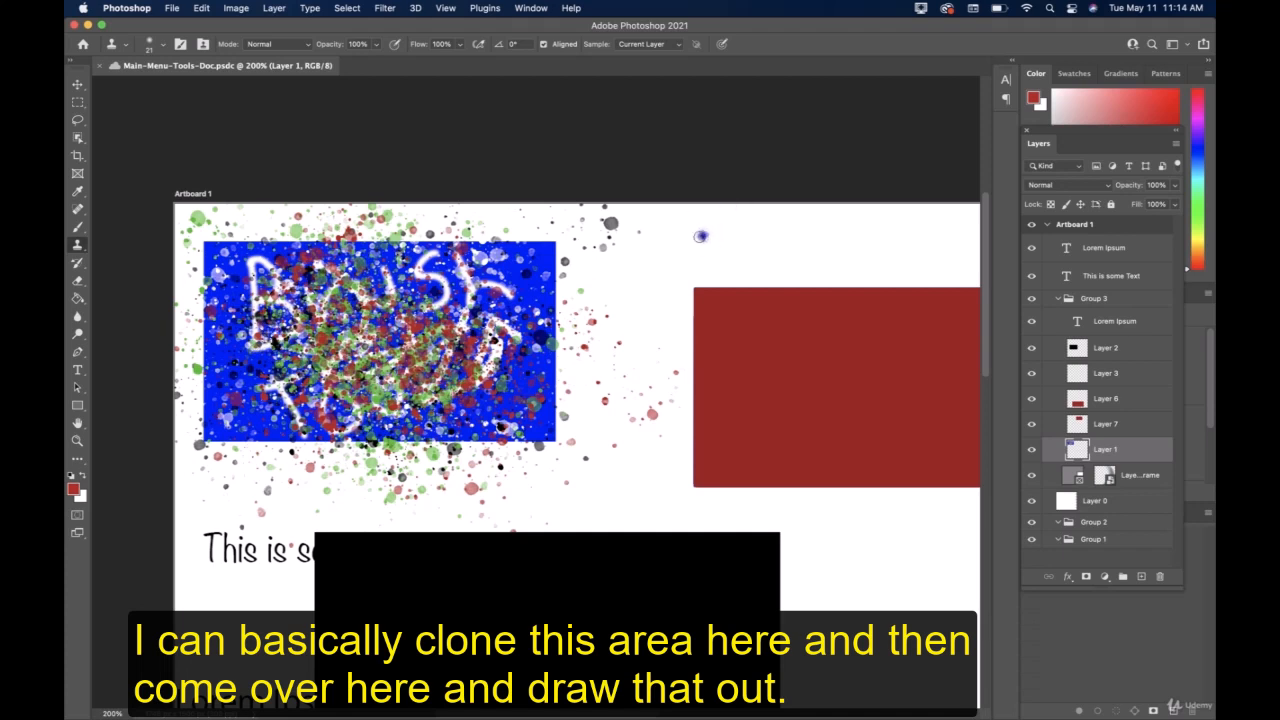
pyautogui.moveTo(701, 236)
pyautogui.mouseDown()
pyautogui.moveTo(735, 241)
pyautogui.moveTo(683, 238)
pyautogui.moveTo(735, 227)
pyautogui.moveTo(738, 259)
pyautogui.moveTo(713, 278)
pyautogui.moveTo(693, 221)
pyautogui.moveTo(725, 215)
pyautogui.moveTo(766, 243)
pyautogui.moveTo(713, 280)
pyautogui.moveTo(760, 267)
pyautogui.moveTo(770, 241)
pyautogui.moveTo(762, 268)
pyautogui.moveTo(775, 240)
pyautogui.moveTo(770, 265)
pyautogui.moveTo(777, 242)
pyautogui.moveTo(815, 258)
pyautogui.mouseUp()
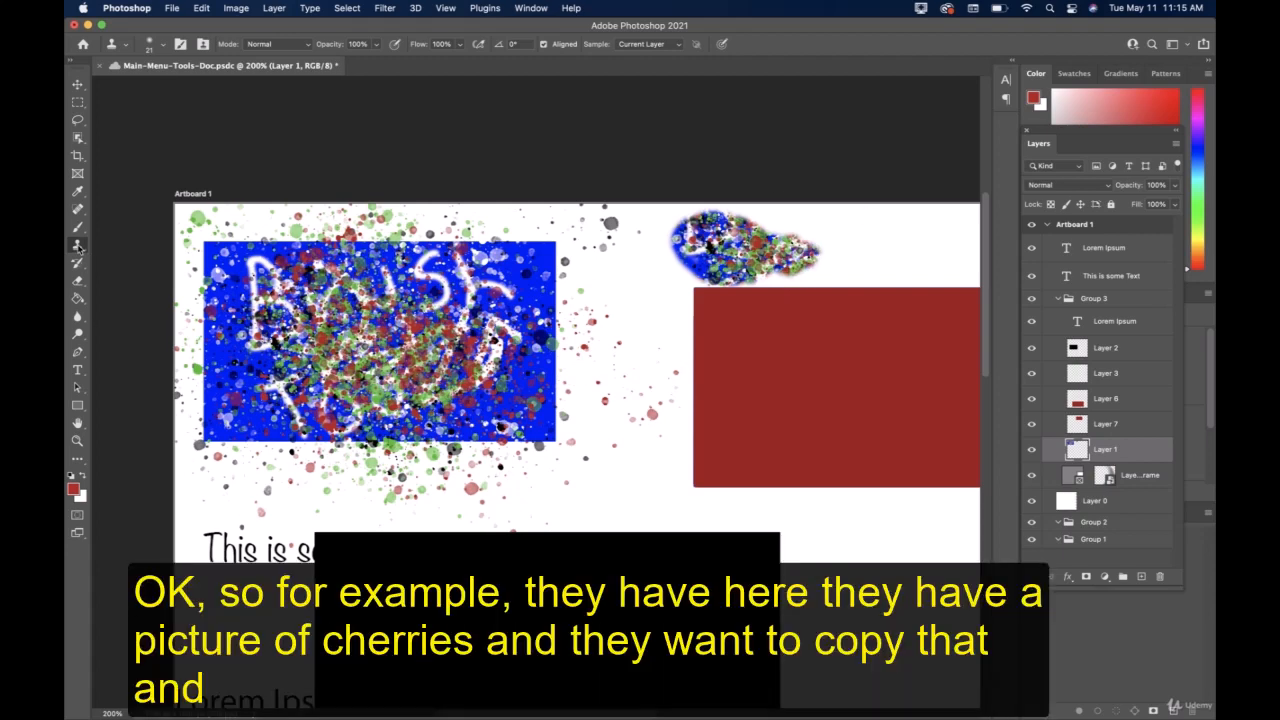
# Extend the cloned artwork down its outer blue edge and across the area above the red rectangle.
pyautogui.moveTo(79, 247)
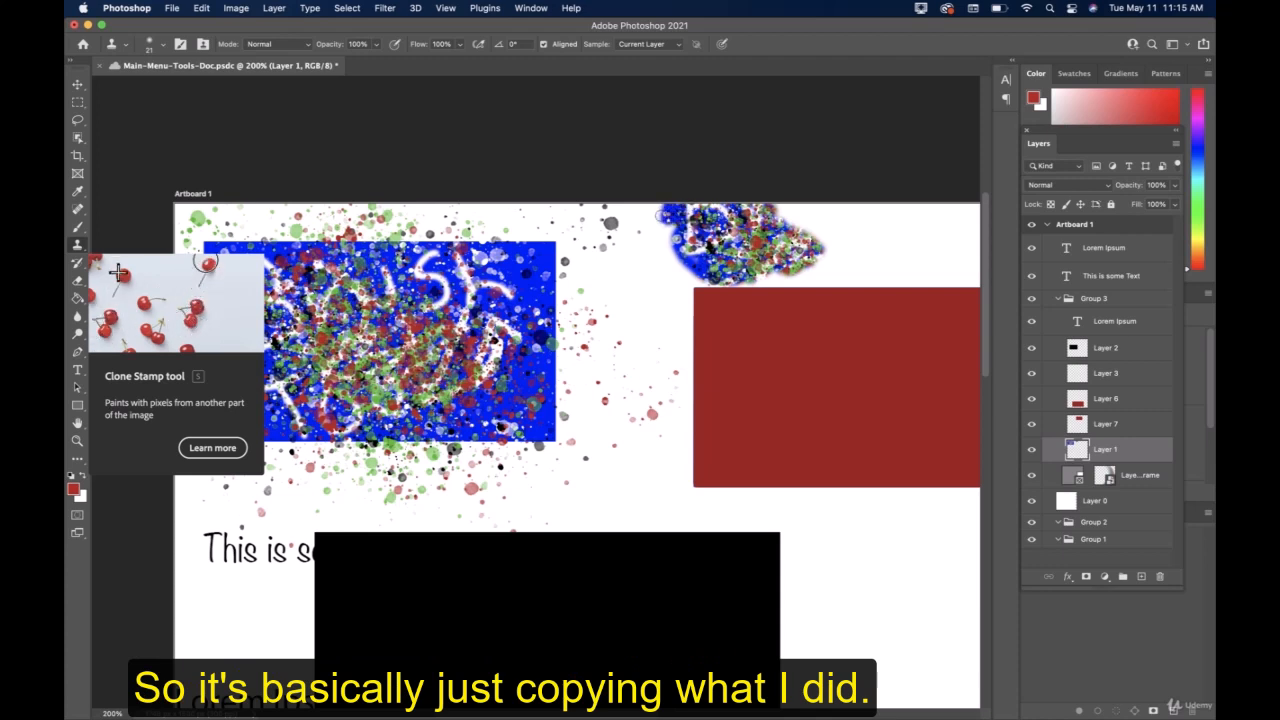
pyautogui.moveTo(640, 212); pyautogui.dragTo(643, 330)
pyautogui.moveTo(637, 319)
pyautogui.mouseDown()
pyautogui.moveTo(648, 378)
pyautogui.moveTo(655, 345)
pyautogui.moveTo(666, 365)
pyautogui.moveTo(666, 280)
pyautogui.moveTo(678, 340)
pyautogui.moveTo(690, 290)
pyautogui.moveTo(666, 234)
pyautogui.moveTo(651, 312)
pyautogui.mouseUp()
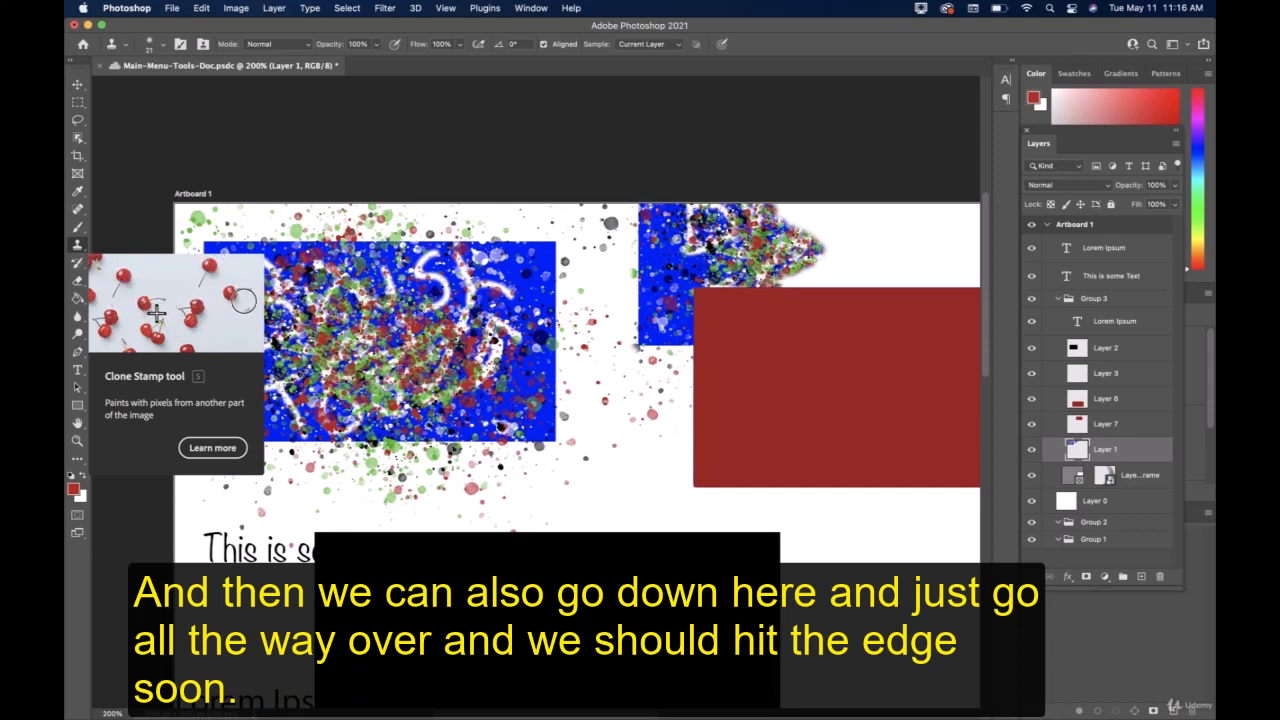
pyautogui.moveTo(825, 284)
pyautogui.mouseDown()
pyautogui.moveTo(872, 264)
pyautogui.moveTo(962, 276)
pyautogui.moveTo(972, 291)
pyautogui.moveTo(976, 225)
pyautogui.moveTo(966, 265)
pyautogui.moveTo(966, 220)
pyautogui.moveTo(966, 250)
pyautogui.moveTo(938, 246)
pyautogui.moveTo(932, 212)
pyautogui.mouseUp()
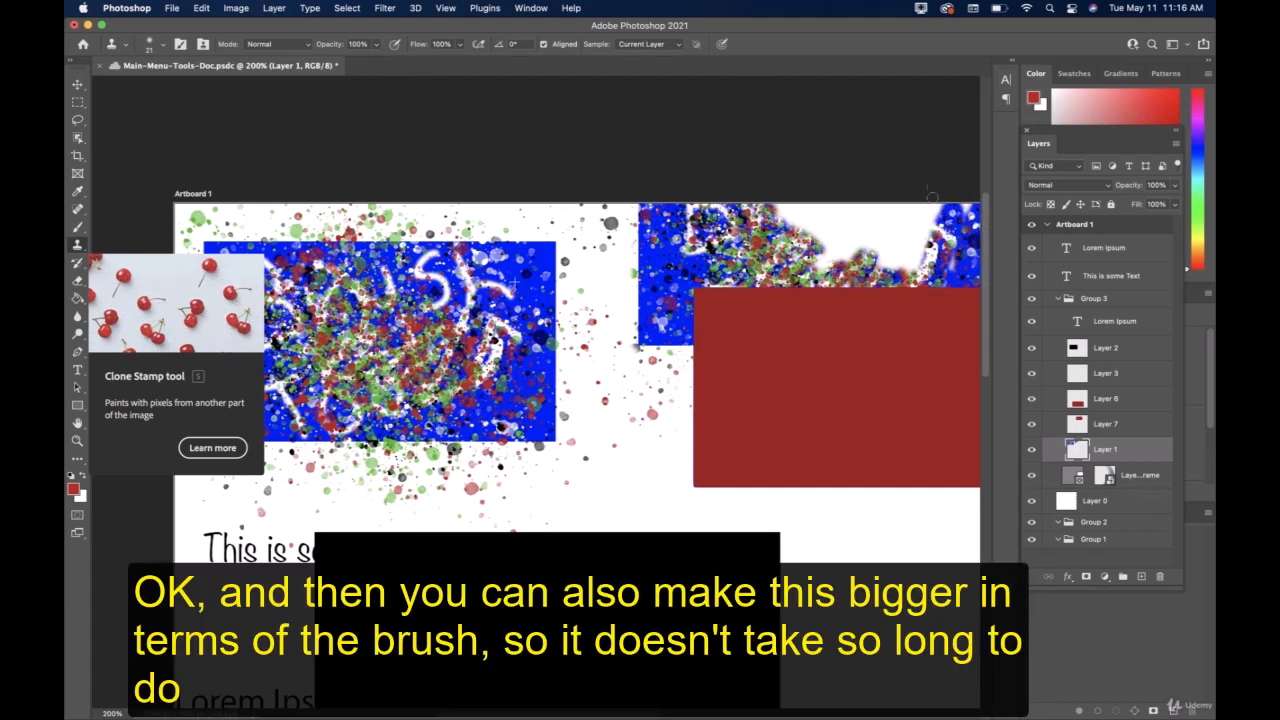
# Enlarge the Clone Stamp brush to 76 px and fill the remaining white gap in the cloned artwork.
pyautogui.click(163, 48)
pyautogui.click(174, 87)
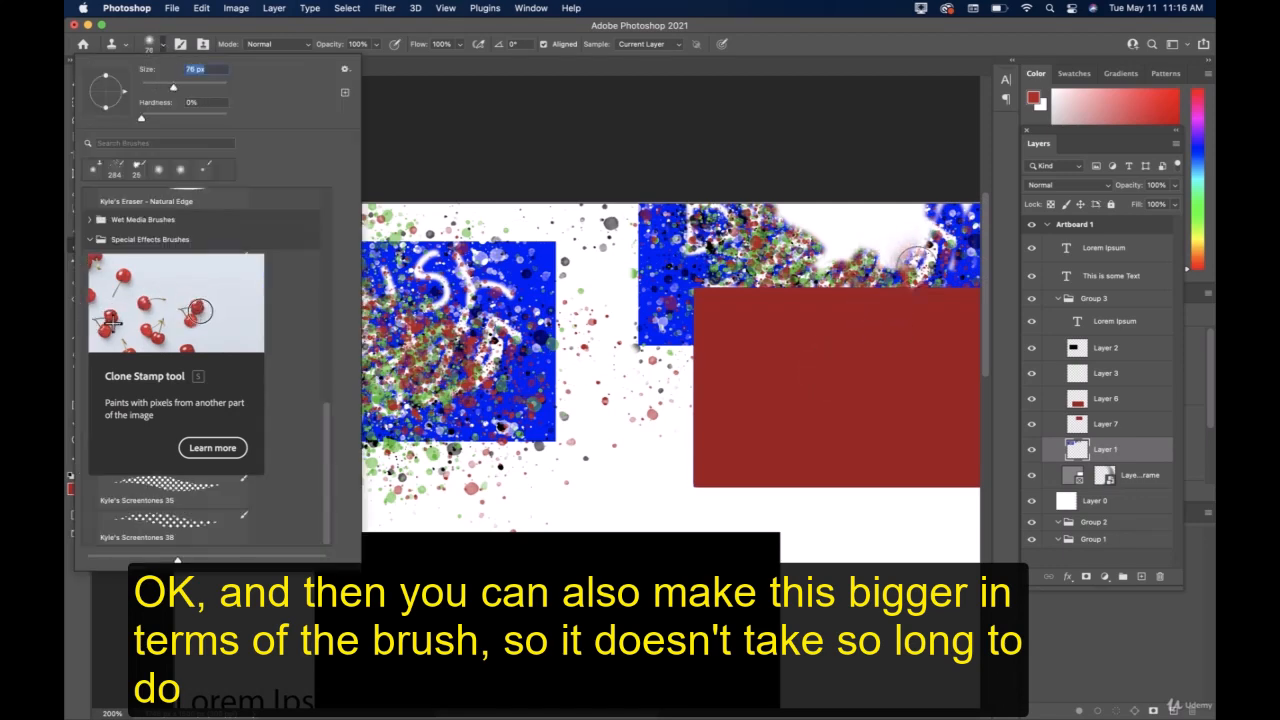
pyautogui.moveTo(908, 253)
pyautogui.mouseDown()
pyautogui.moveTo(814, 250)
pyautogui.moveTo(883, 218)
pyautogui.moveTo(934, 222)
pyautogui.moveTo(914, 234)
pyautogui.moveTo(790, 229)
pyautogui.moveTo(912, 240)
pyautogui.mouseUp()
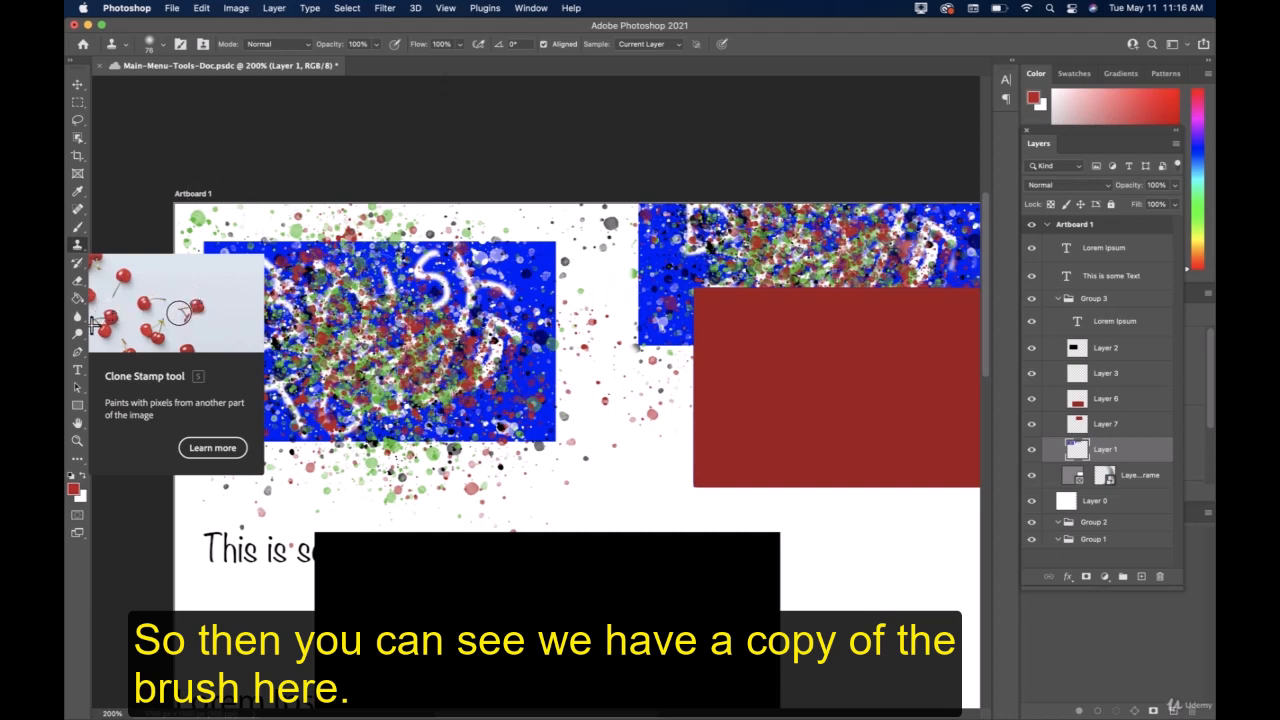
# Switch to the Move tool and save the document with the cloned artwork.
pyautogui.click(77, 84)
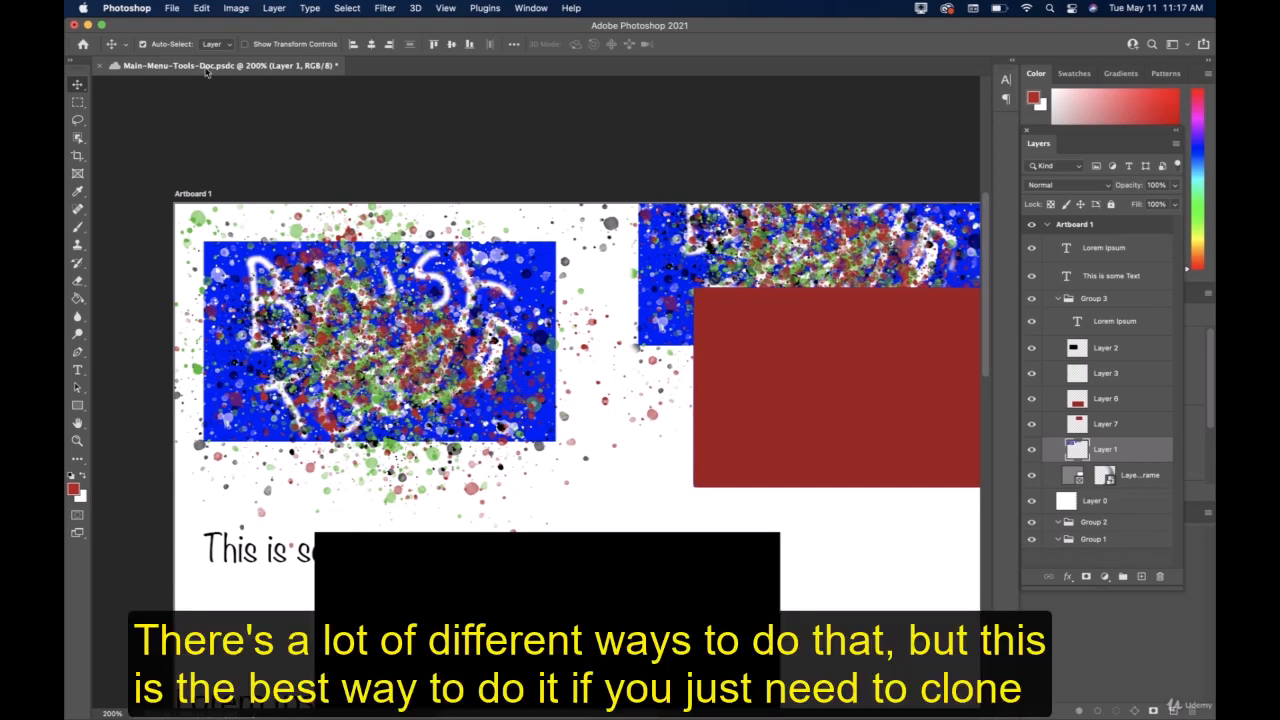
pyautogui.click(172, 9)
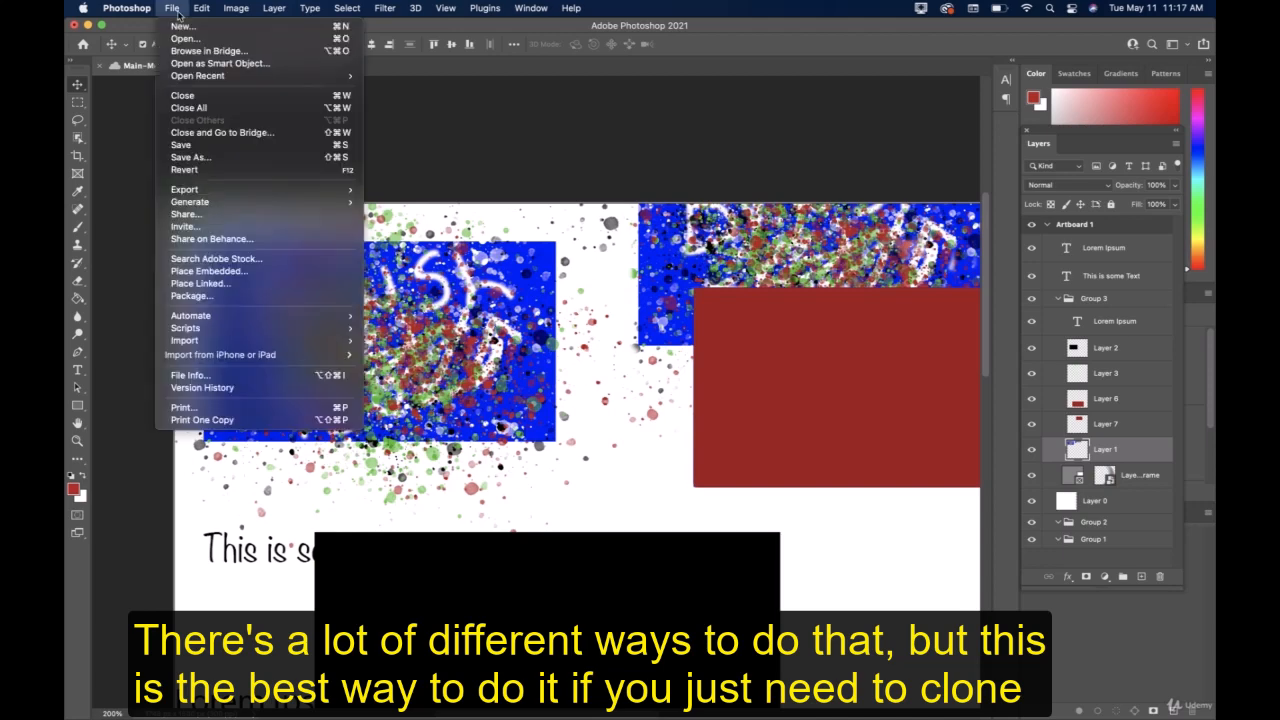
pyautogui.click(192, 145)
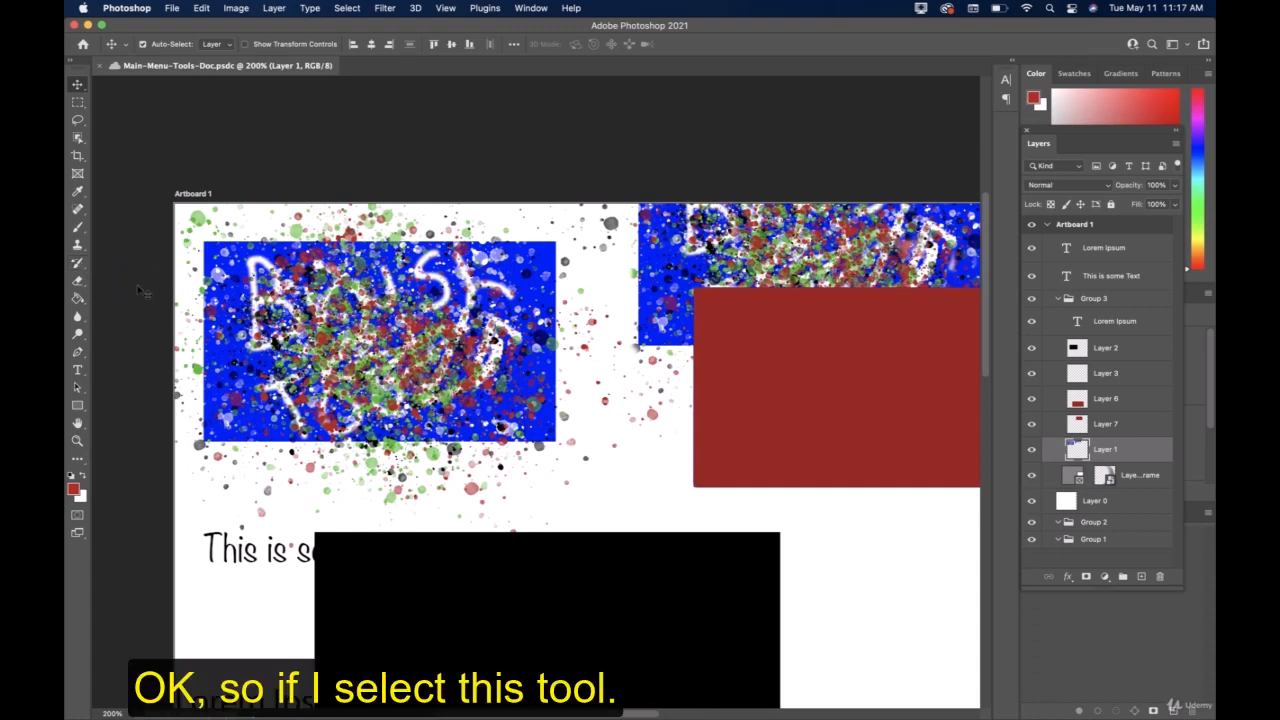
# Try the History Brush on the canvas, selecting Layers 7, 6, 2 and 3 in turn before painting on Layer 3.
pyautogui.click(78, 264)
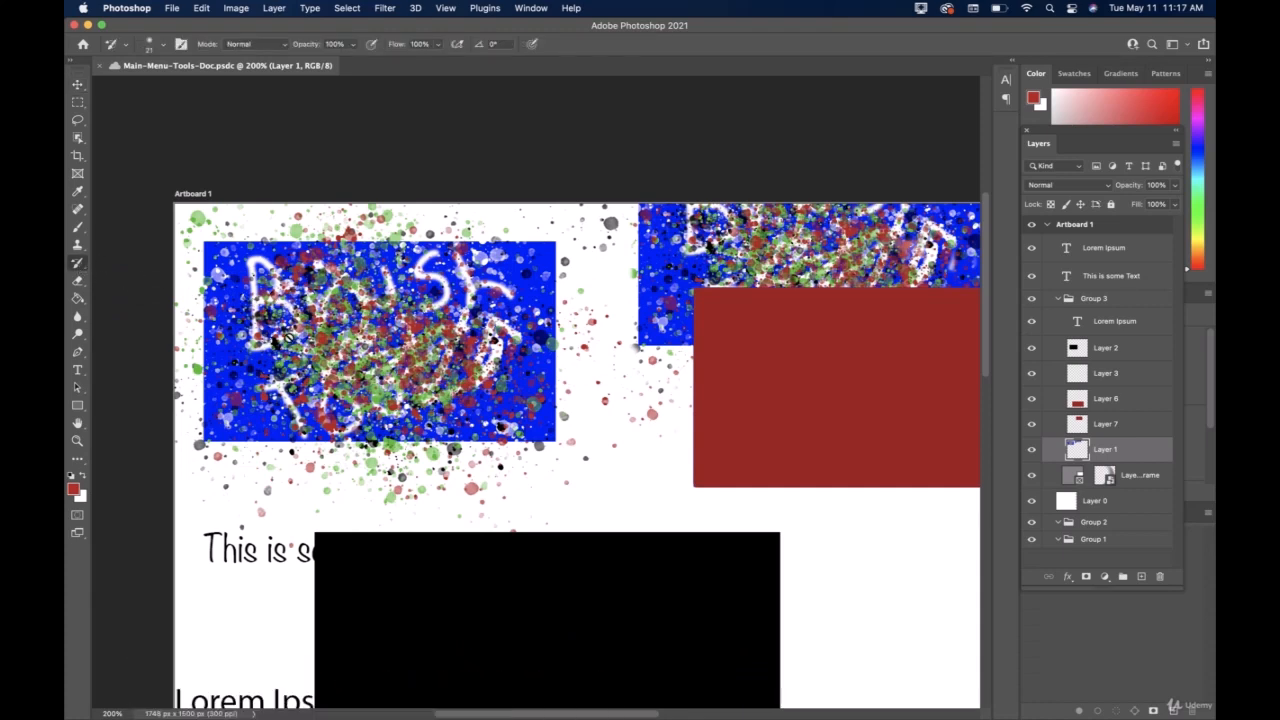
pyautogui.click(1104, 430)
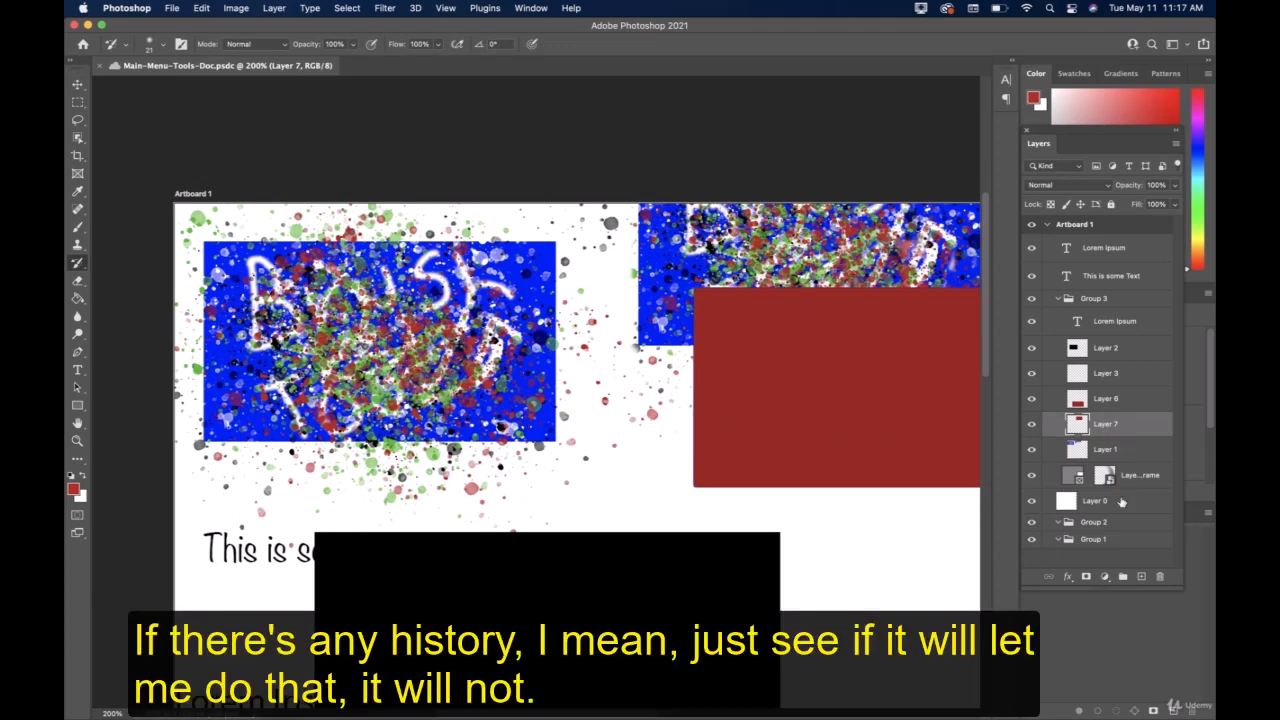
pyautogui.click(1105, 400)
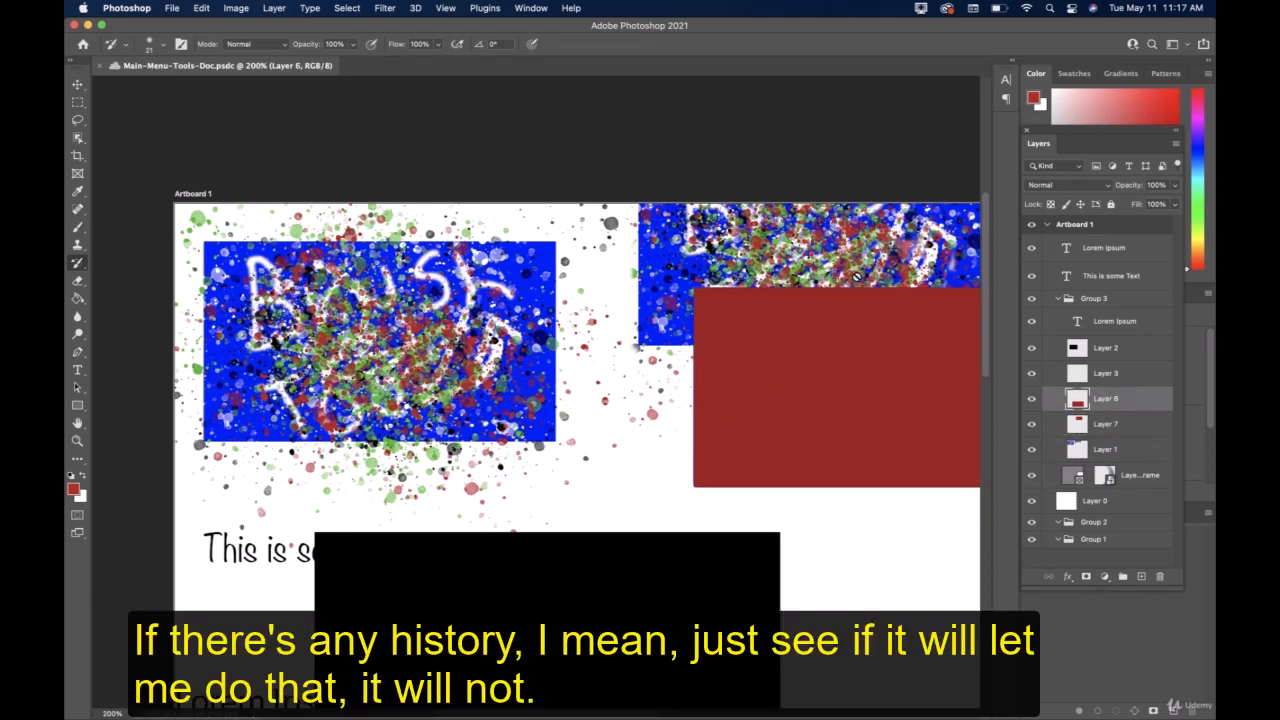
pyautogui.click(1090, 352)
pyautogui.click(1095, 375)
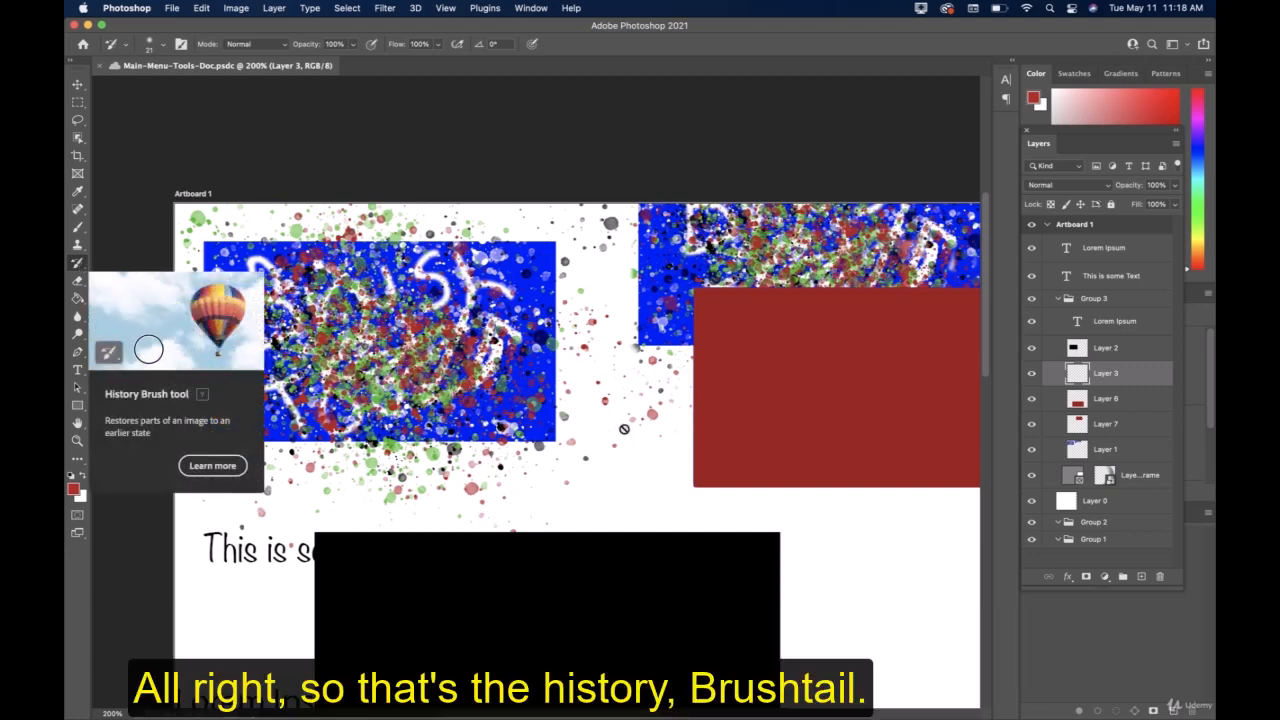
pyautogui.click(624, 429)
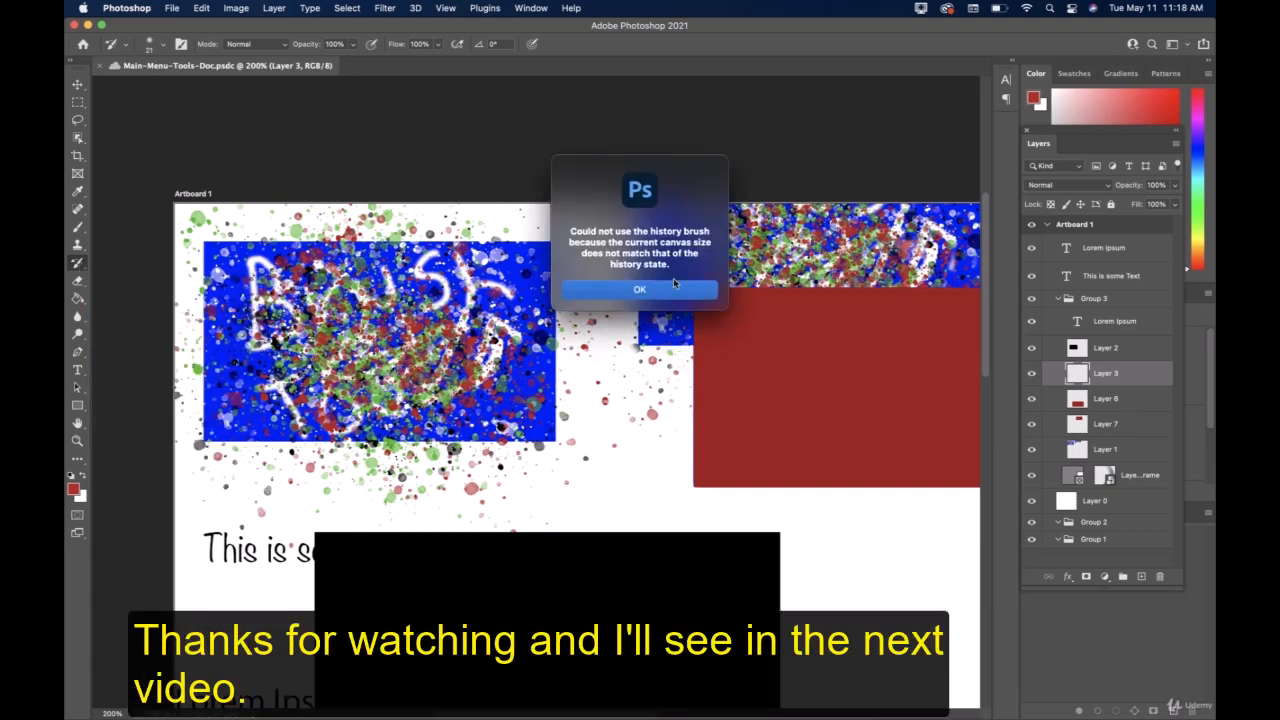